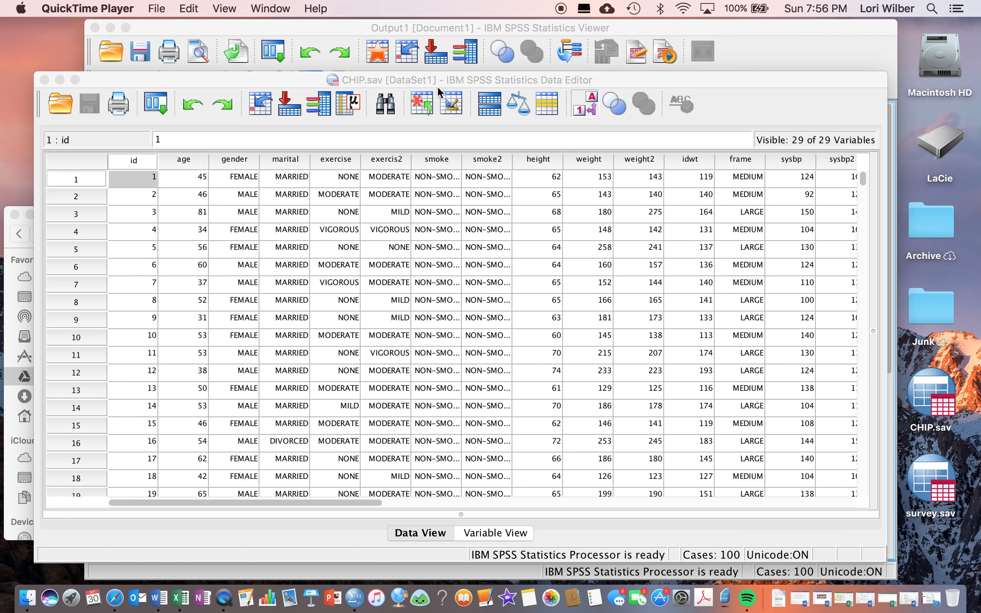
Bring the CHIP.sav data forward and review its variable definitions and the case rows in the data grid
{"action": "left_click", "coordinate": [224, 79]}
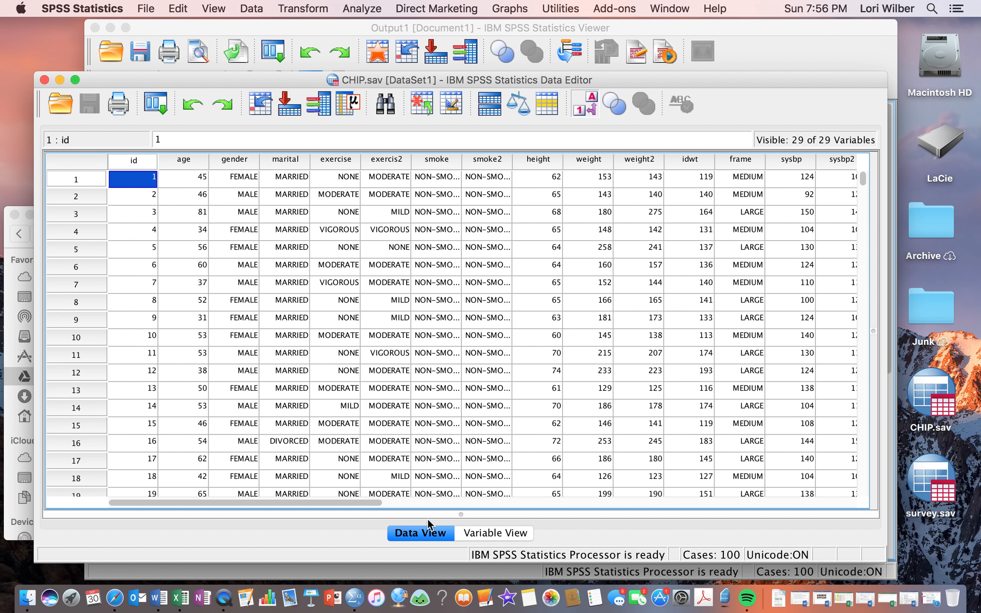
{"action": "left_click", "coordinate": [484, 530]}
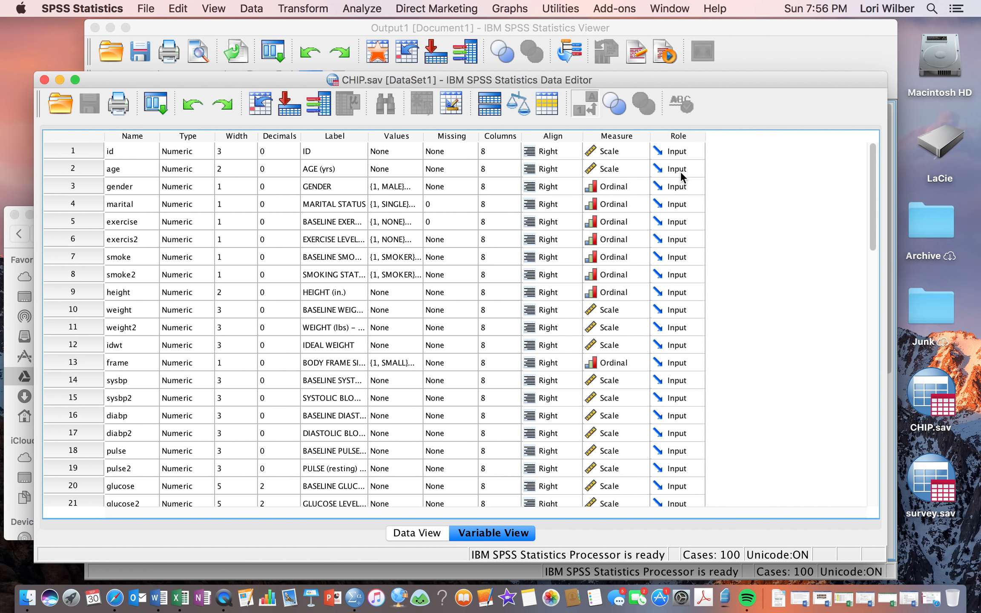
{"action": "left_click", "coordinate": [416, 529]}
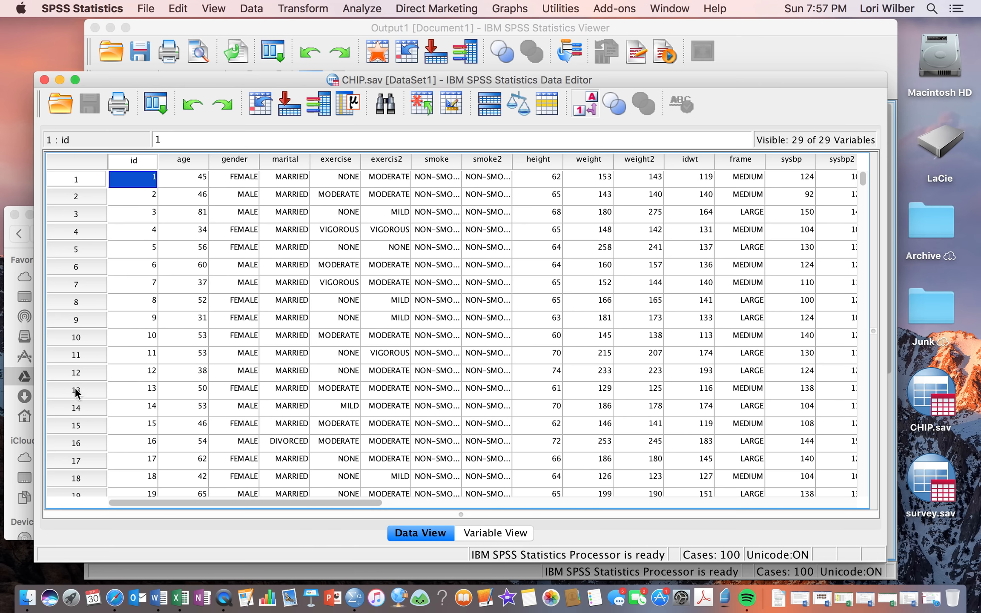
{"action": "scroll", "coordinate": [81, 458], "scroll_direction": "down", "scroll_amount": 5}
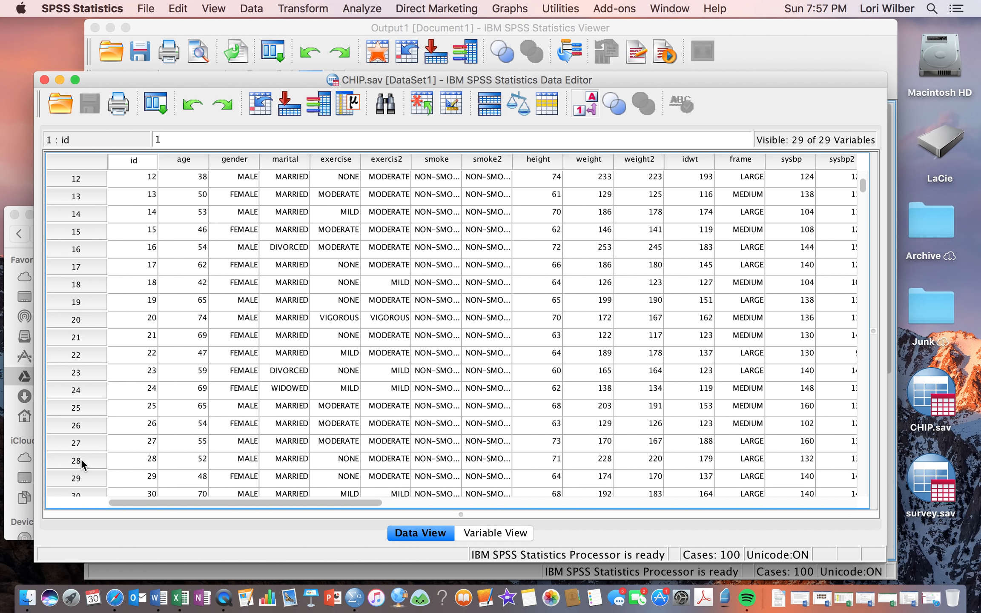
{"action": "scroll", "coordinate": [82, 458], "scroll_direction": "up", "scroll_amount": 5}
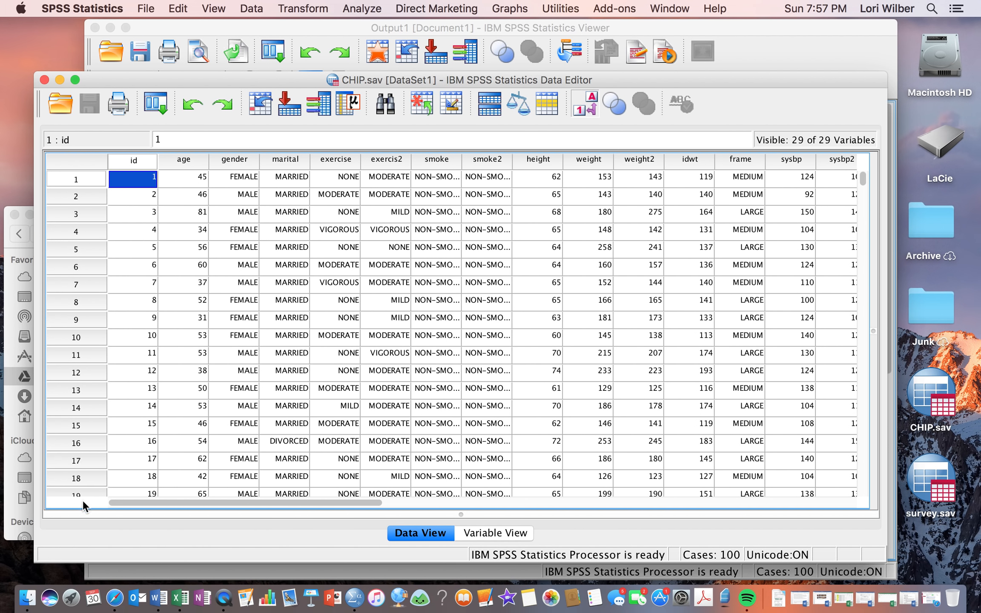
Select case 17 and look across its measurement columns as far as the ldl variables, returning to the id column
{"action": "left_click", "coordinate": [98, 458]}
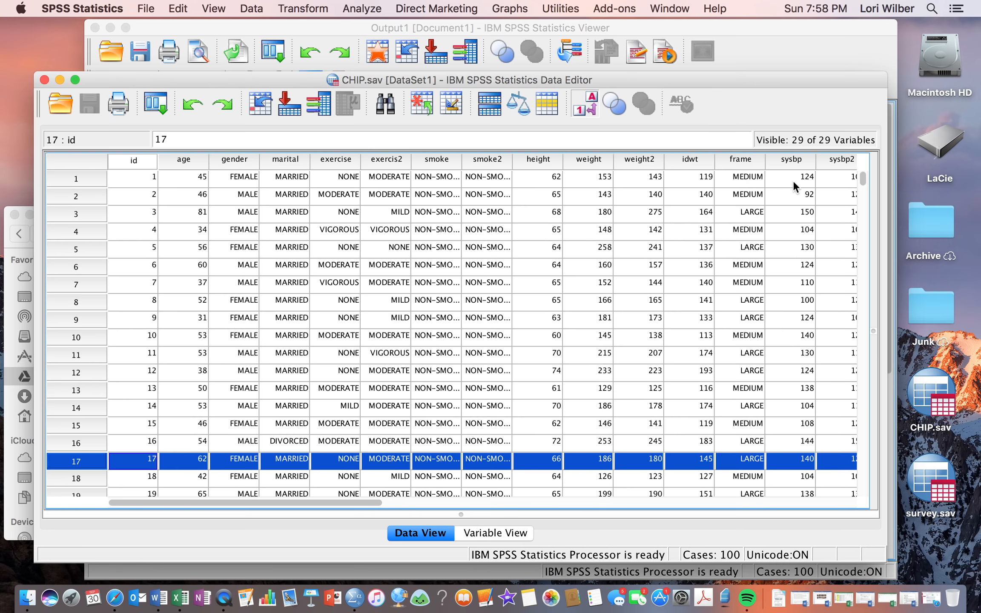
{"action": "scroll", "coordinate": [833, 177], "scroll_direction": "right", "scroll_amount": 10}
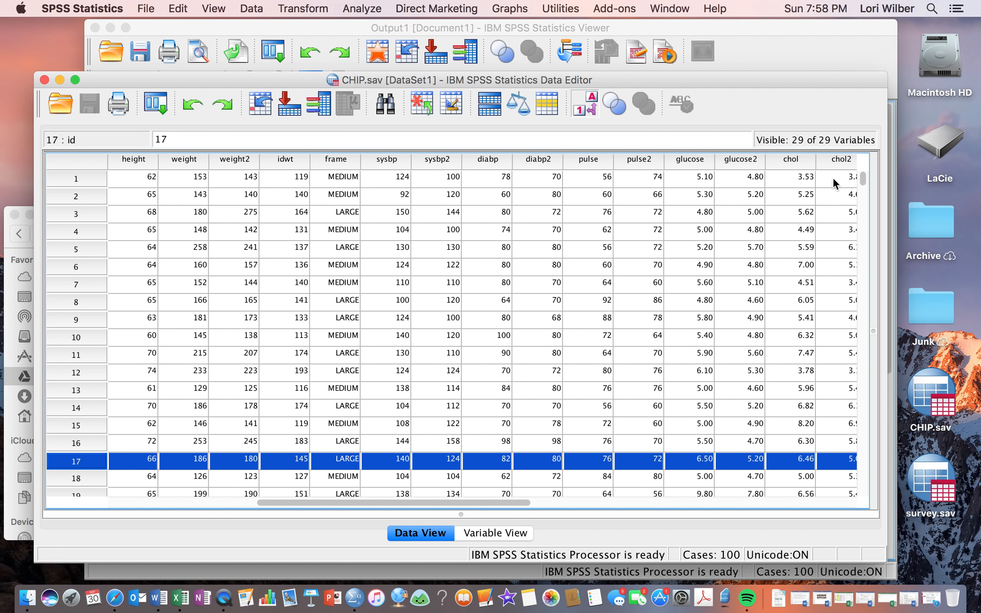
{"action": "scroll", "coordinate": [834, 177], "scroll_direction": "right", "scroll_amount": 2}
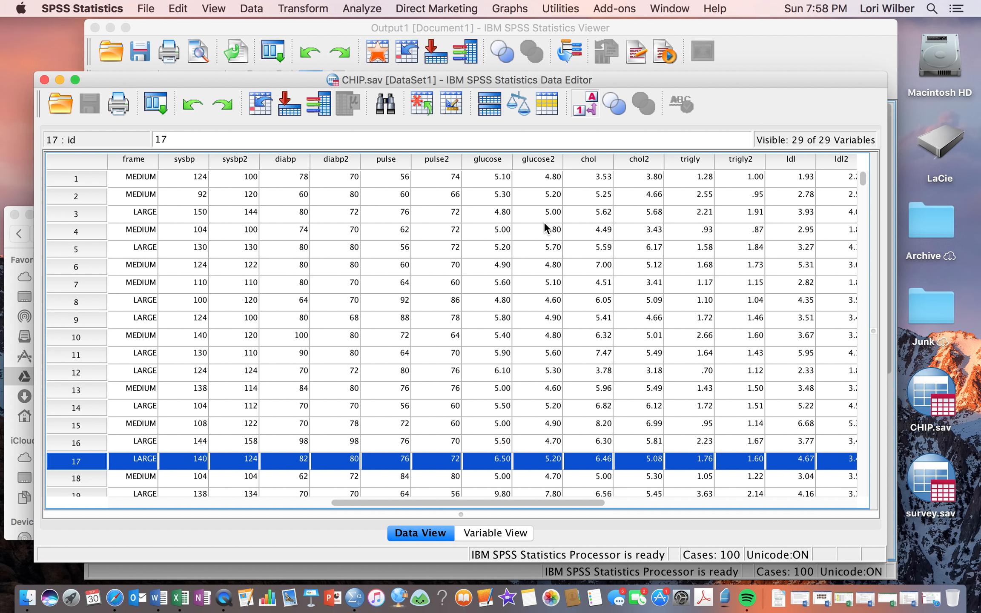
{"action": "scroll", "coordinate": [484, 259], "scroll_direction": "left", "scroll_amount": 10}
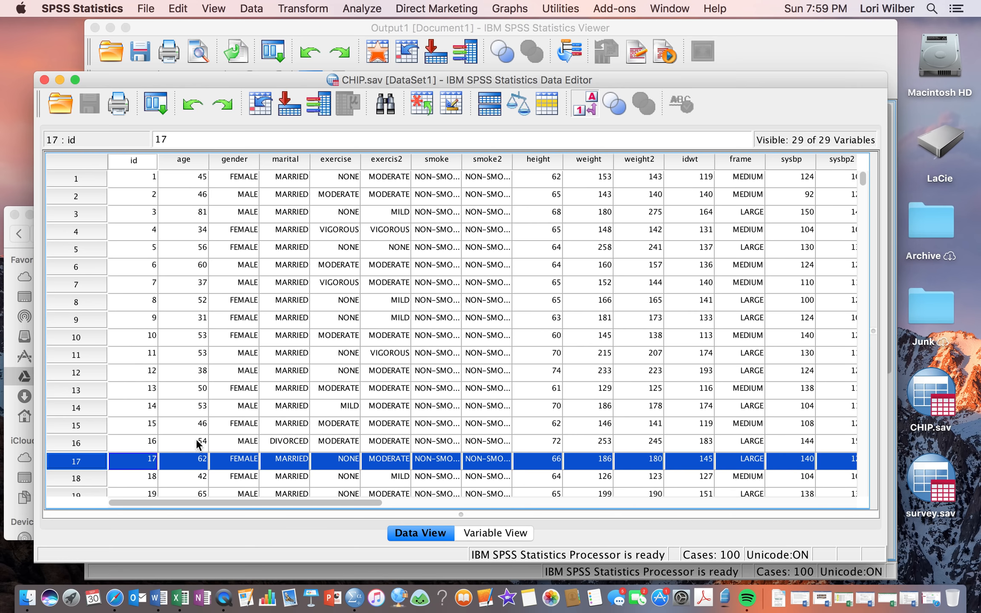
Examine the age column and the gender value of case 4, and check the variable definitions before returning to the data grid
{"action": "left_click", "coordinate": [194, 160]}
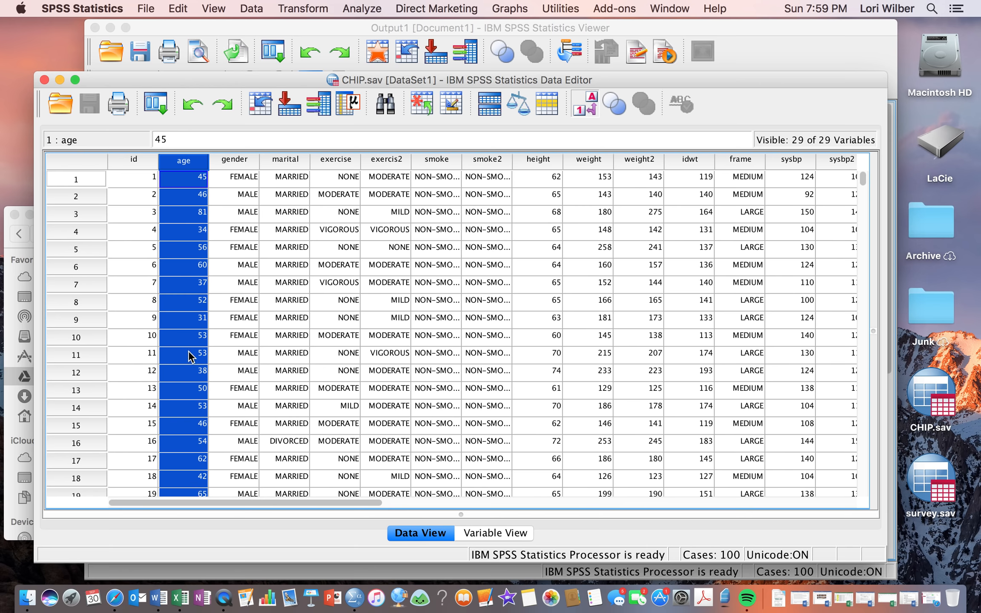
{"action": "left_click", "coordinate": [237, 231]}
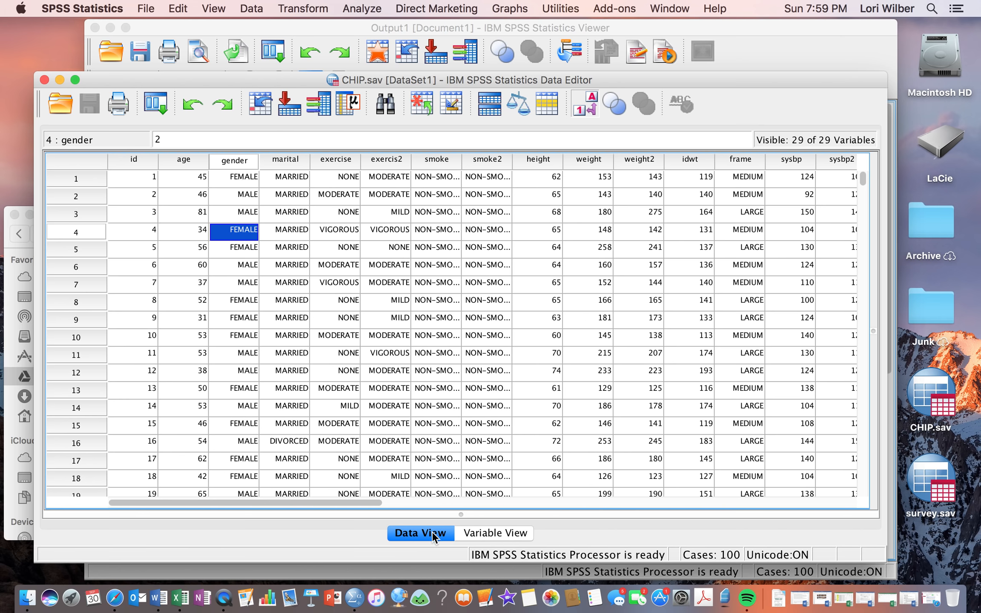
{"action": "left_click", "coordinate": [493, 534]}
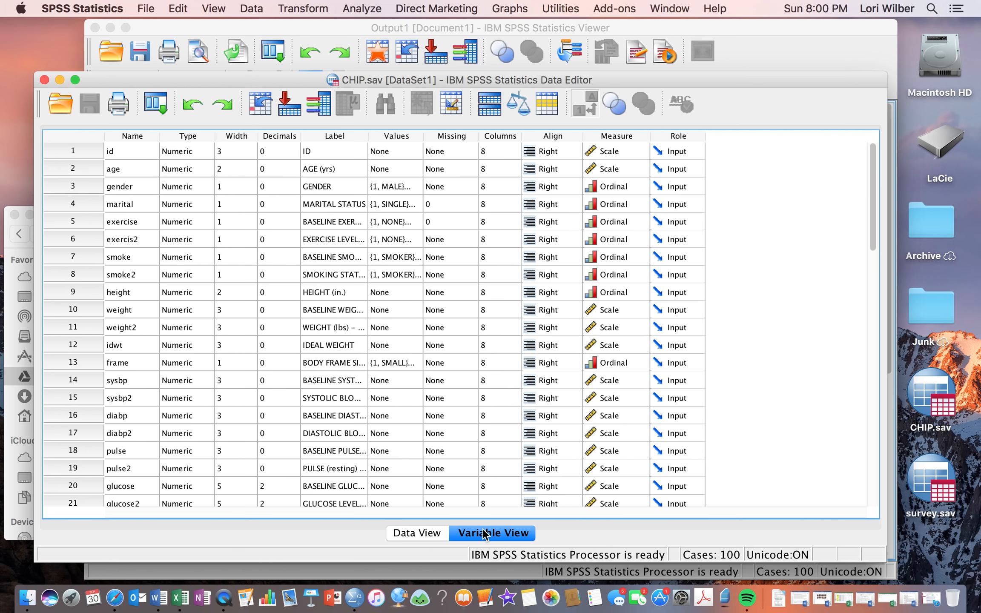
{"action": "left_click", "coordinate": [419, 532]}
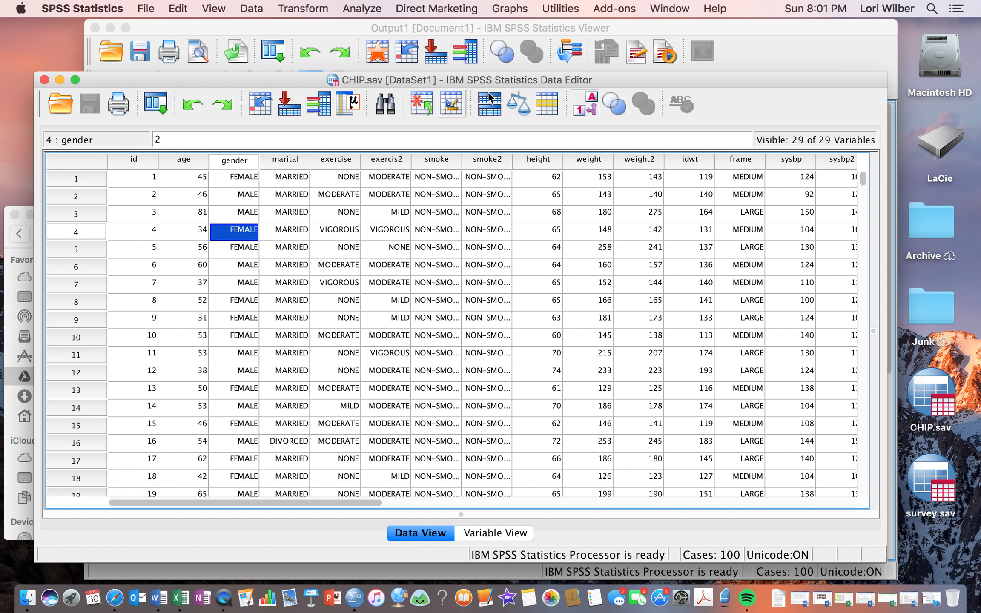
Switch between the output and data windows, and examine the output's command log and the exercise level bar chart
{"action": "left_click", "coordinate": [566, 25]}
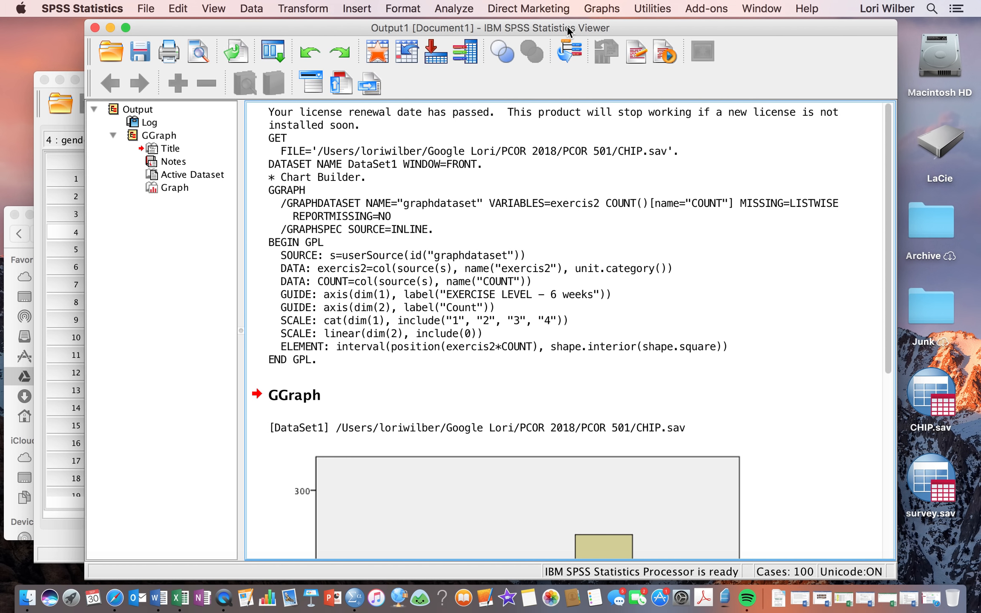
{"action": "left_click", "coordinate": [69, 316]}
{"action": "left_click", "coordinate": [69, 316]}
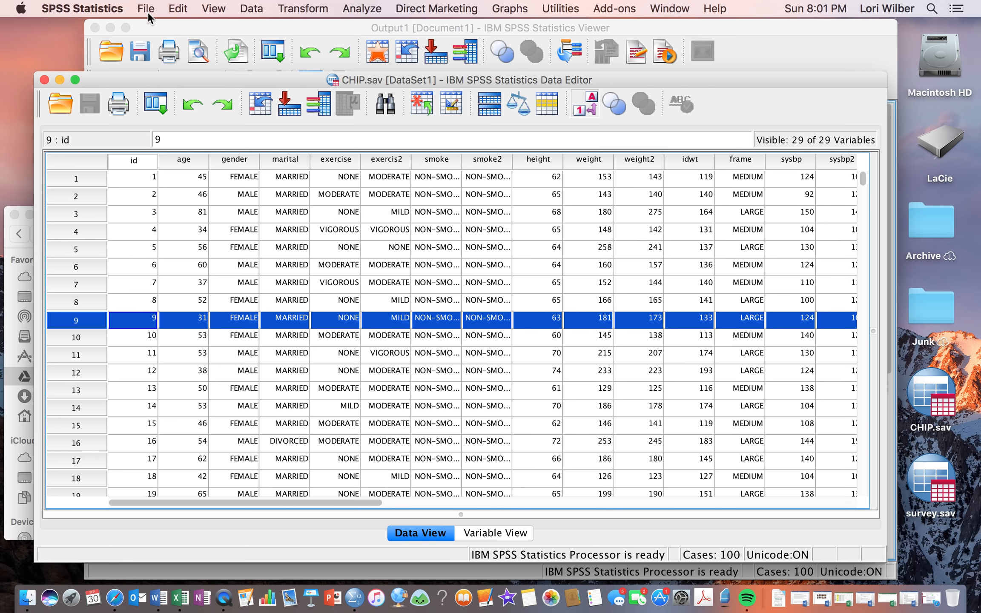
{"action": "left_click", "coordinate": [335, 26]}
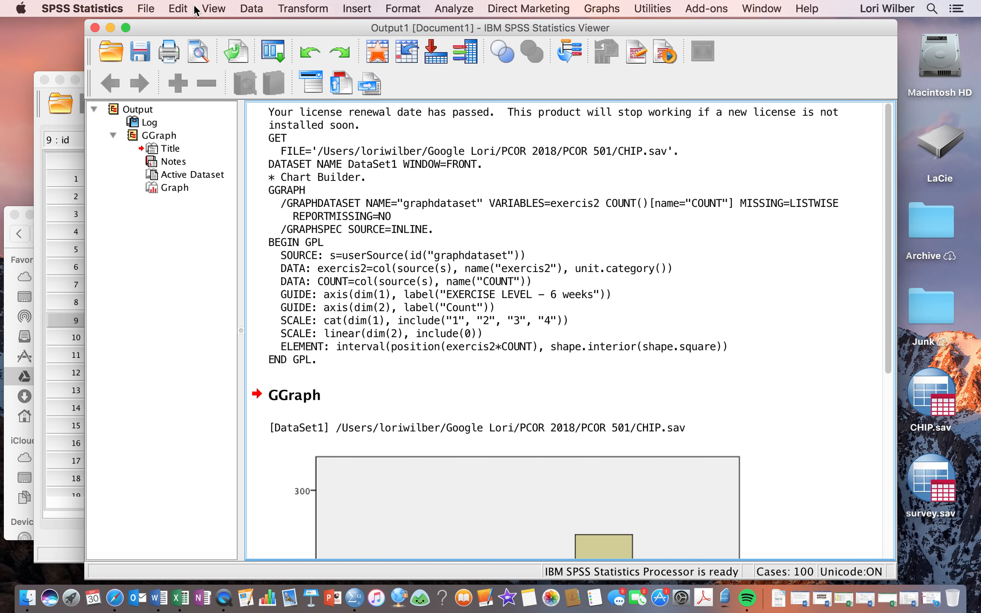
{"action": "left_click", "coordinate": [324, 147]}
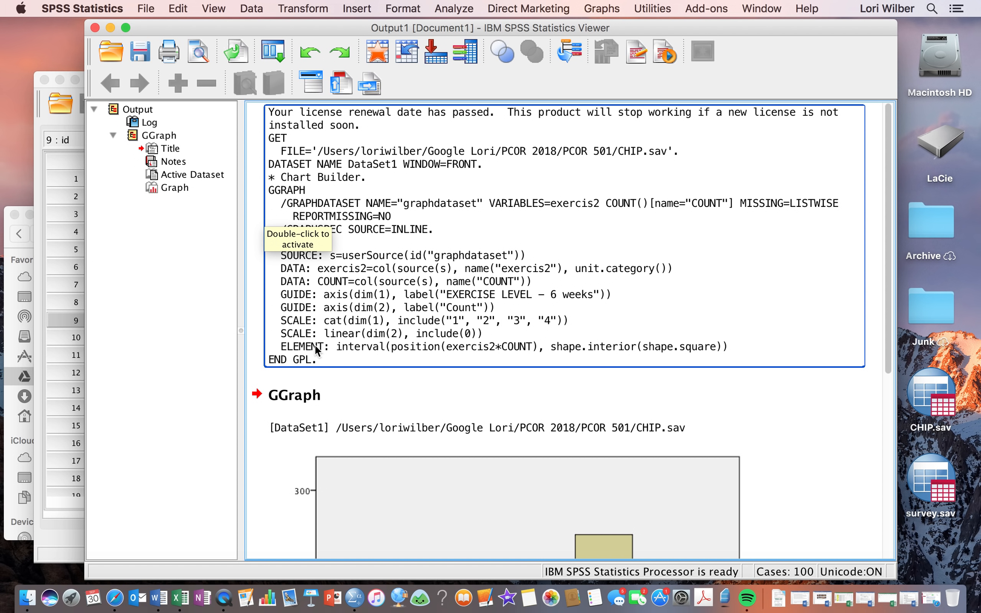
{"action": "scroll", "coordinate": [315, 349], "scroll_direction": "down", "scroll_amount": 2}
{"action": "scroll", "coordinate": [315, 344], "scroll_direction": "down", "scroll_amount": 12}
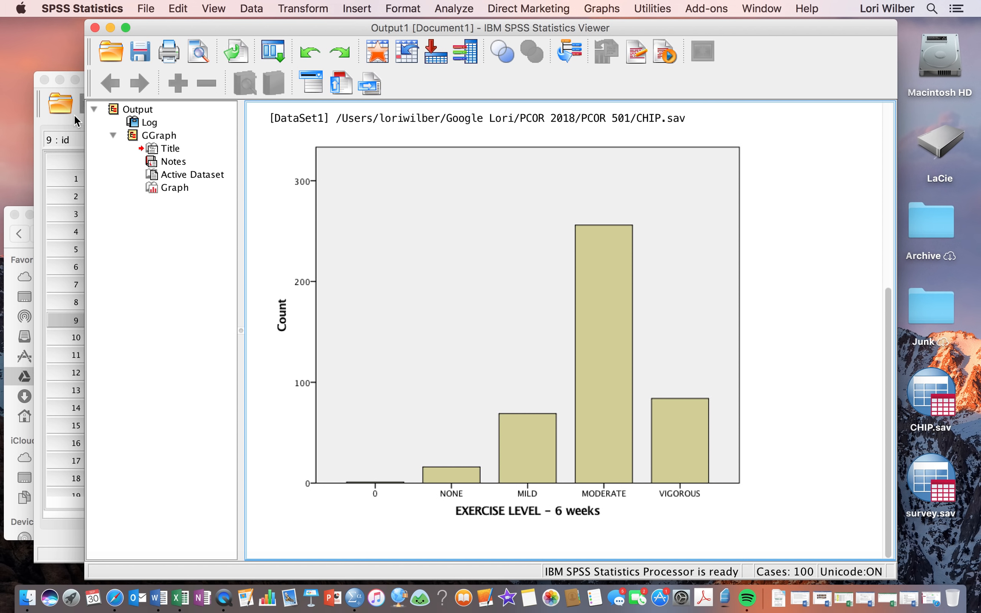
Move the output window so the data editor stays partly exposed beside it, and bring the data editor back to the front
{"action": "left_click", "coordinate": [39, 128]}
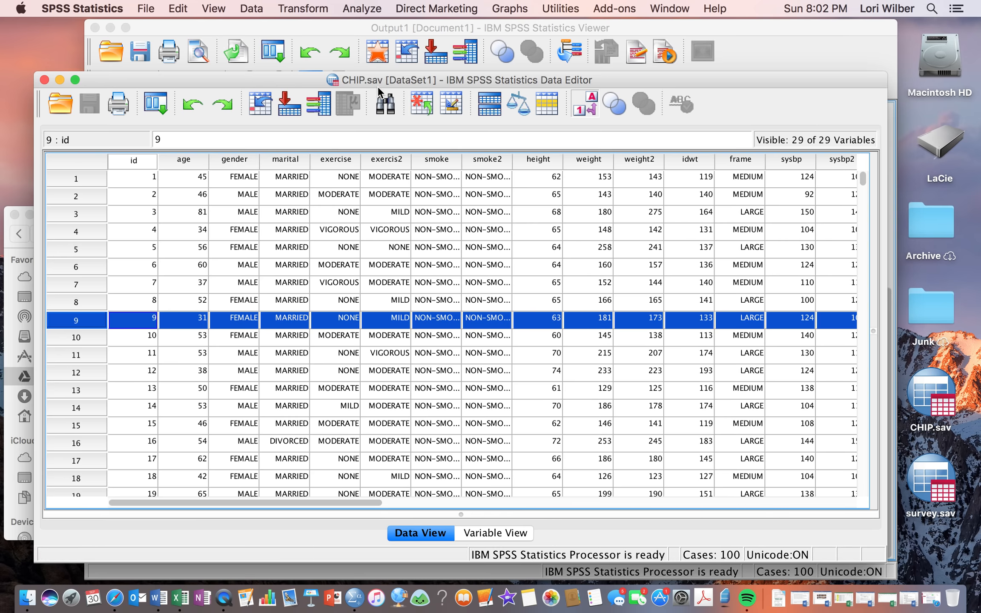
{"action": "left_click", "coordinate": [382, 25]}
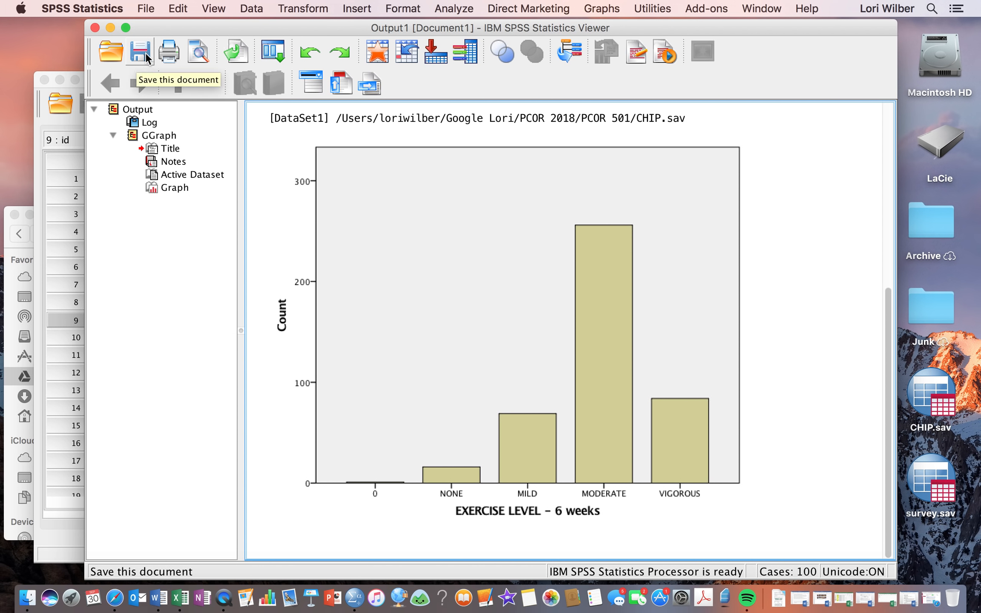
{"action": "left_click_drag", "start_coordinate": [199, 25], "coordinate": [280, 24]}
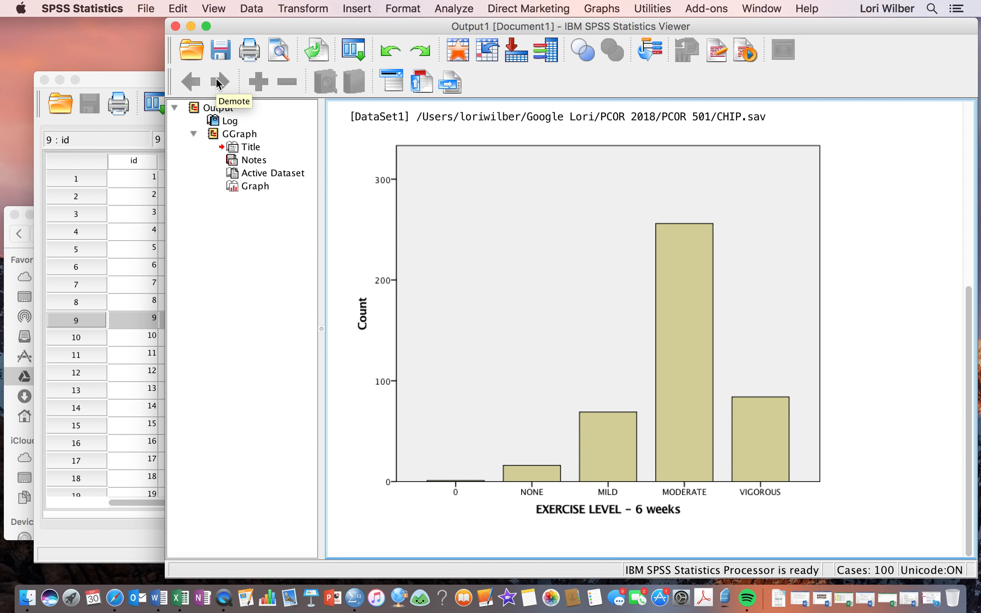
{"action": "left_click", "coordinate": [543, 241]}
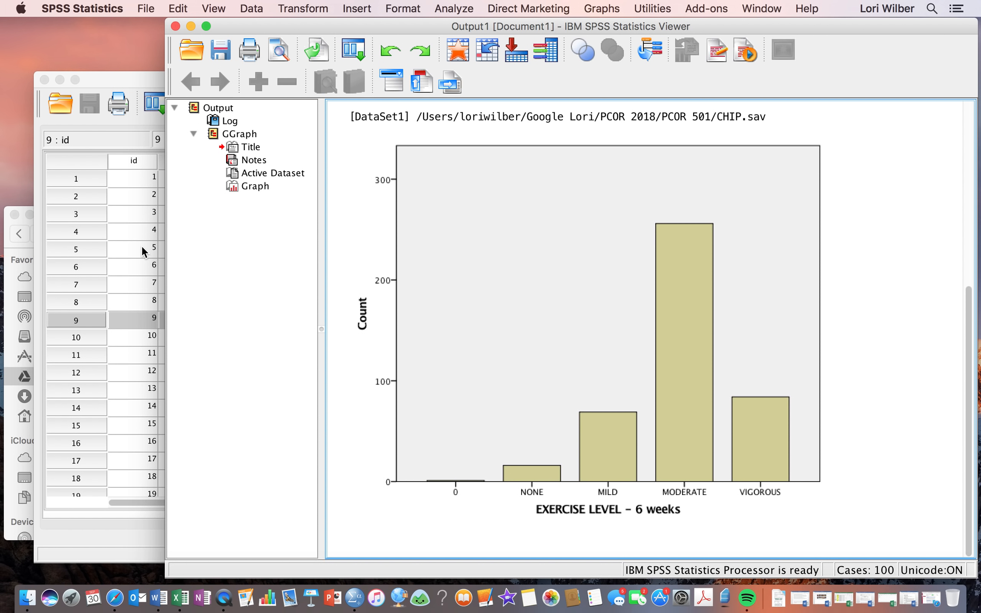
{"action": "left_click", "coordinate": [126, 75]}
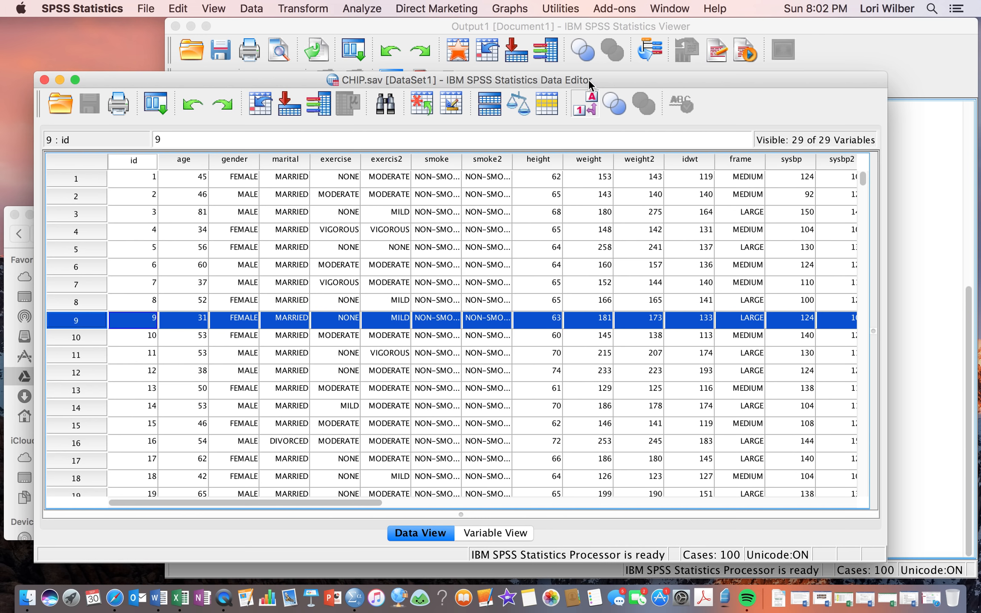
Save the output in the Documents folder as the viewer file ML2-SPSSAnalysis-2
{"action": "left_click", "coordinate": [465, 27]}
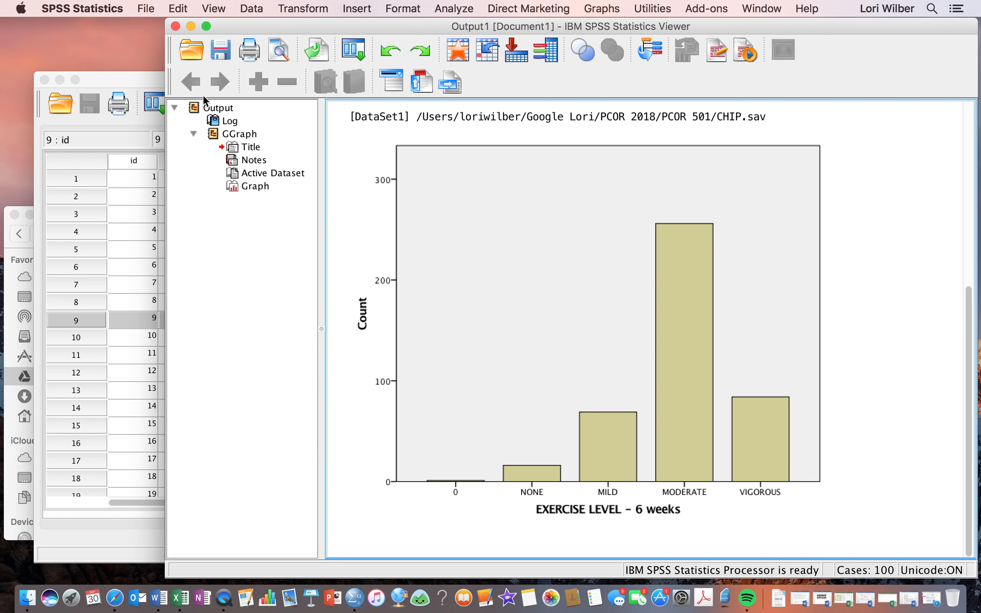
{"action": "left_click", "coordinate": [220, 50]}
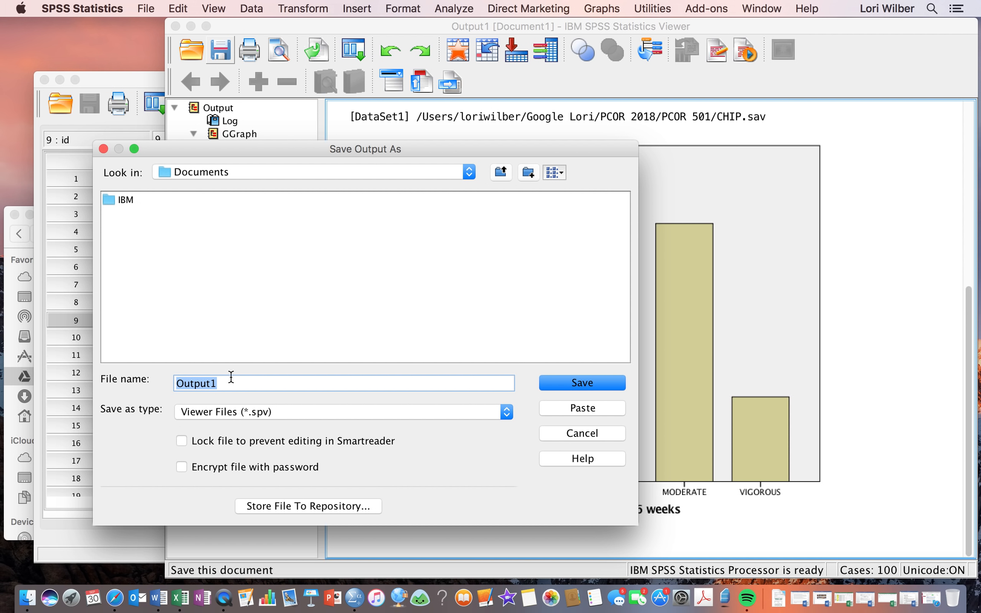
{"action": "type", "text": "ML2-SPSSAnalysis"}
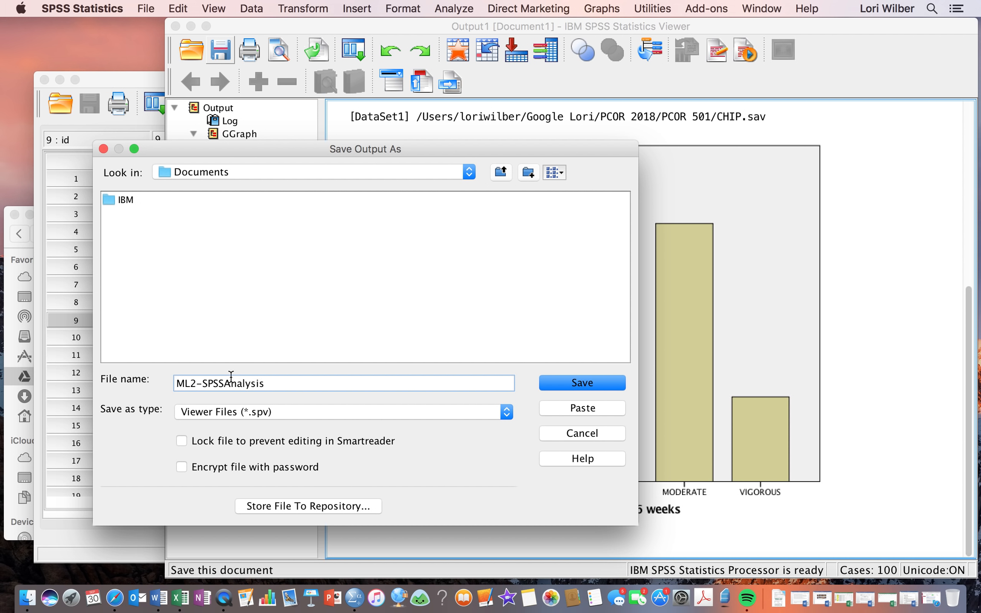
{"action": "type", "text": "-2"}
{"action": "left_click", "coordinate": [581, 385]}
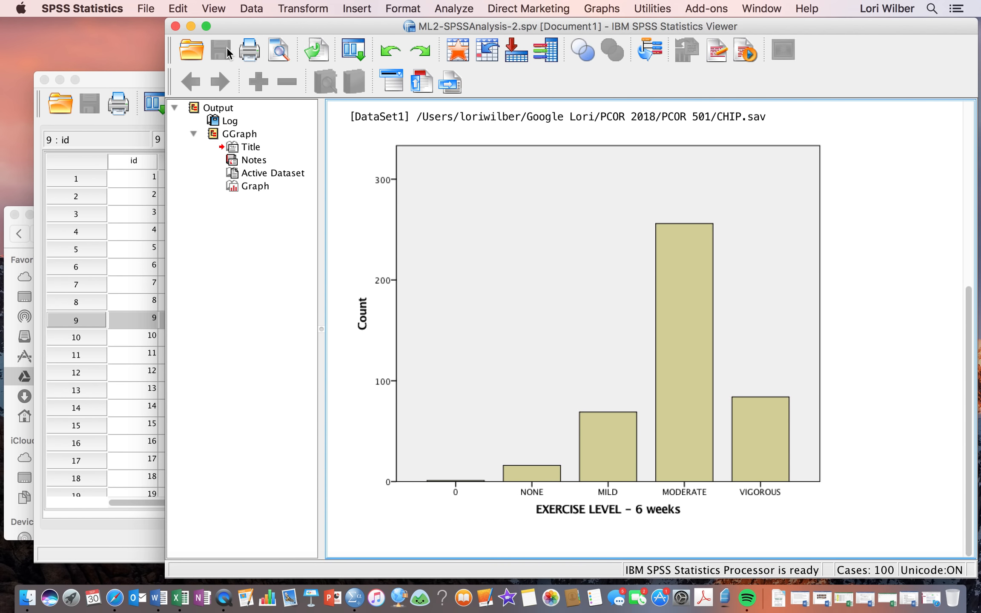
Review the saved output from the bar chart up to its command log and return to the CHIP.sav data editor
{"action": "left_click", "coordinate": [440, 191]}
{"action": "scroll", "coordinate": [351, 234], "scroll_direction": "up", "scroll_amount": 10}
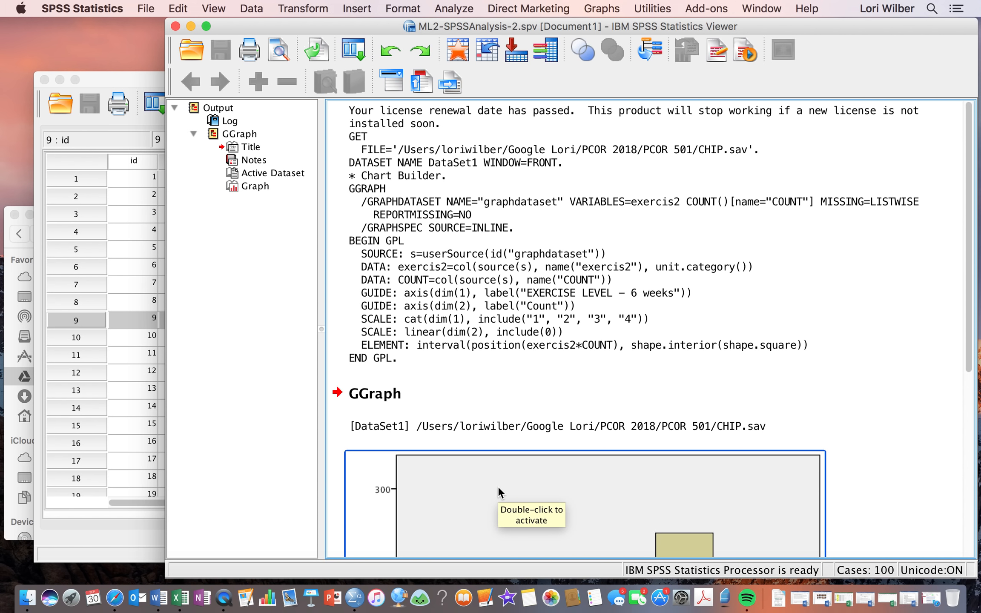
{"action": "left_click", "coordinate": [140, 78]}
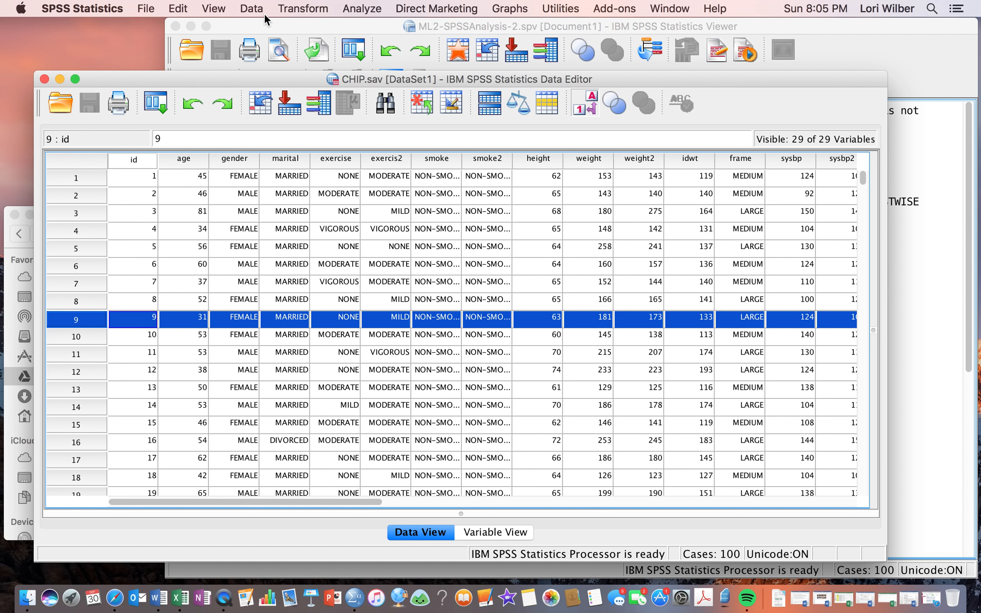
Open the Chart Builder, reset it to an empty canvas, and browse the Histogram and Boxplot chart types before choosing Bar
{"action": "left_click", "coordinate": [365, 12]}
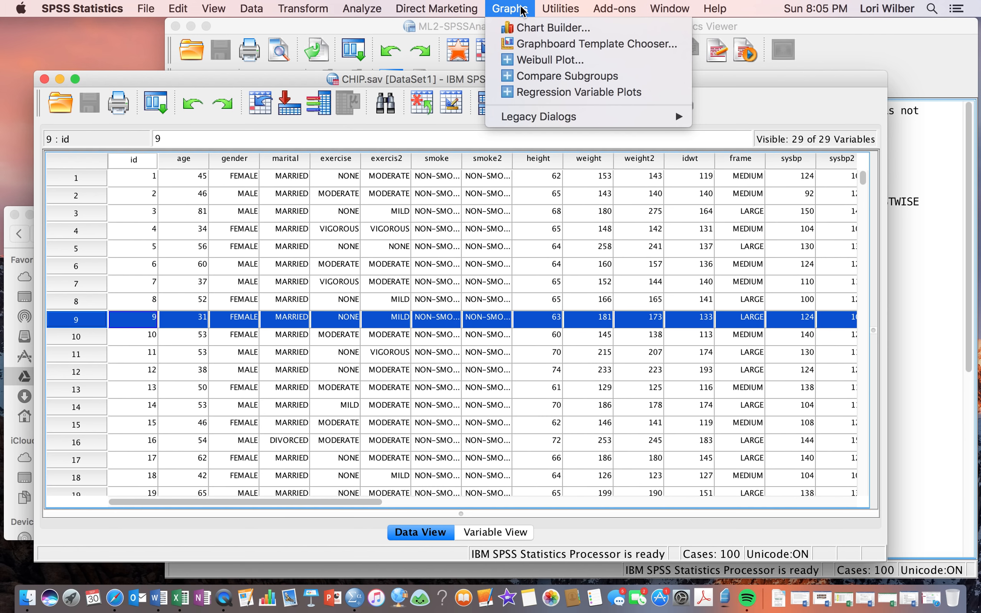
{"action": "left_click", "coordinate": [534, 27]}
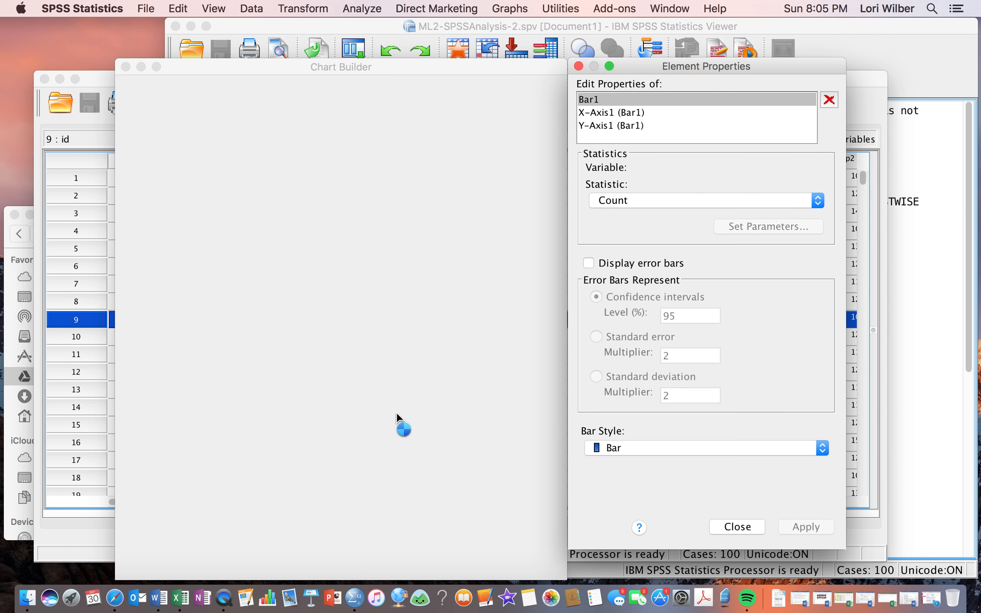
{"action": "left_click", "coordinate": [214, 555]}
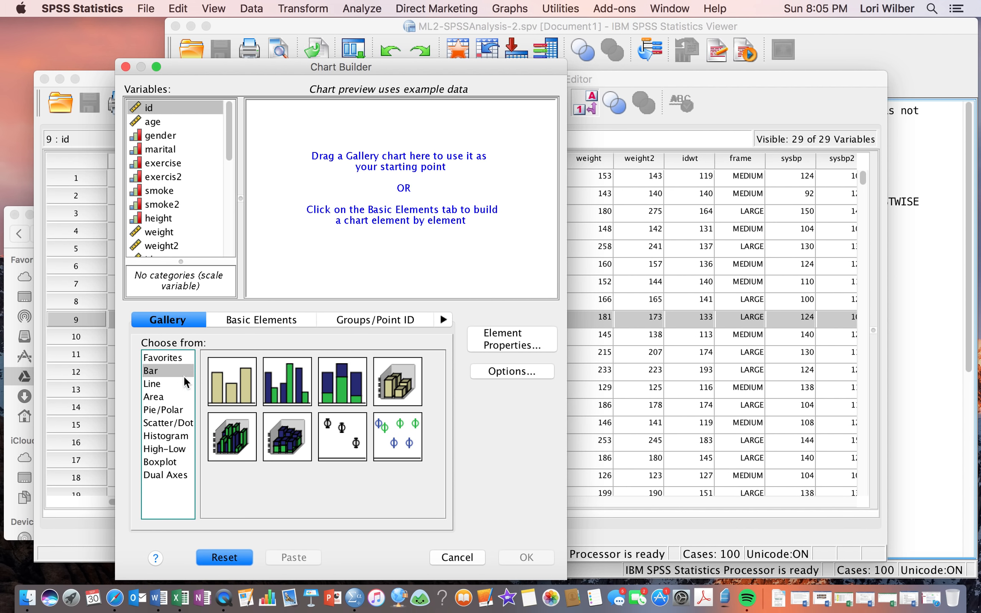
{"action": "left_click", "coordinate": [170, 431]}
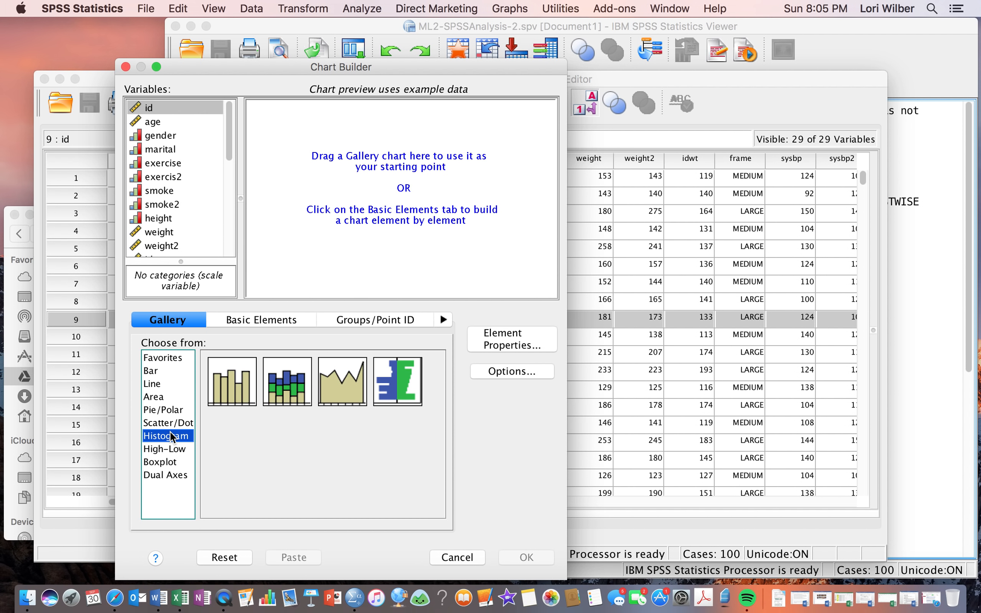
{"action": "left_click", "coordinate": [163, 462]}
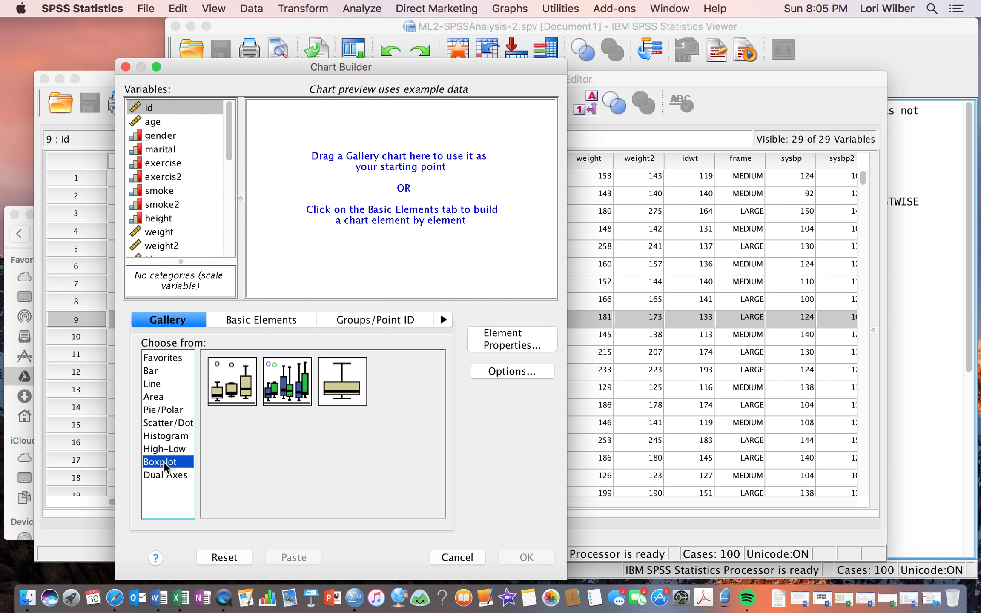
{"action": "left_click", "coordinate": [153, 371]}
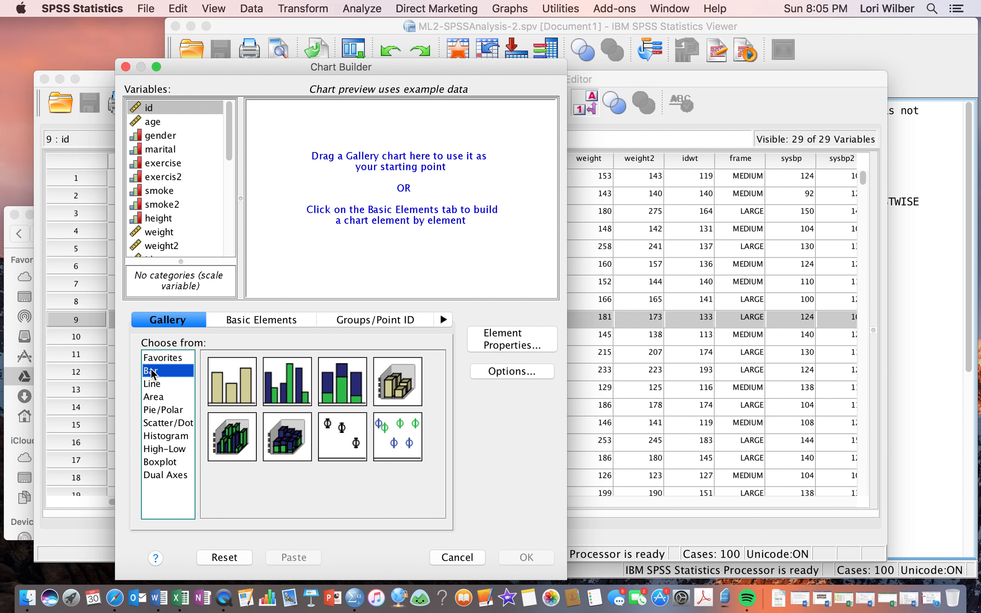
Compare the chart variants offered for the Histogram, Boxplot and Bar types in the Chart Builder gallery
{"action": "left_click", "coordinate": [160, 434]}
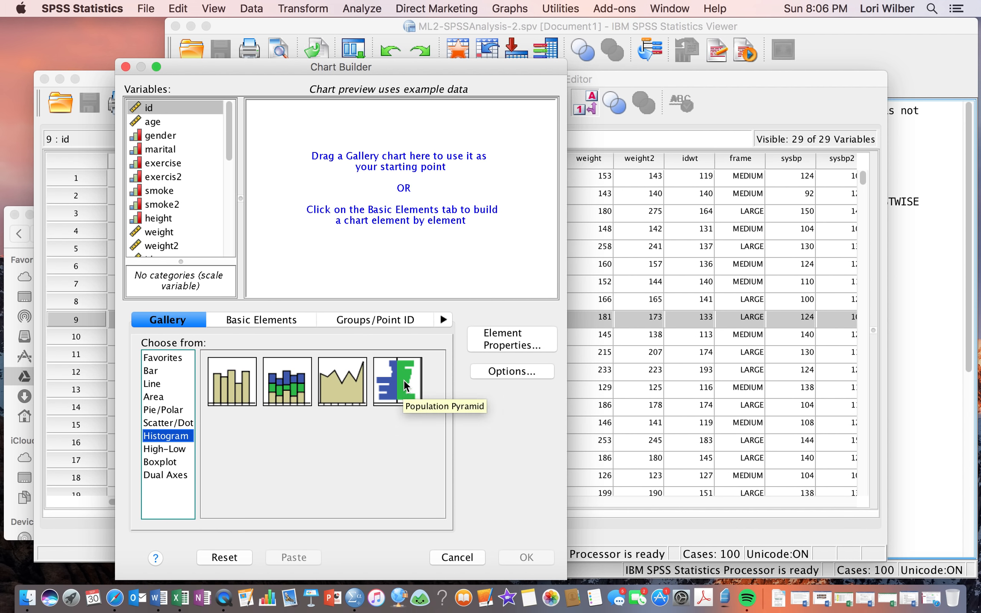
{"action": "left_click", "coordinate": [231, 381]}
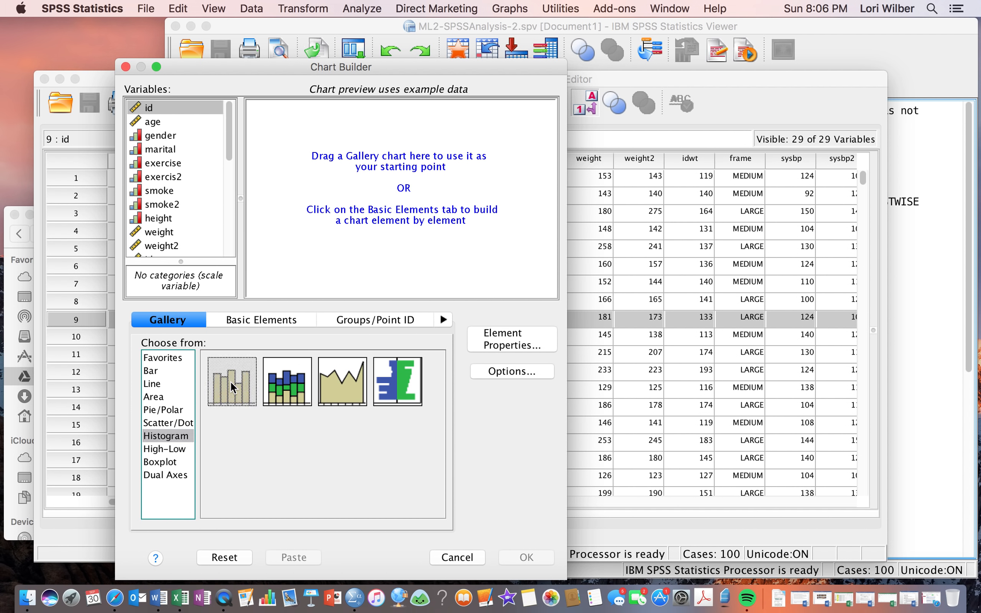
{"action": "left_click", "coordinate": [163, 459]}
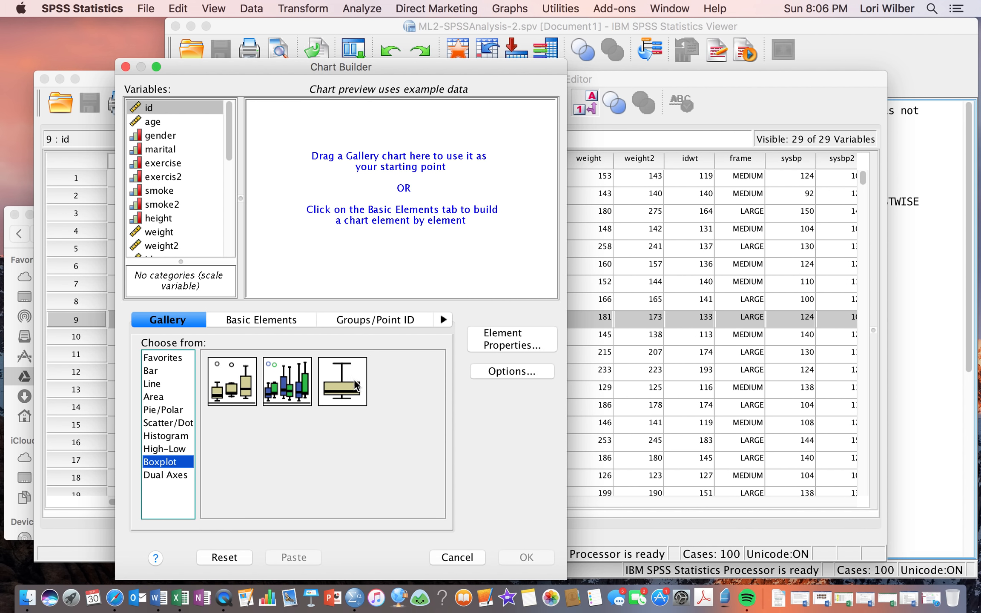
{"action": "left_click", "coordinate": [347, 381]}
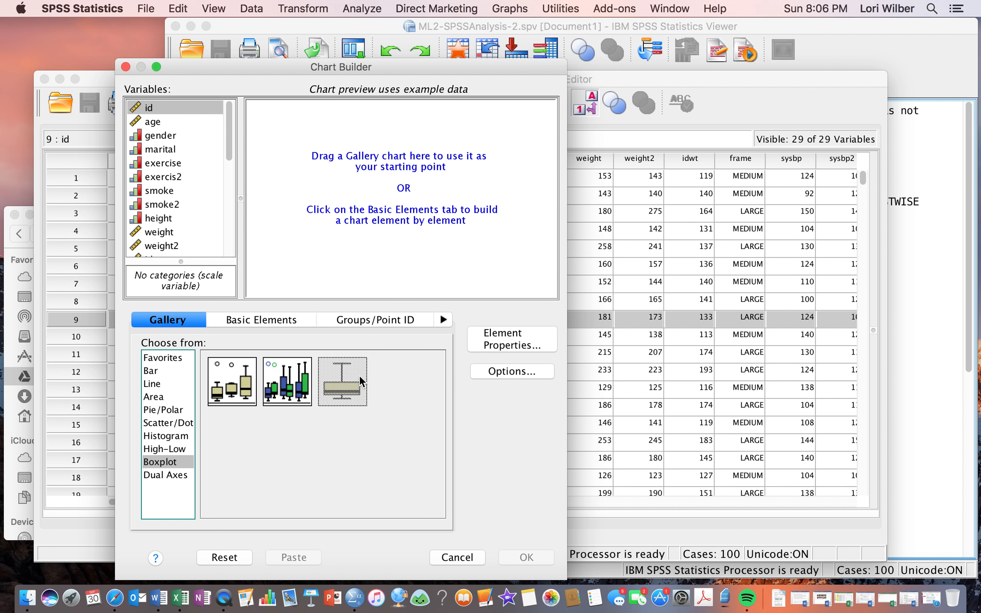
{"action": "left_click", "coordinate": [152, 373]}
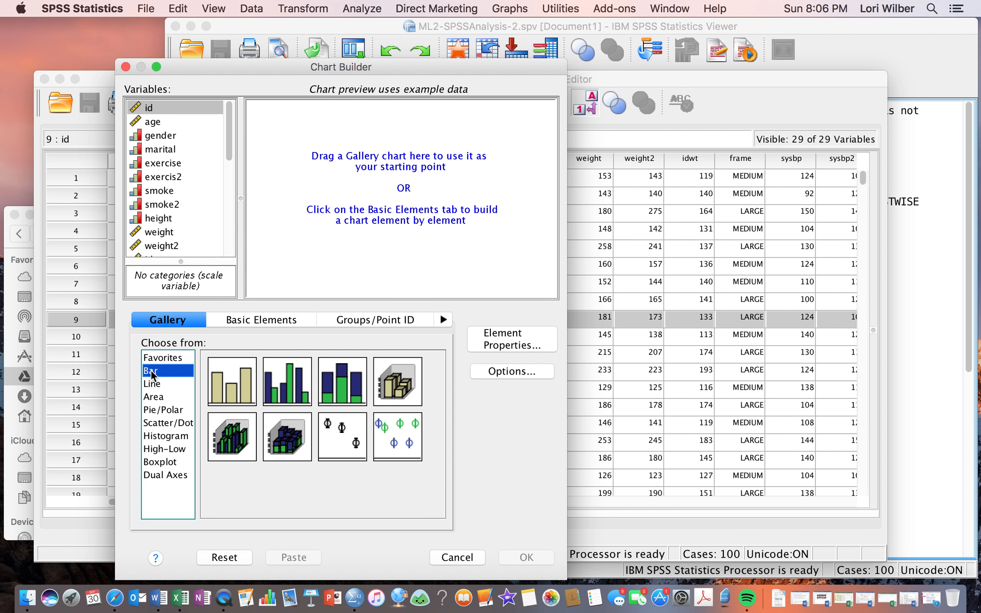
{"action": "left_click", "coordinate": [233, 389]}
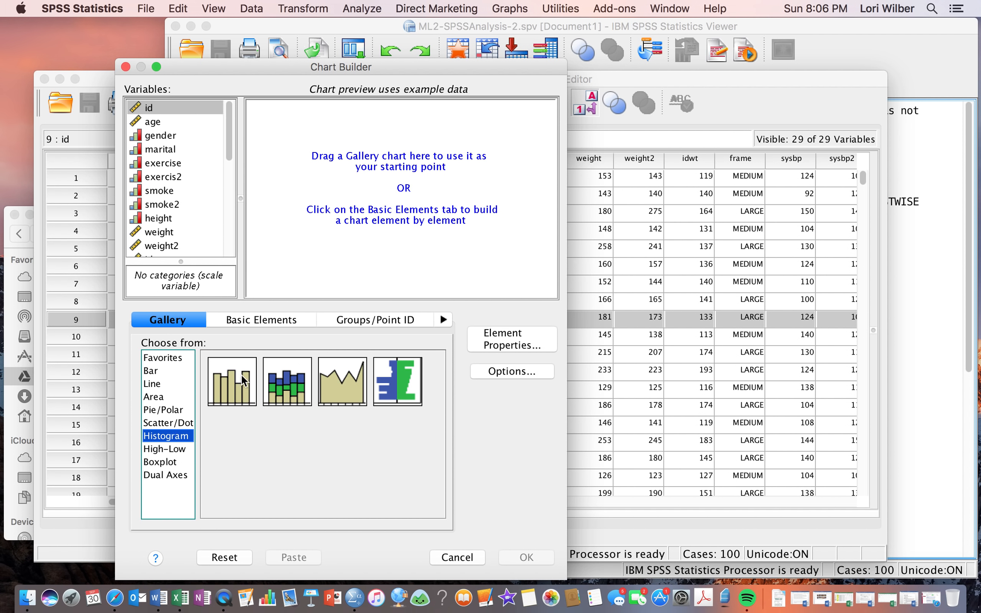
Build a simple histogram with weight on the x-axis and generate it in the output viewer
{"action": "left_click", "coordinate": [232, 384]}
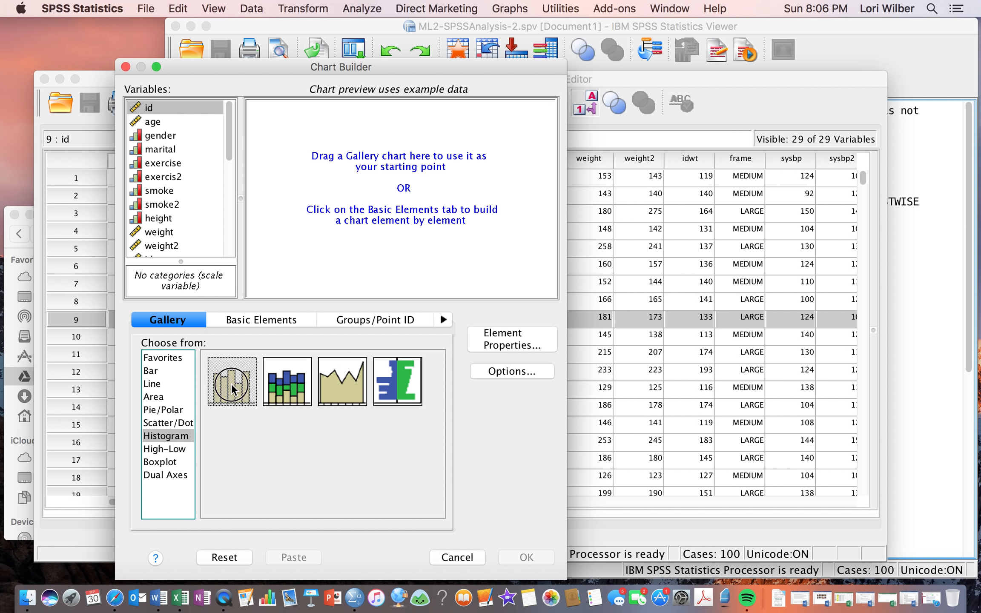
{"action": "left_click_drag", "start_coordinate": [232, 388], "coordinate": [397, 179]}
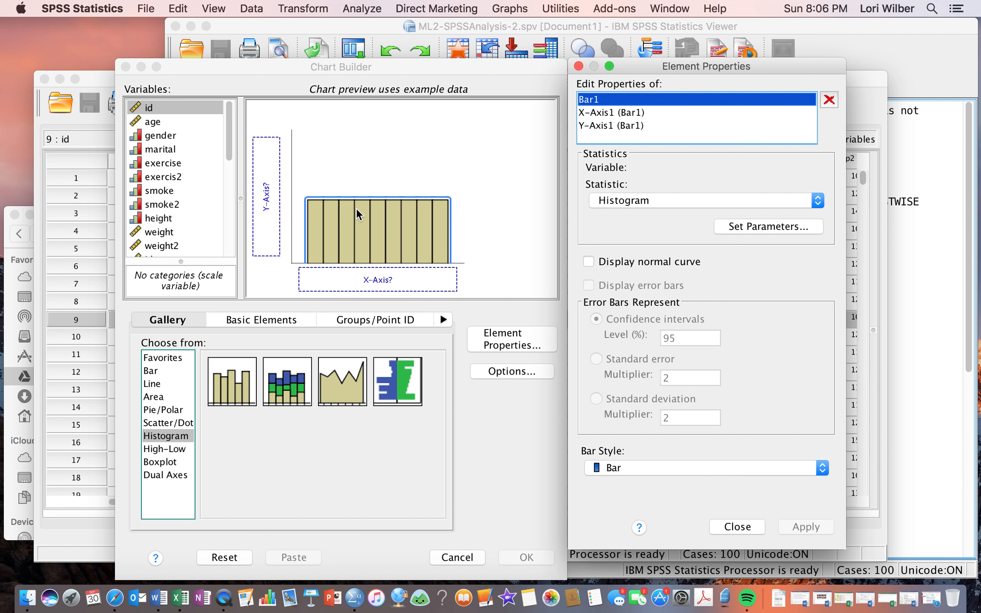
{"action": "left_click", "coordinate": [159, 231]}
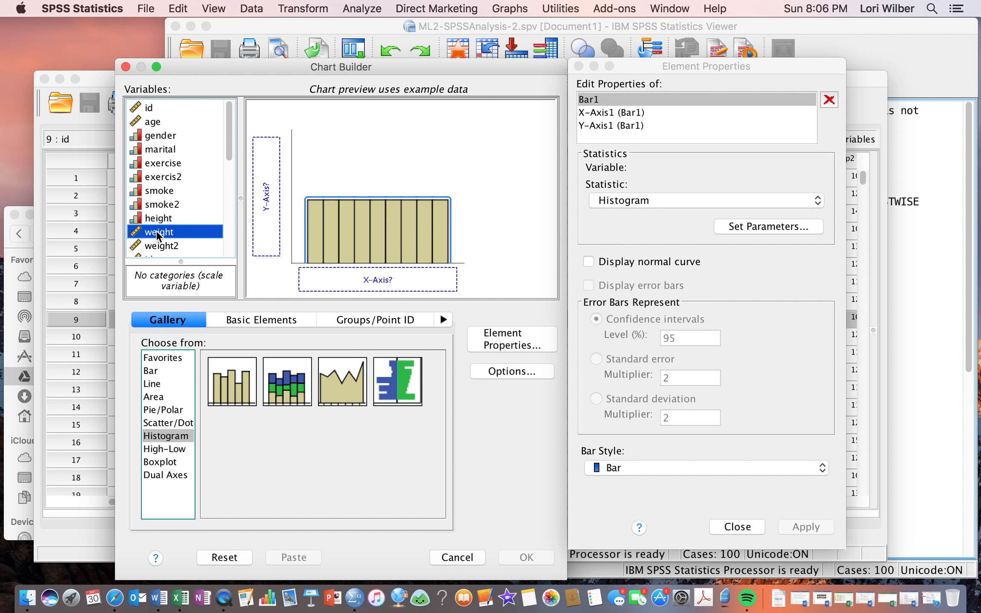
{"action": "left_click_drag", "start_coordinate": [157, 231], "coordinate": [330, 277]}
{"action": "left_click_drag", "start_coordinate": [177, 234], "coordinate": [362, 277]}
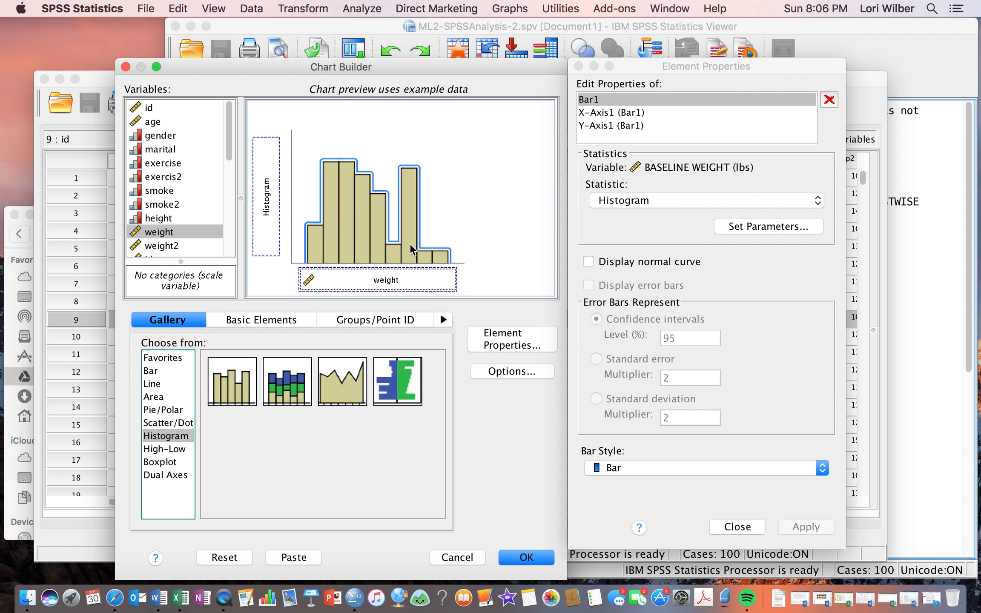
{"action": "left_click", "coordinate": [526, 557]}
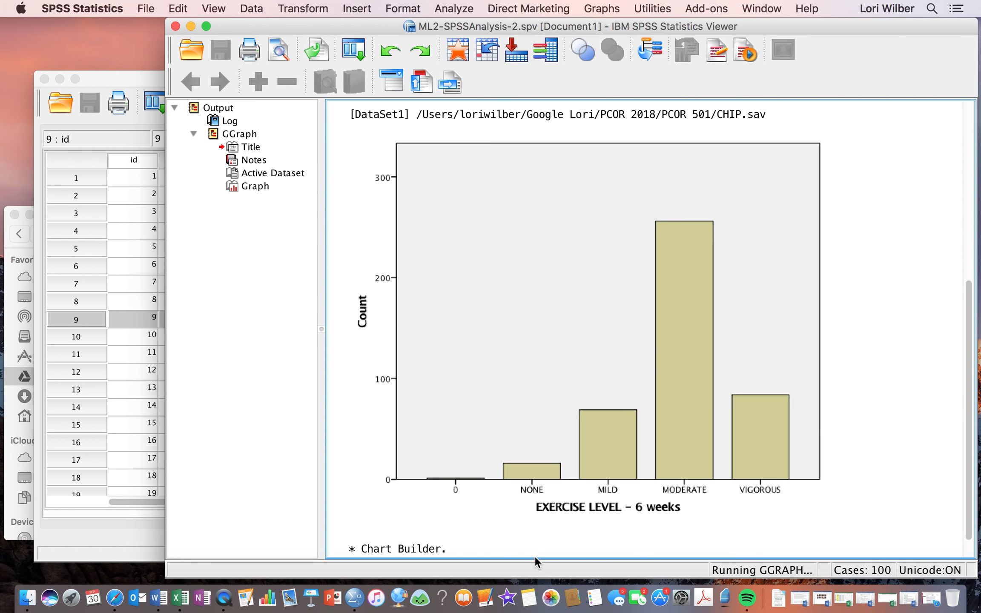
{"action": "scroll", "coordinate": [597, 460], "scroll_direction": "down", "scroll_amount": 10}
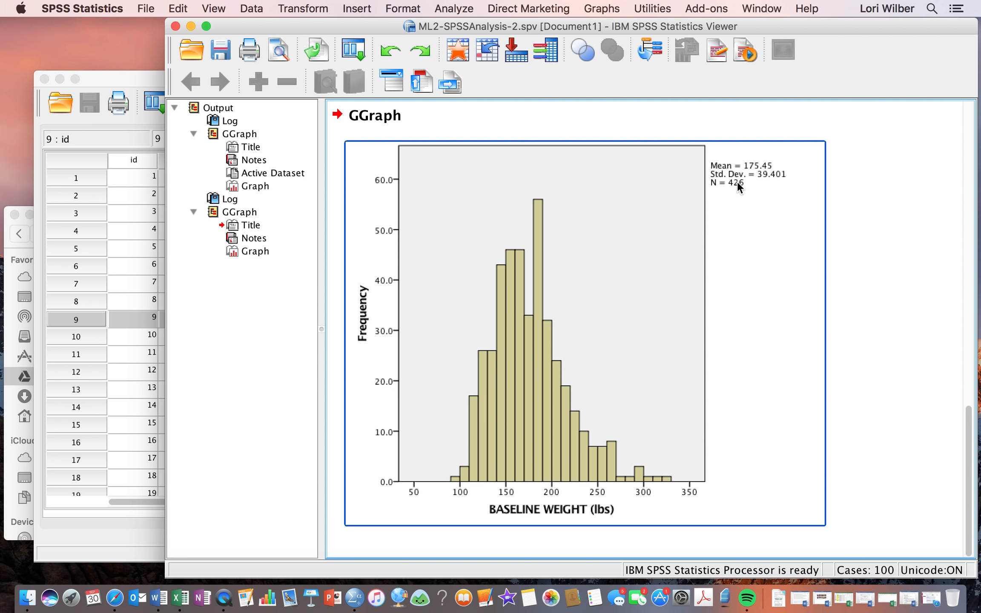
Reopen and reset the Chart Builder, and try to place a single ungrouped boxplot on the canvas
{"action": "left_click", "coordinate": [602, 9]}
{"action": "left_click", "coordinate": [622, 28]}
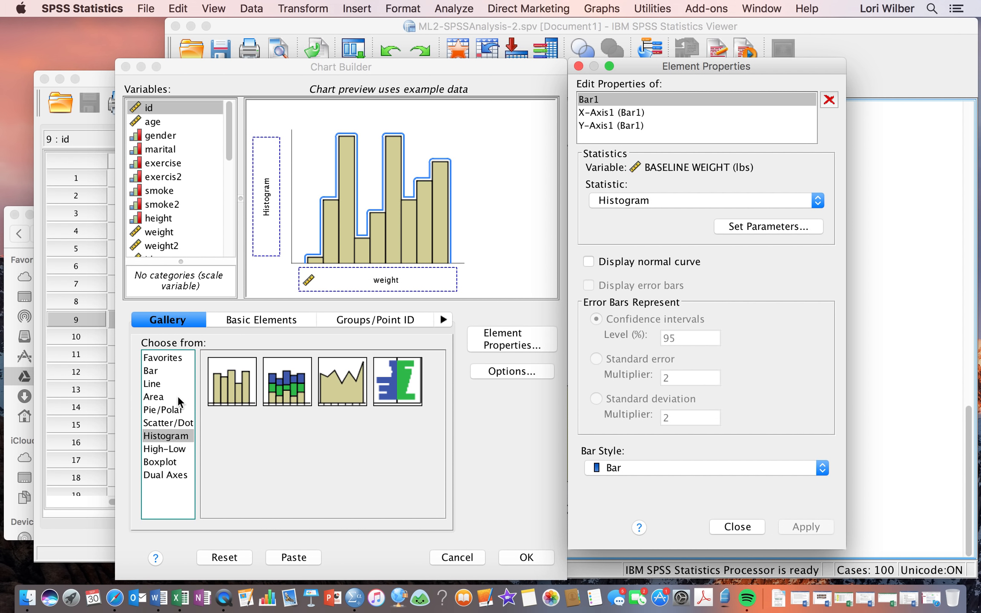
{"action": "left_click", "coordinate": [228, 555]}
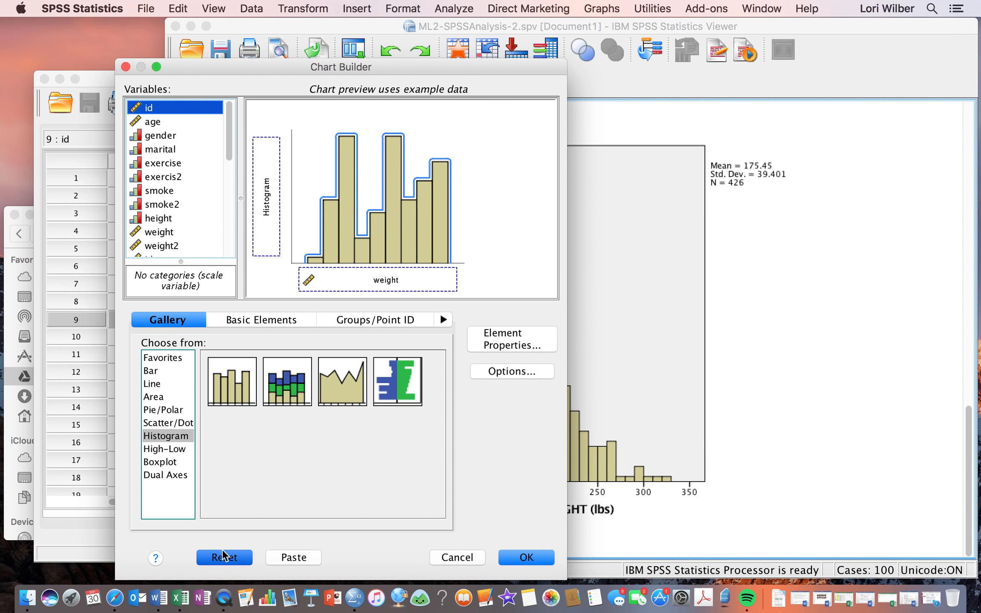
{"action": "left_click", "coordinate": [169, 461]}
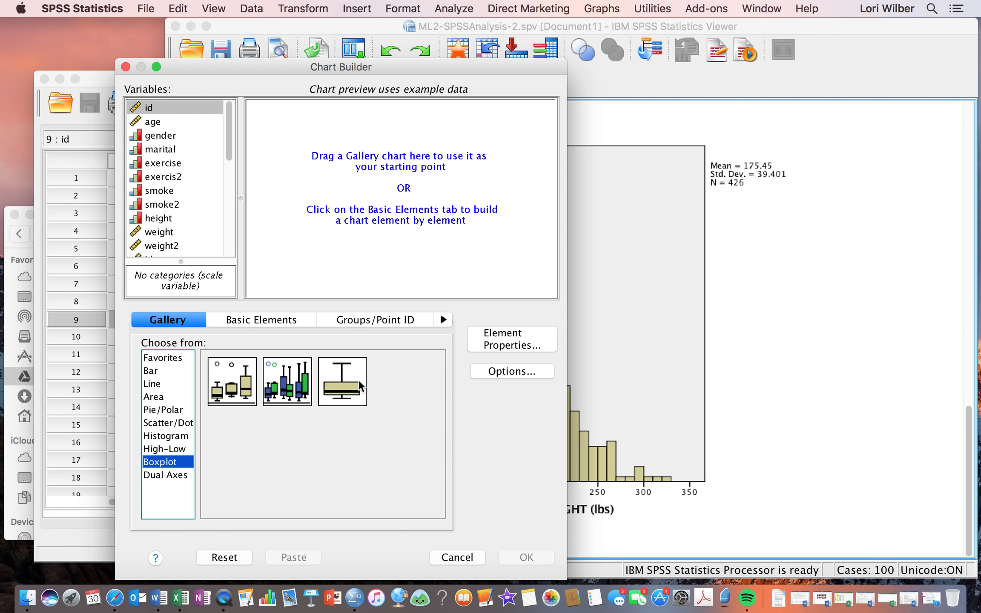
{"action": "left_click_drag", "start_coordinate": [343, 383], "coordinate": [392, 229]}
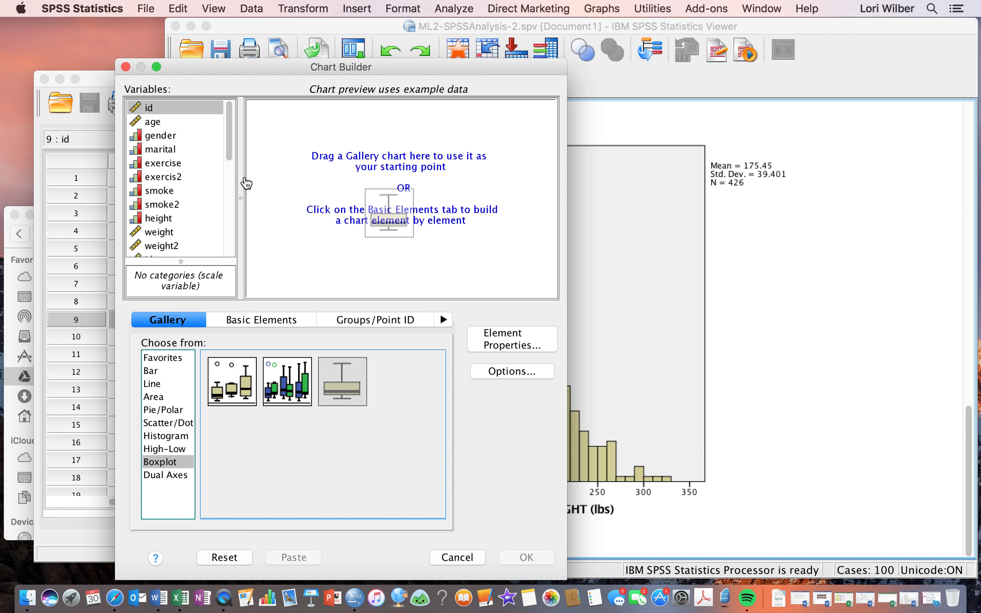
{"action": "left_click_drag", "start_coordinate": [226, 135], "coordinate": [230, 196]}
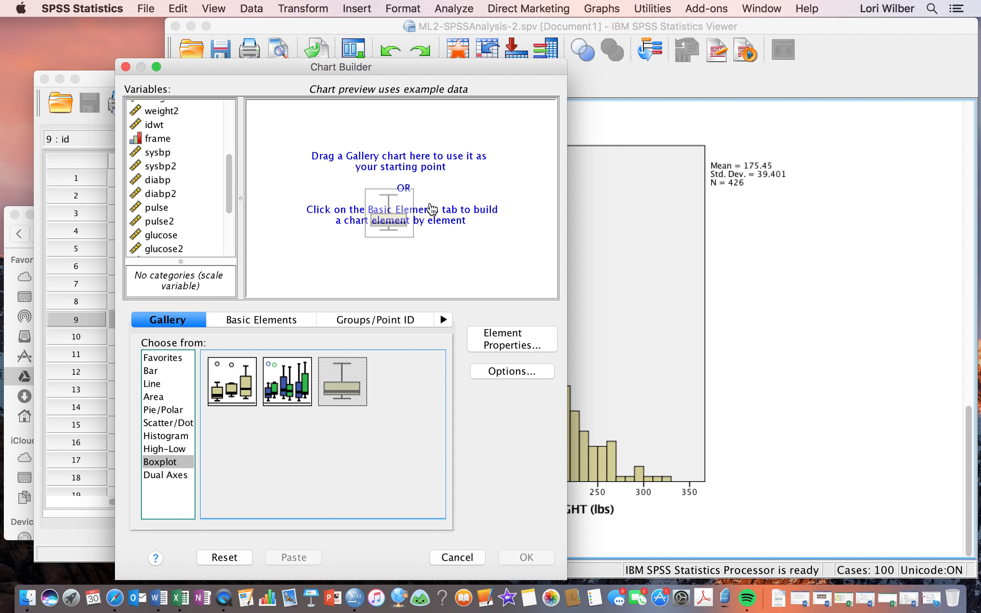
Try to place a simple bar chart on the Chart Builder canvas and close the builder
{"action": "left_click", "coordinate": [152, 373]}
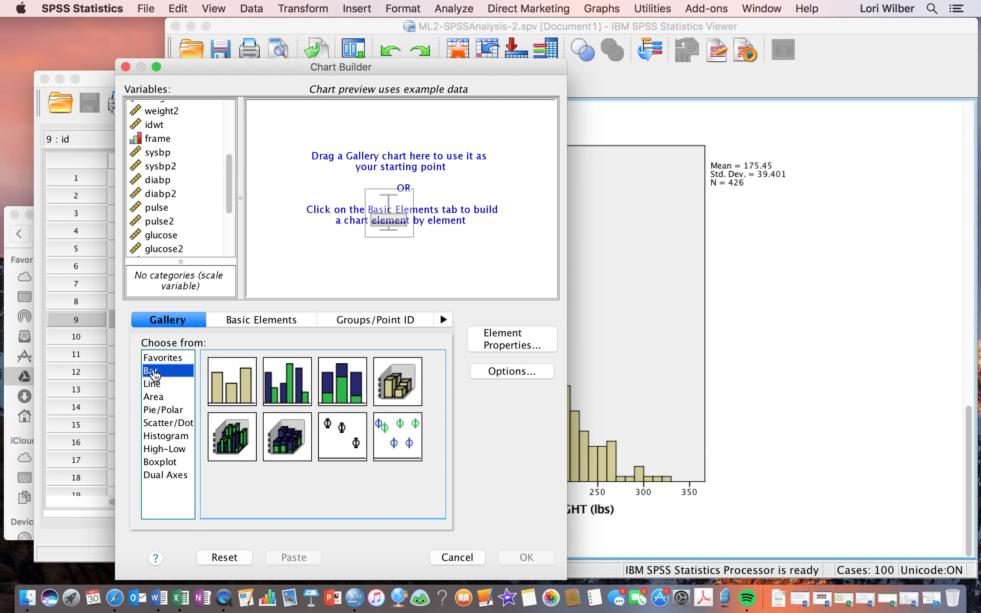
{"action": "left_click", "coordinate": [241, 392]}
{"action": "left_click_drag", "start_coordinate": [239, 388], "coordinate": [131, 88]}
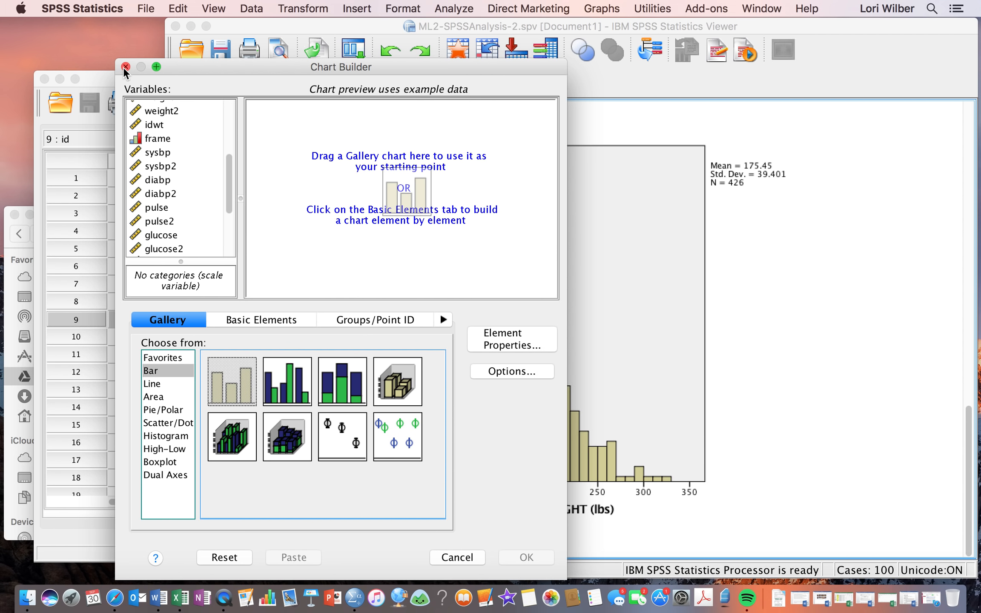
{"action": "left_click", "coordinate": [125, 67]}
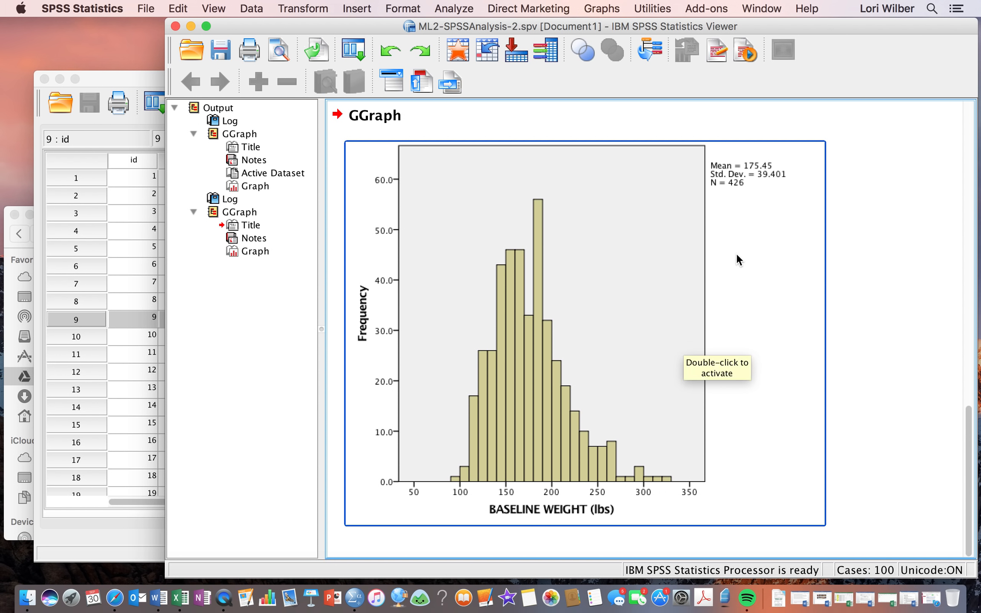
Set up a Descriptives analysis with weight as the only analysed variable
{"action": "left_click", "coordinate": [458, 8]}
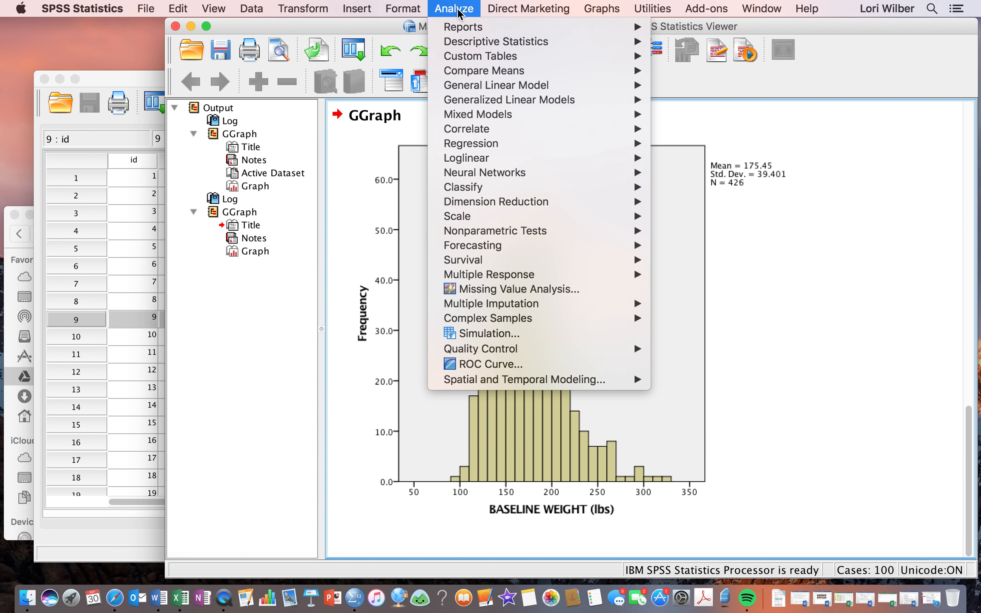
{"action": "mouse_move", "coordinate": [473, 42]}
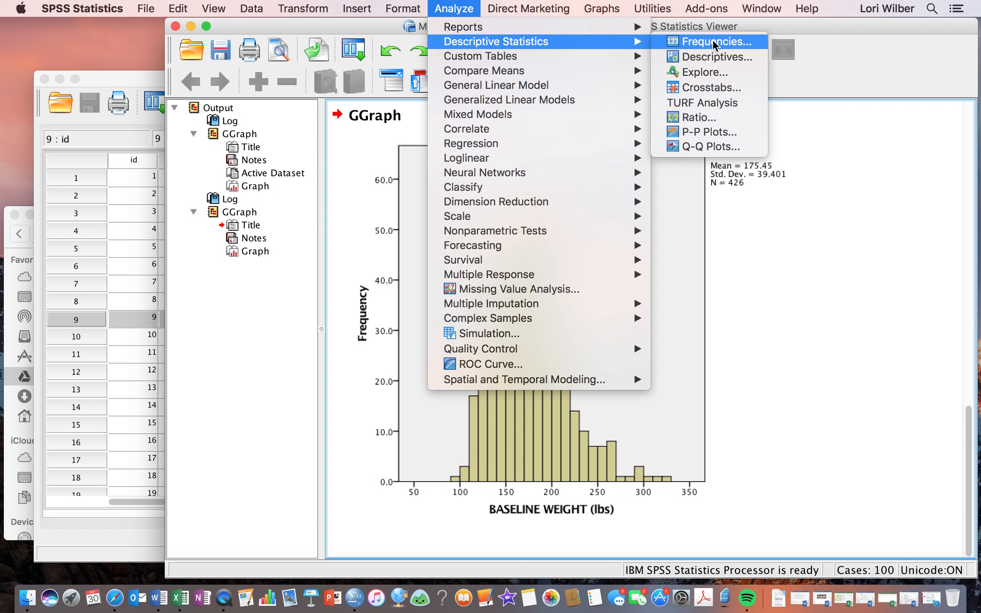
{"action": "left_click", "coordinate": [706, 57]}
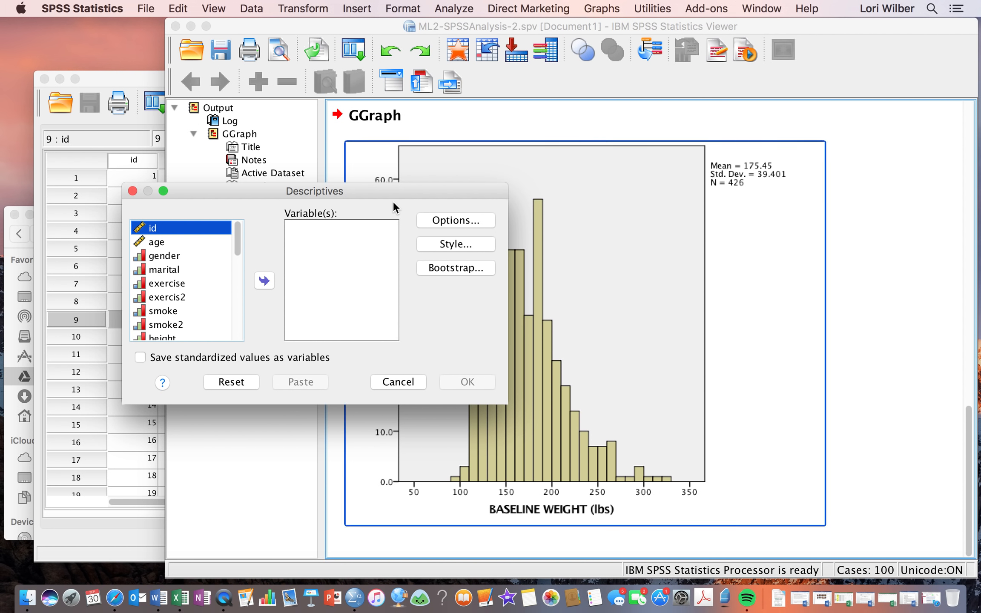
{"action": "scroll", "coordinate": [191, 301], "scroll_direction": "down", "scroll_amount": 1}
{"action": "scroll", "coordinate": [191, 300], "scroll_direction": "down", "scroll_amount": 2}
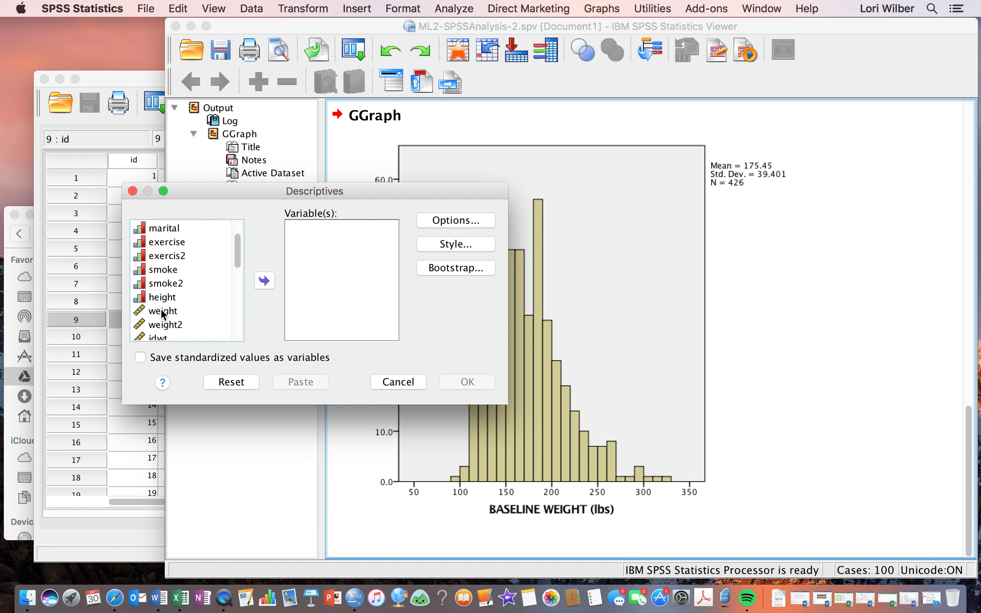
{"action": "left_click", "coordinate": [162, 311]}
{"action": "left_click", "coordinate": [264, 281]}
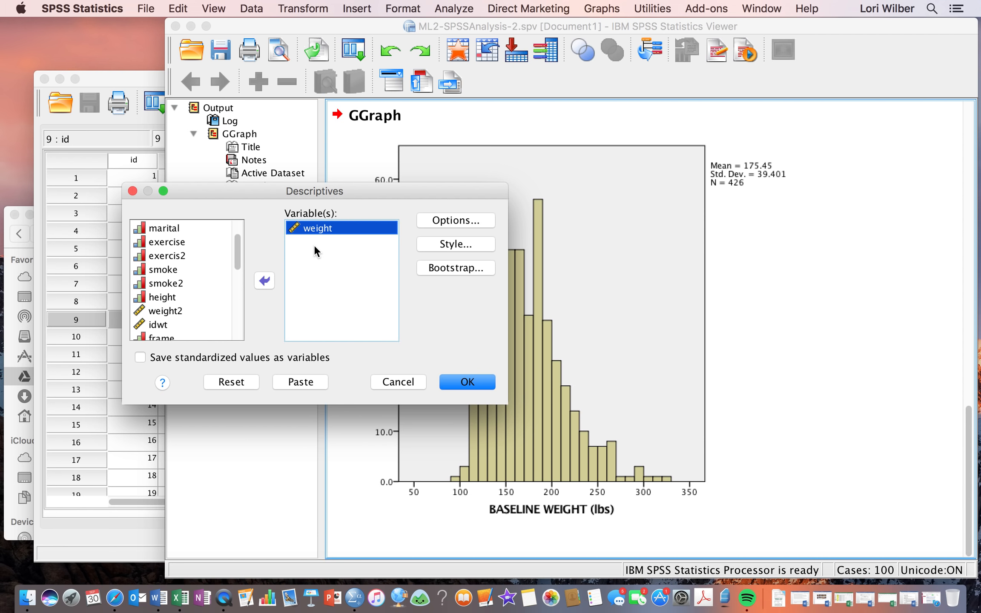
Check the available Descriptives statistics options, leave them at their defaults, and run the analysis
{"action": "left_click", "coordinate": [446, 219]}
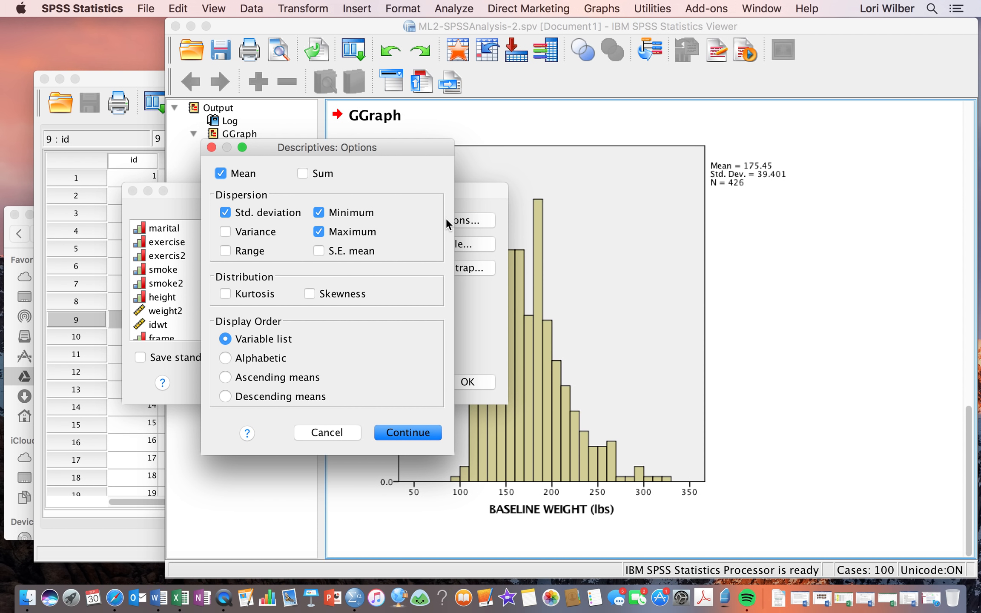
{"action": "left_click", "coordinate": [336, 432]}
{"action": "left_click", "coordinate": [451, 381]}
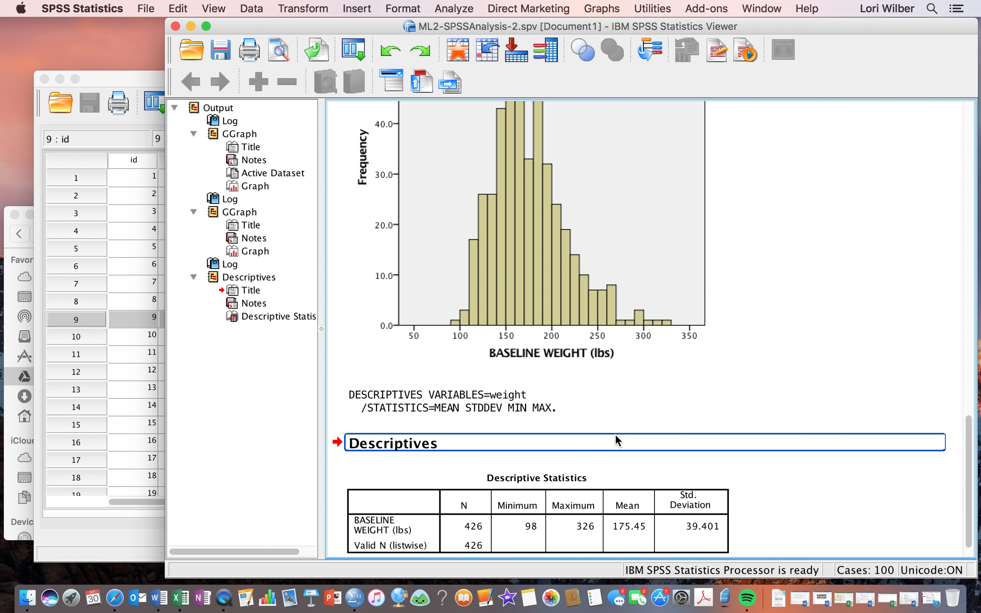
Examine the Descriptives command log and the Descriptive Statistics table for baseline weight in the output
{"action": "left_click", "coordinate": [516, 463]}
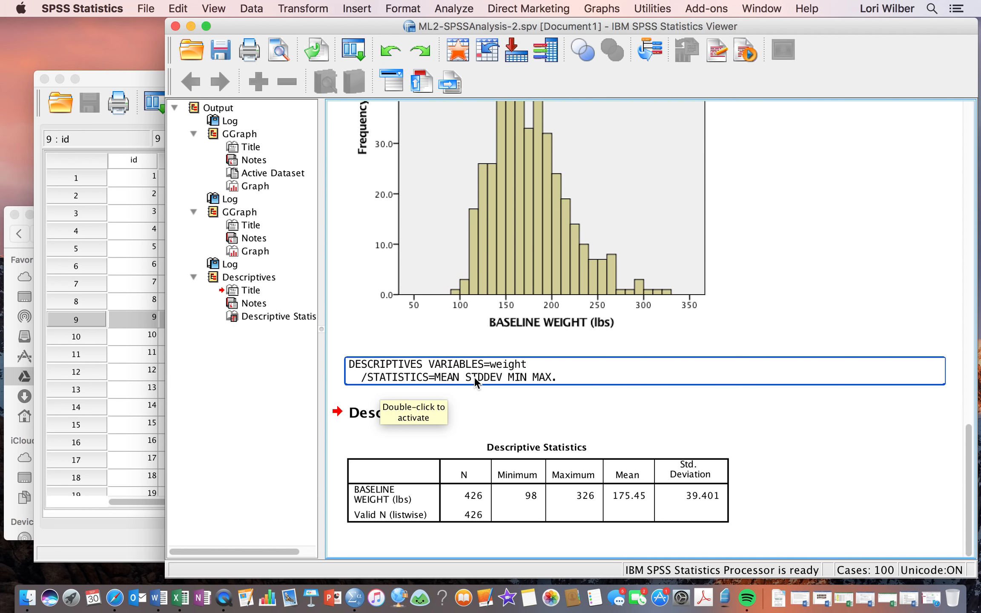
{"action": "left_click", "coordinate": [532, 393]}
{"action": "left_click", "coordinate": [476, 506]}
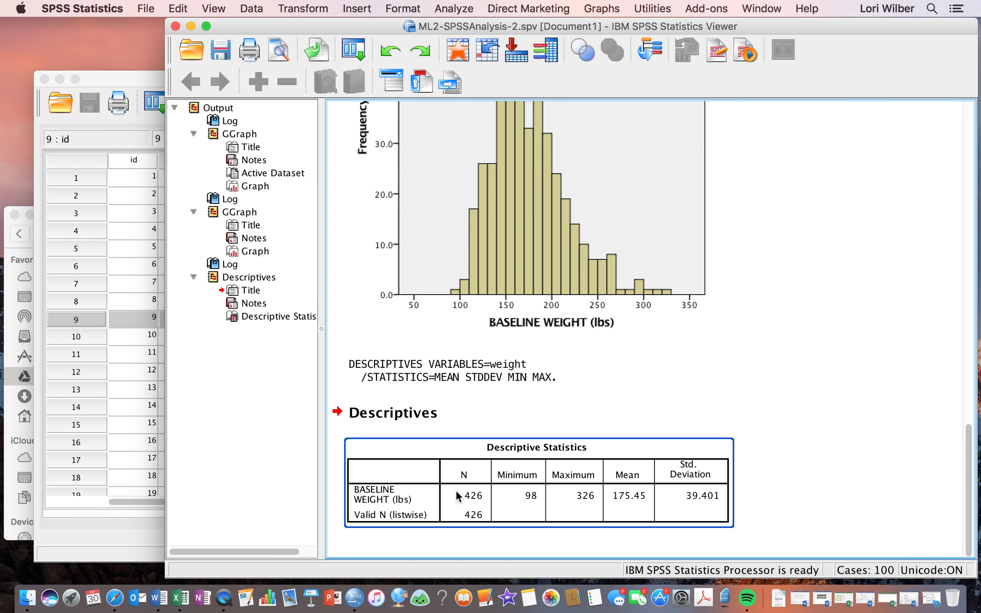
{"action": "left_click", "coordinate": [460, 381]}
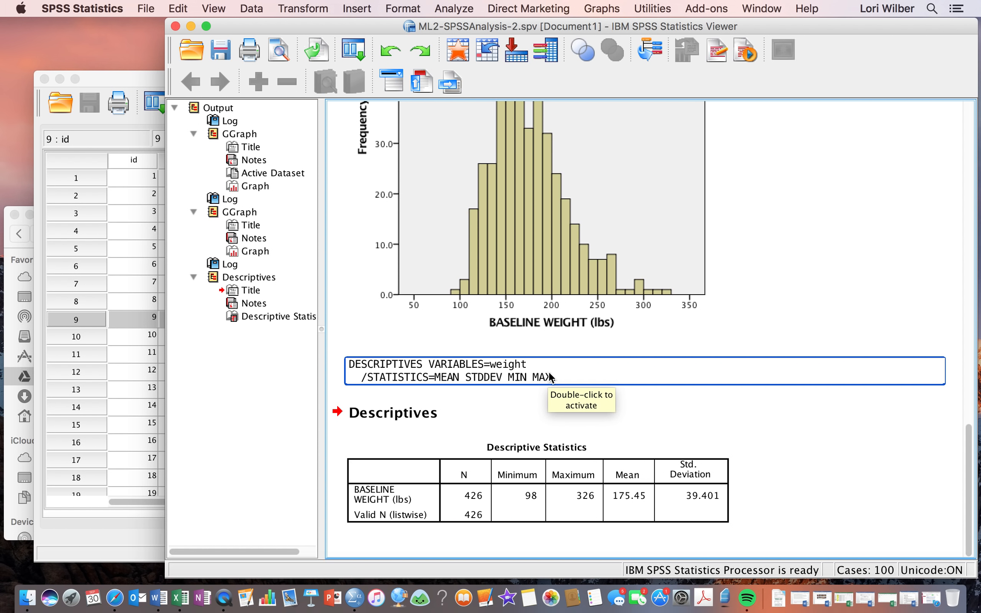
Set up a Frequencies analysis with smoke as the only analysed variable
{"action": "left_click", "coordinate": [454, 8]}
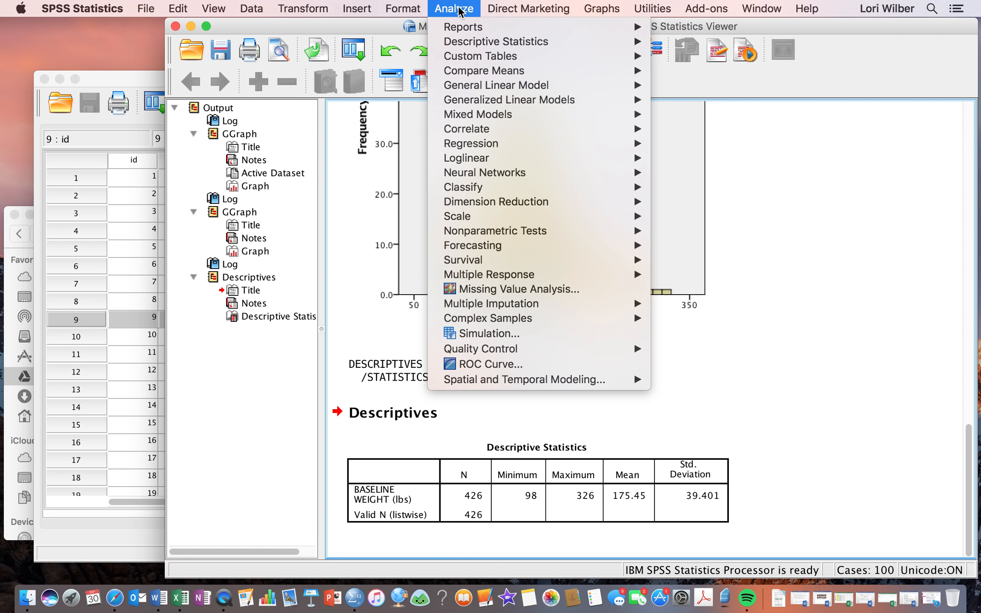
{"action": "mouse_move", "coordinate": [469, 42]}
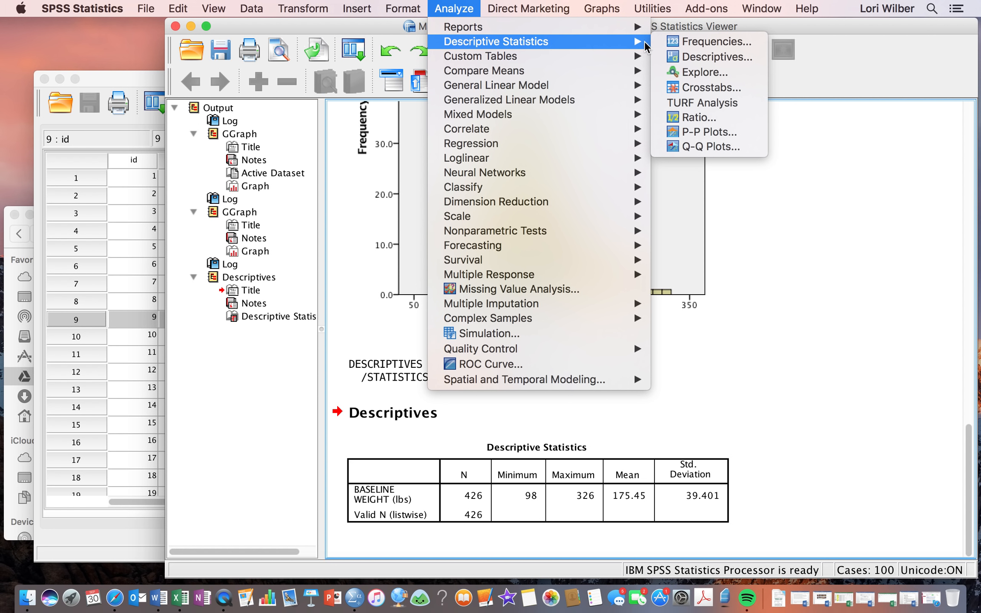
{"action": "left_click", "coordinate": [695, 42]}
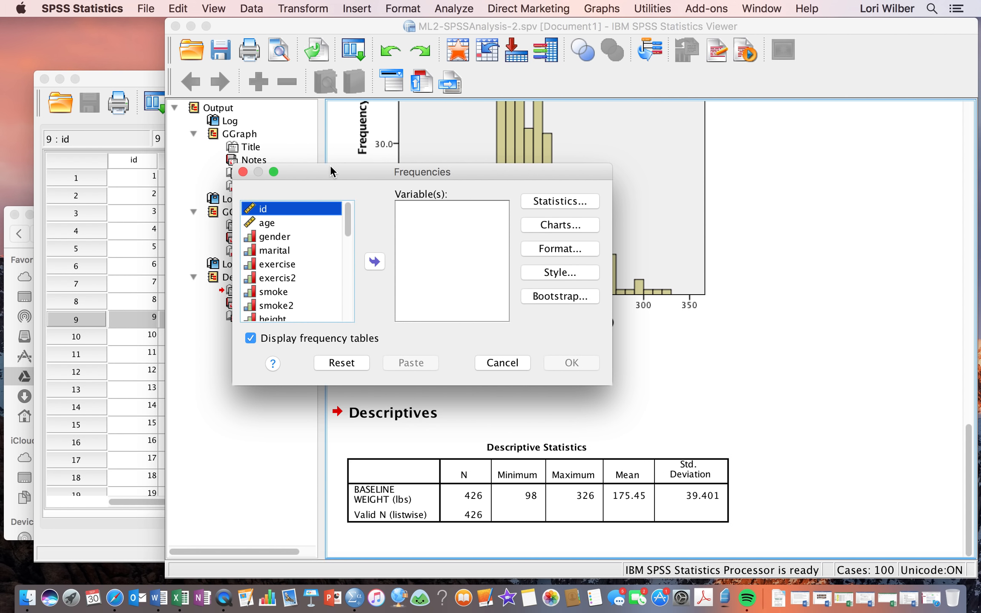
{"action": "scroll", "coordinate": [286, 232], "scroll_direction": "down", "scroll_amount": 3}
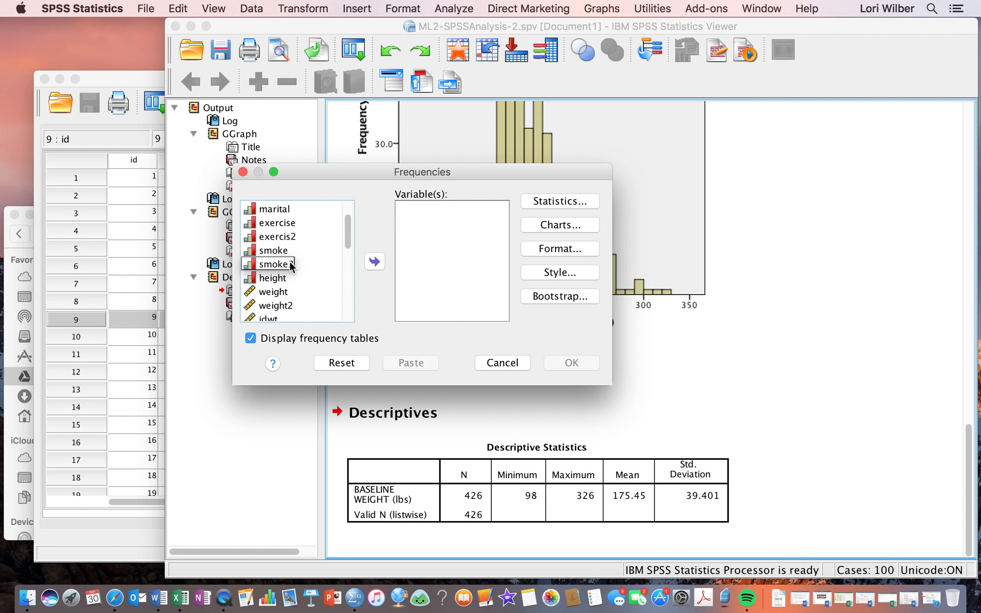
{"action": "left_click", "coordinate": [278, 254]}
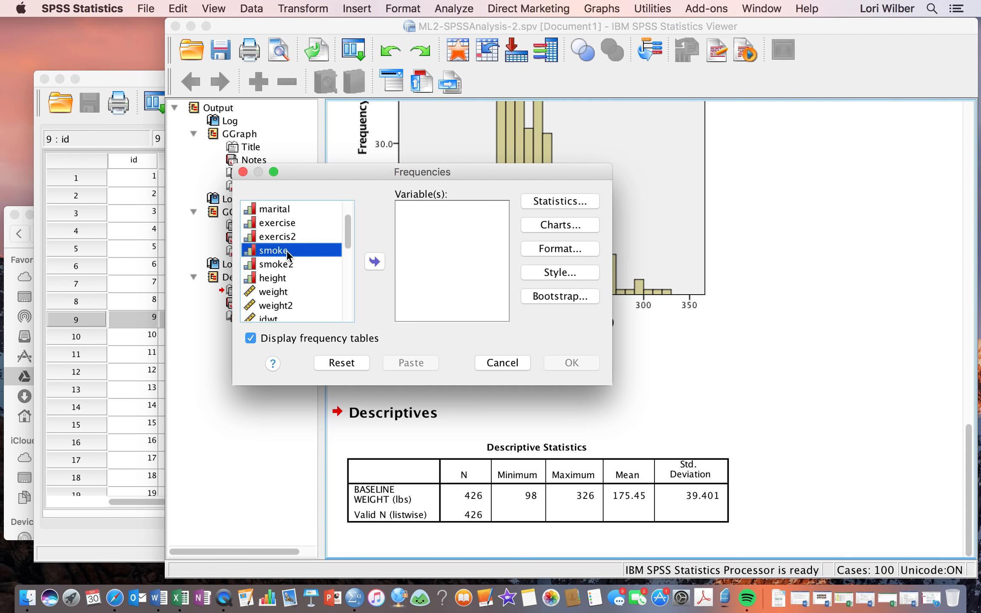
{"action": "left_click", "coordinate": [375, 262]}
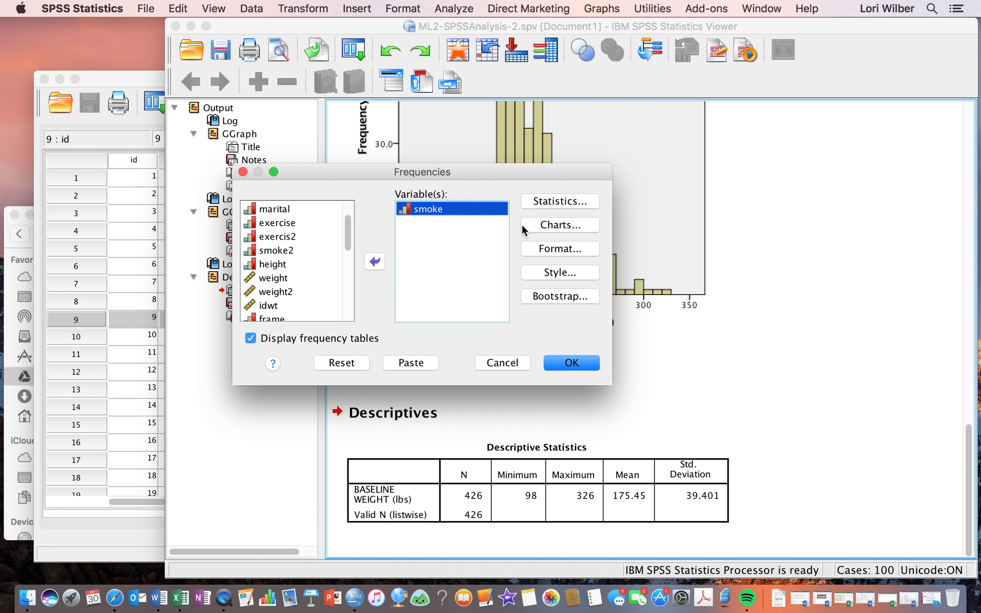
Check the optional Frequencies statistics, leave them all off, and run the smoke analysis to view the baseline smoking status table
{"action": "left_click", "coordinate": [560, 202]}
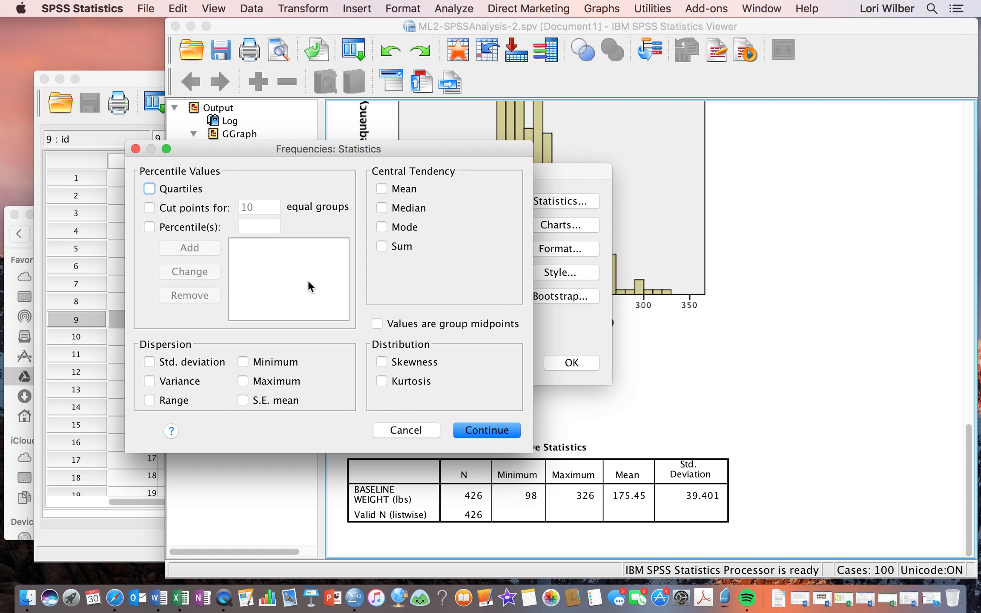
{"action": "left_click", "coordinate": [485, 431]}
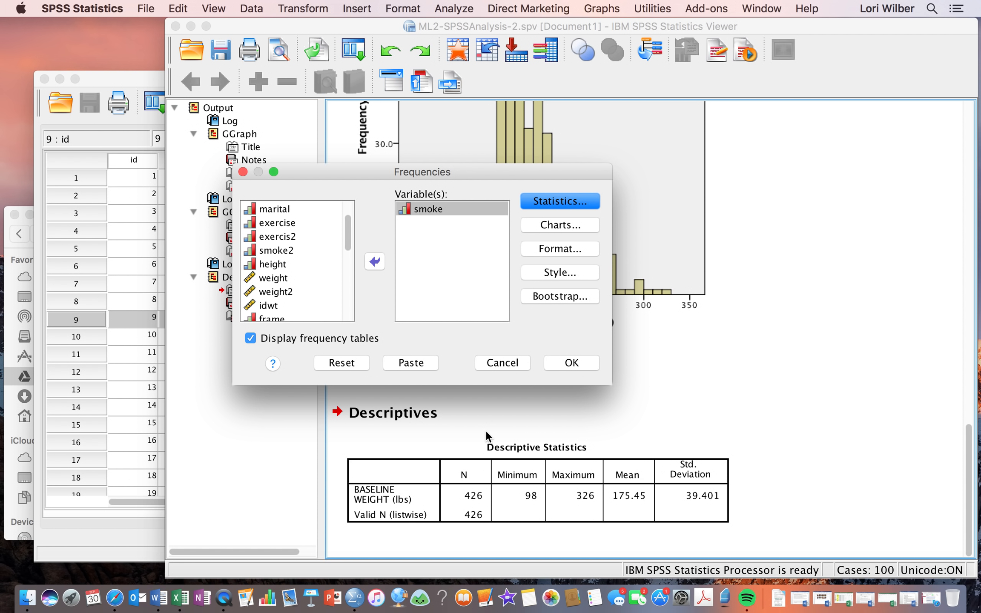
{"action": "left_click", "coordinate": [569, 363]}
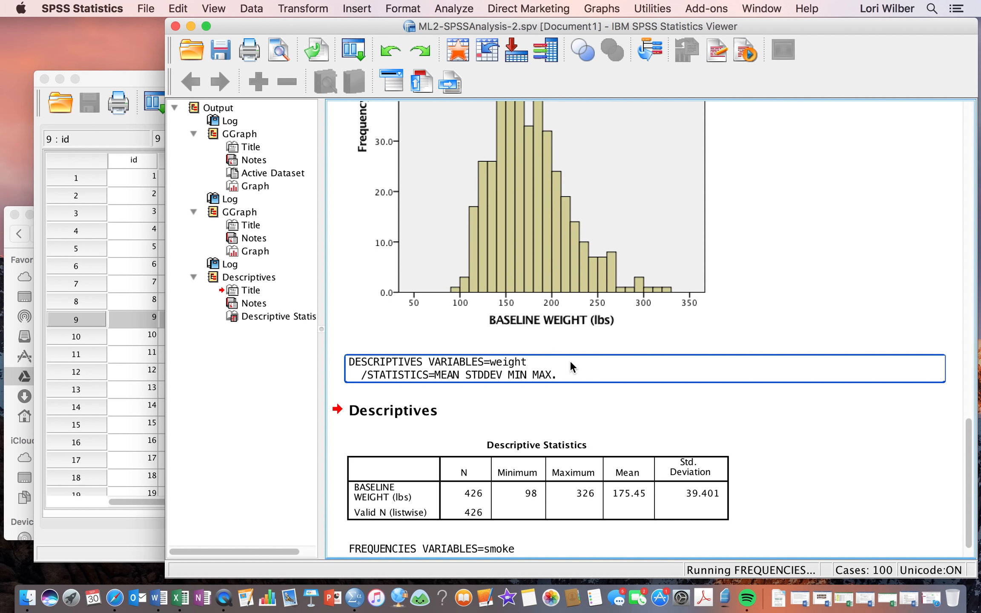
{"action": "left_click", "coordinate": [510, 456]}
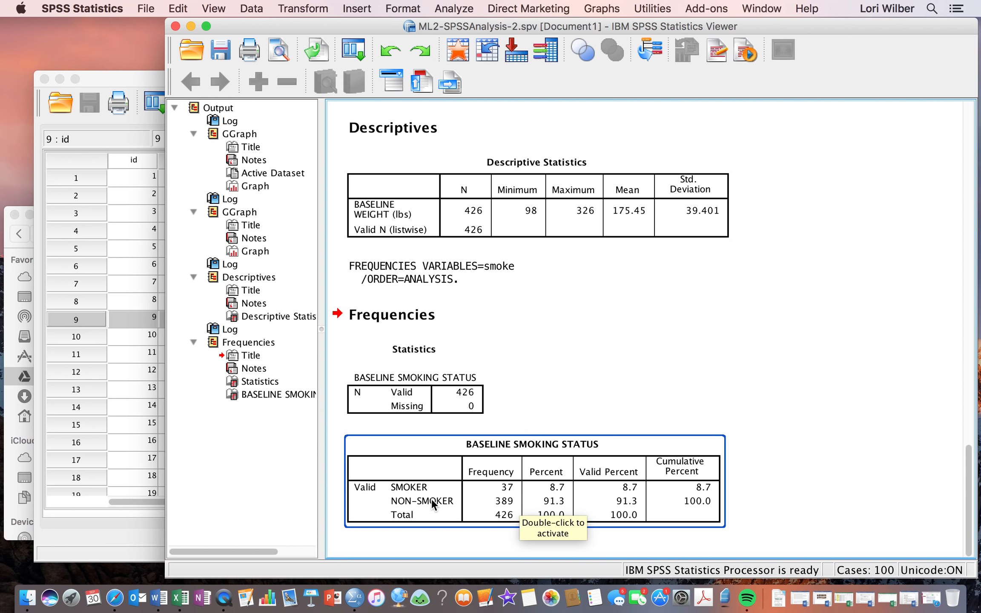
{"action": "left_click", "coordinate": [523, 427]}
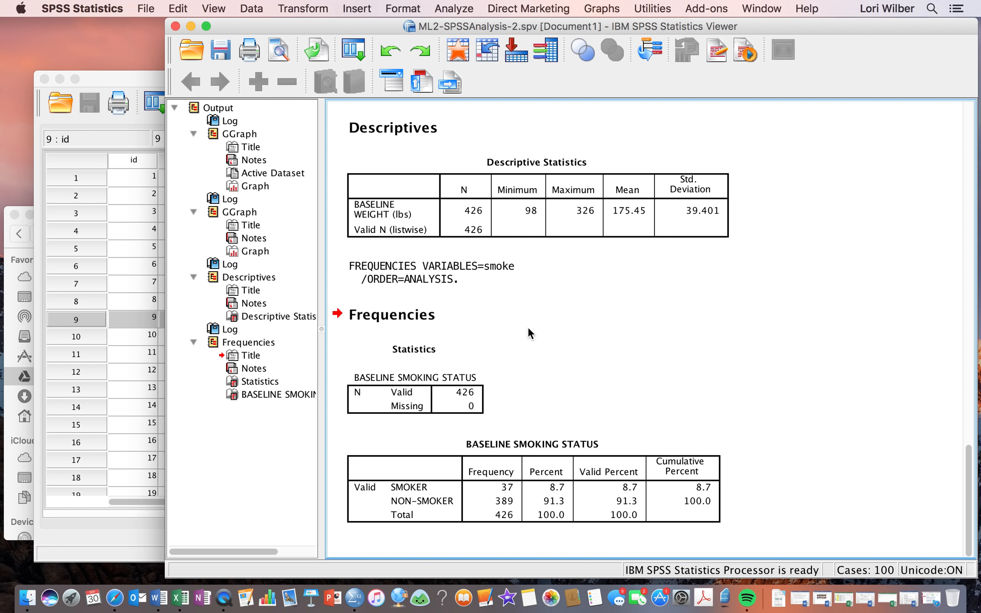
Set up another Frequencies analysis, adding weight and removing smoke from the analysed variables
{"action": "left_click", "coordinate": [450, 10]}
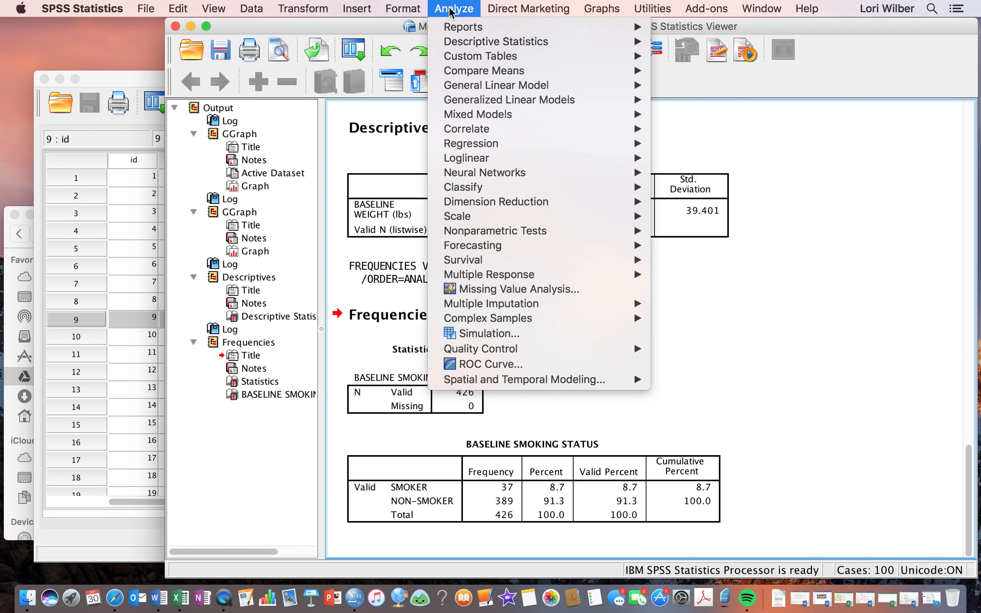
{"action": "mouse_move", "coordinate": [469, 42]}
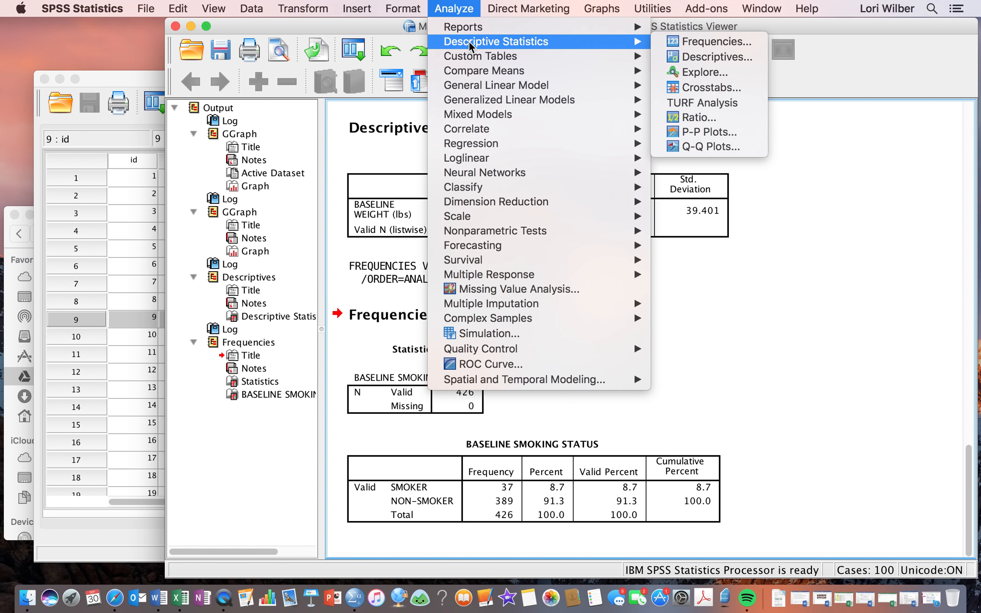
{"action": "left_click", "coordinate": [690, 43]}
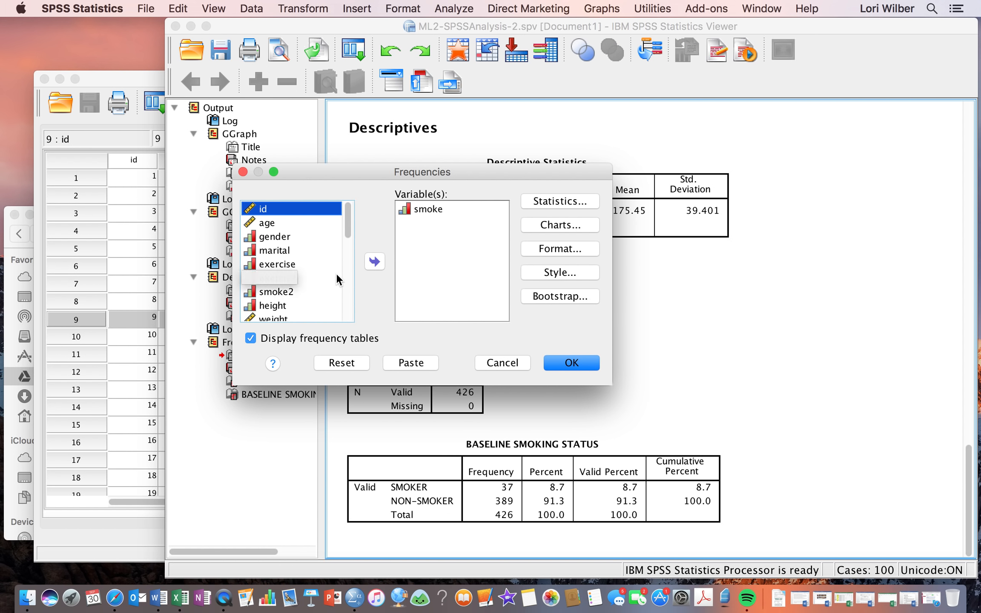
{"action": "left_click_drag", "start_coordinate": [346, 226], "coordinate": [298, 263]}
{"action": "left_click", "coordinate": [274, 262]}
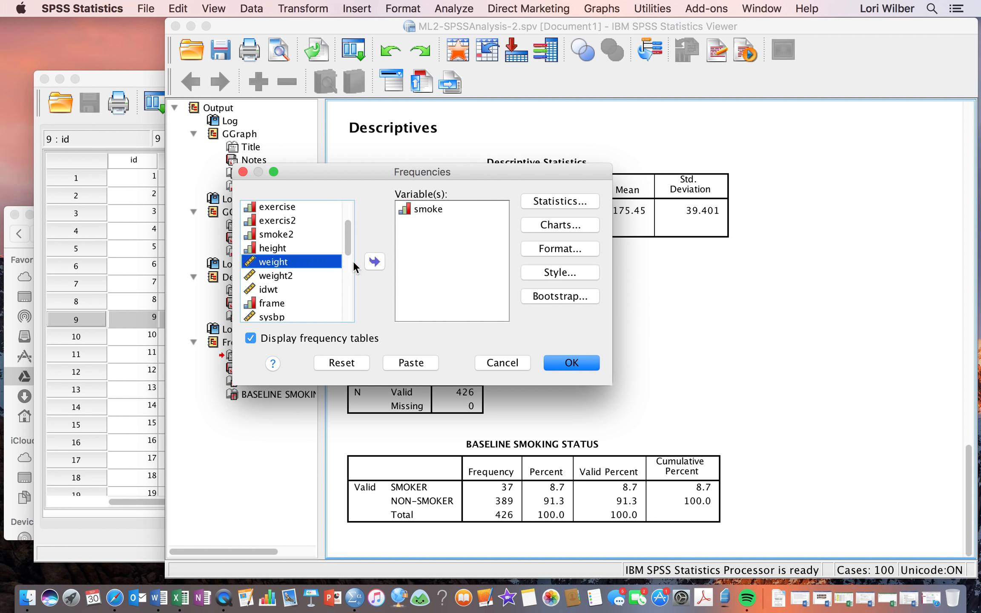
{"action": "left_click", "coordinate": [374, 262]}
{"action": "left_click", "coordinate": [424, 209]}
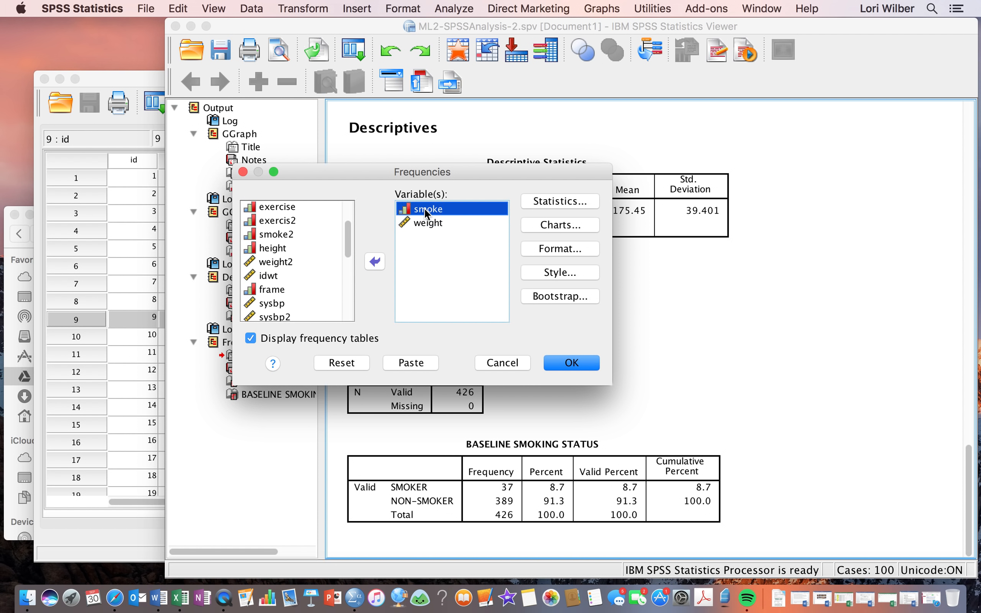
{"action": "left_click", "coordinate": [382, 260]}
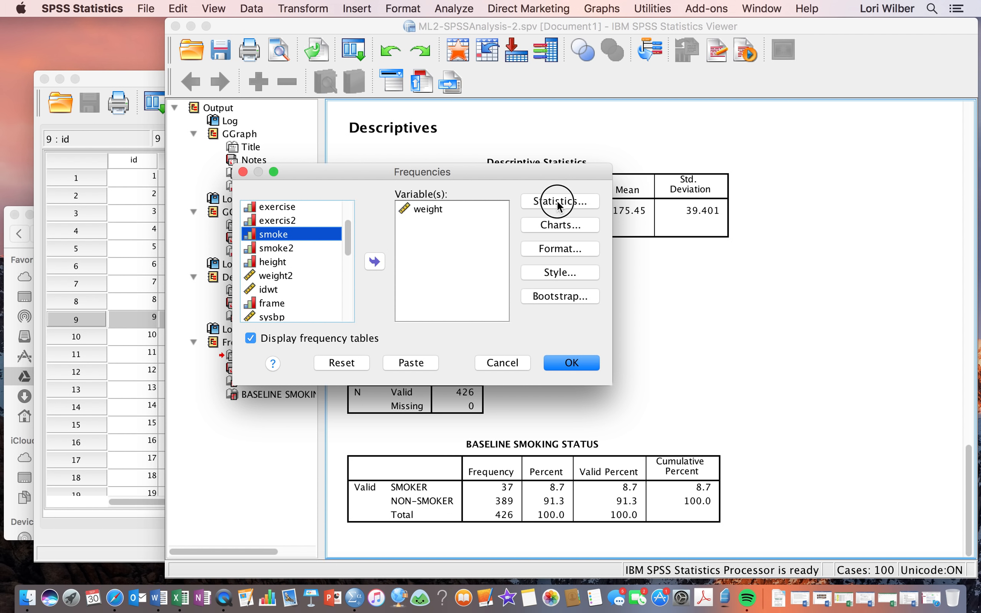
Request the 25, 50 and 75 percentiles in the Frequencies statistics instead of cut points for 4 equal groups
{"action": "left_click", "coordinate": [557, 202]}
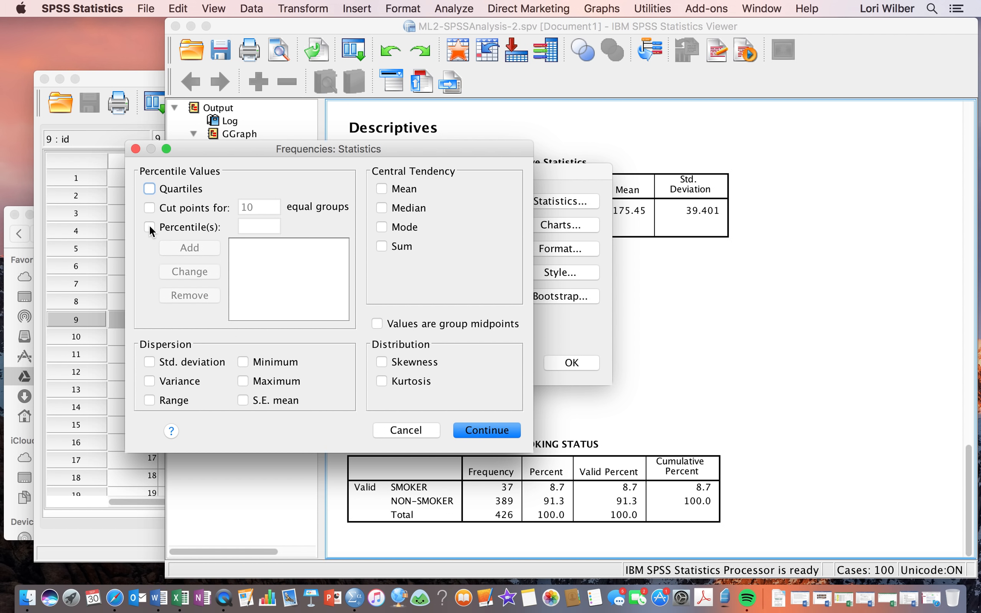
{"action": "left_click", "coordinate": [149, 208]}
{"action": "left_click_drag", "start_coordinate": [251, 208], "coordinate": [233, 206]}
{"action": "left_click", "coordinate": [173, 225]}
{"action": "left_click", "coordinate": [172, 213]}
{"action": "left_click", "coordinate": [249, 228]}
{"action": "type", "text": "25"}
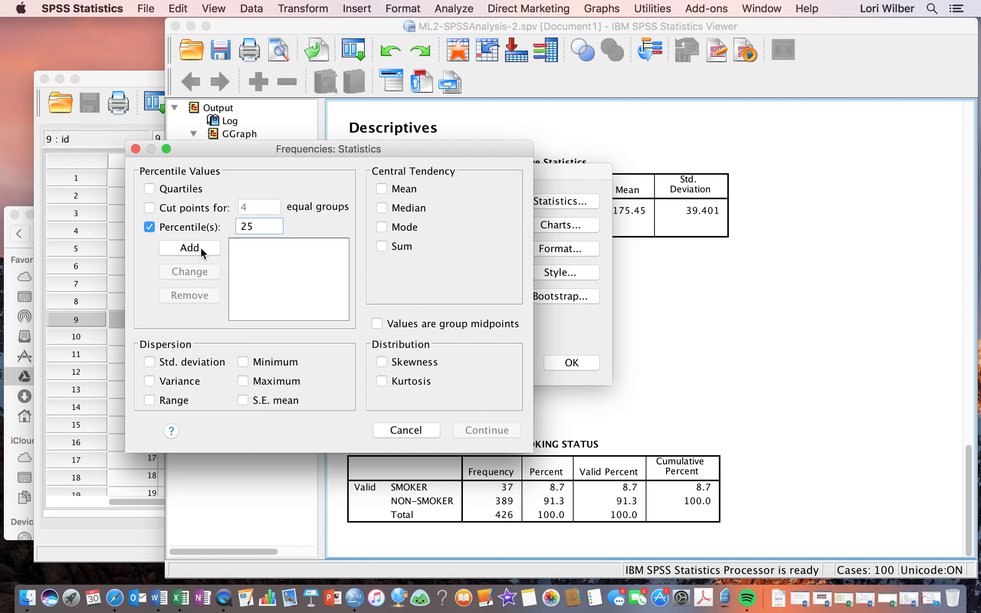
{"action": "left_click", "coordinate": [201, 247]}
{"action": "left_click", "coordinate": [253, 229]}
{"action": "type", "text": "50"}
{"action": "left_click", "coordinate": [205, 247]}
{"action": "left_click", "coordinate": [246, 223]}
{"action": "type", "text": "75"}
{"action": "left_click", "coordinate": [201, 247]}
Include the range among the statistics and run the Frequencies analysis on weight
{"action": "left_click", "coordinate": [150, 400]}
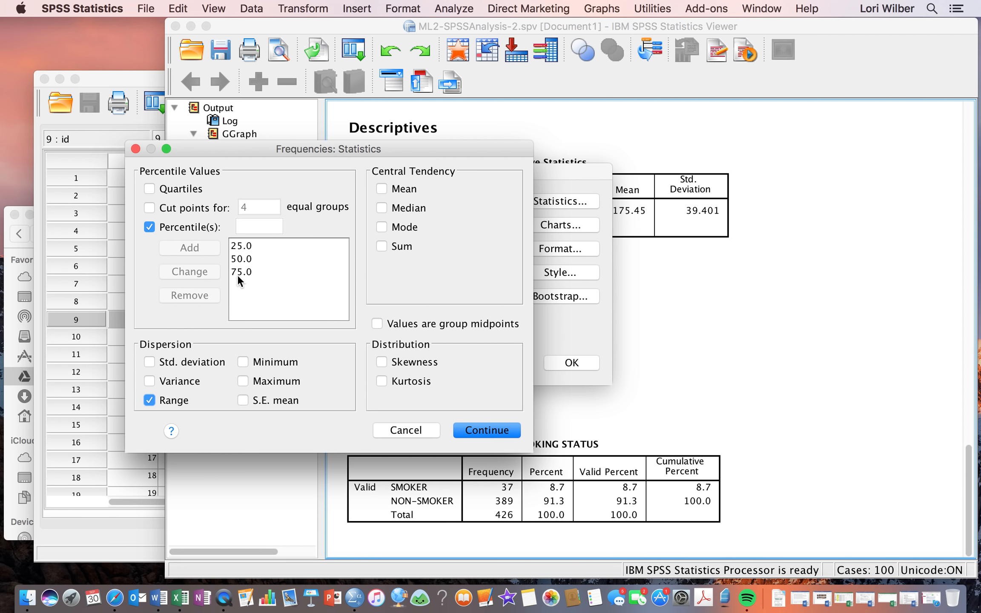
{"action": "left_click", "coordinate": [473, 430]}
{"action": "left_click", "coordinate": [569, 362]}
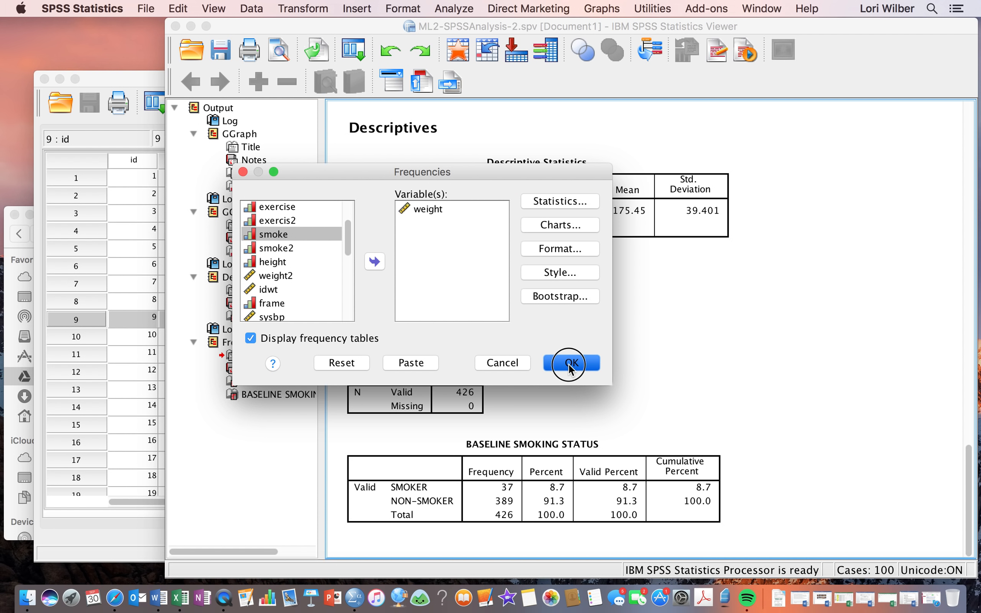
Examine the output for baseline weight, comparing the histogram, the Descriptives table, and the Frequencies statistics with range and percentiles
{"action": "scroll", "coordinate": [569, 363], "scroll_direction": "down", "scroll_amount": 20}
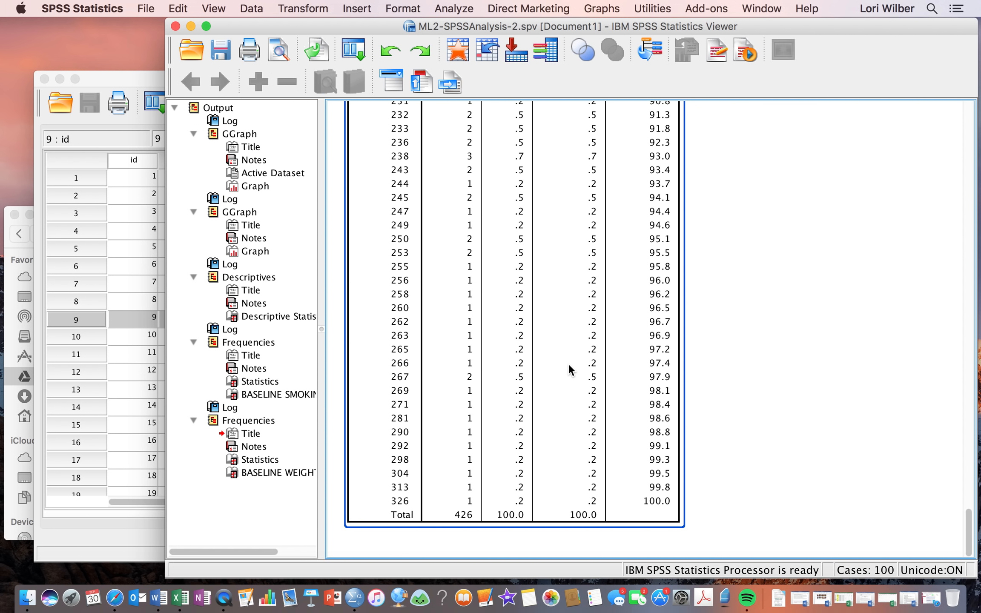
{"action": "left_click", "coordinate": [767, 405]}
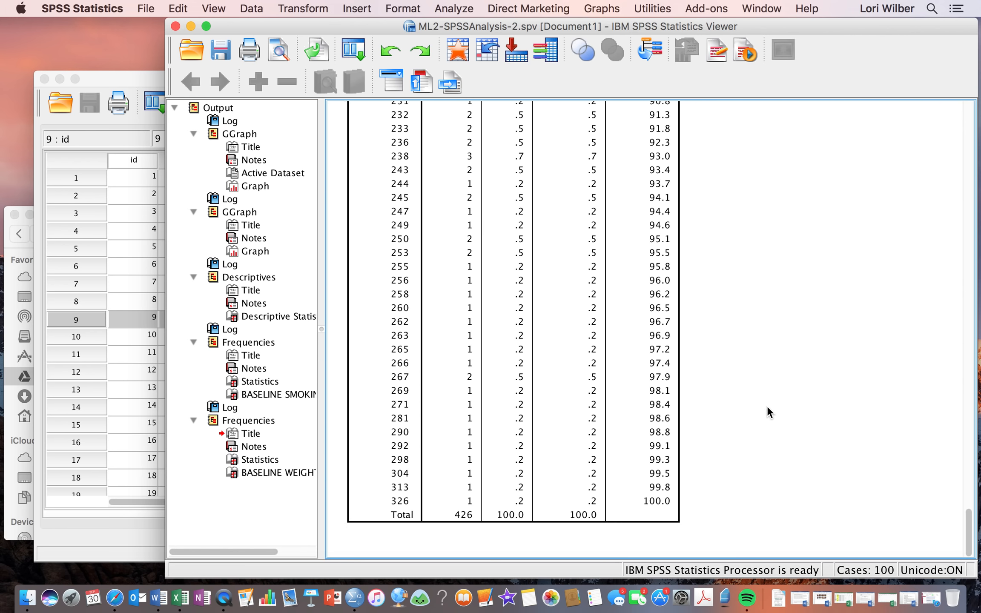
{"action": "scroll", "coordinate": [767, 407], "scroll_direction": "up", "scroll_amount": 20}
{"action": "scroll", "coordinate": [767, 408], "scroll_direction": "up", "scroll_amount": 10}
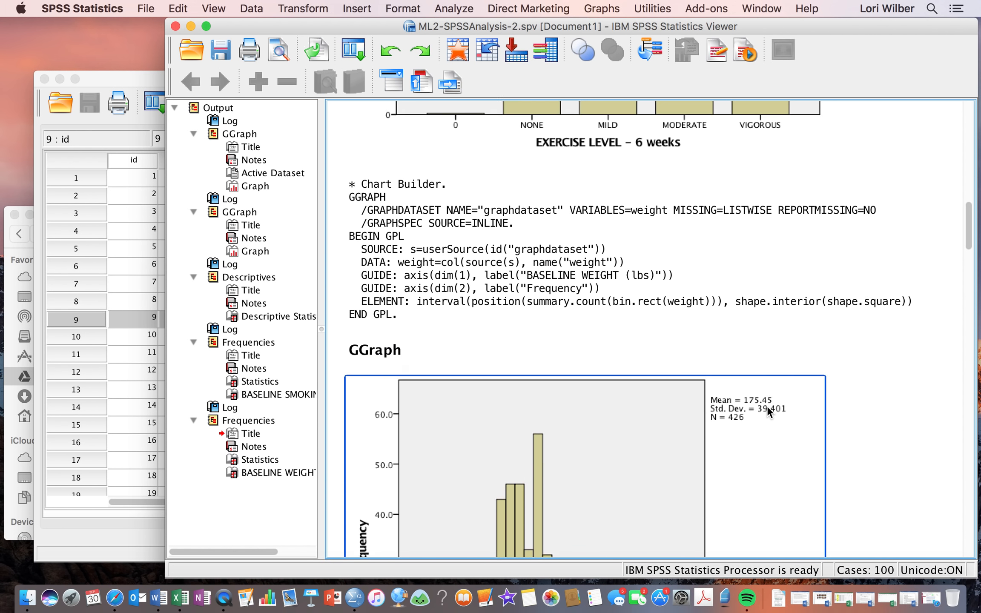
{"action": "scroll", "coordinate": [767, 408], "scroll_direction": "down", "scroll_amount": 6}
{"action": "scroll", "coordinate": [767, 407], "scroll_direction": "down", "scroll_amount": 8}
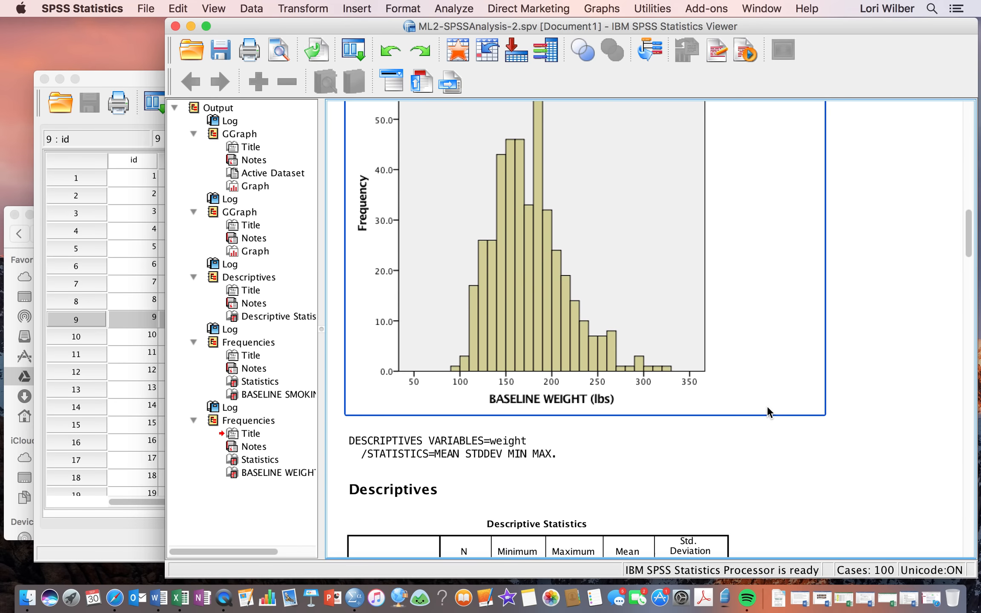
{"action": "scroll", "coordinate": [645, 468], "scroll_direction": "down", "scroll_amount": 10}
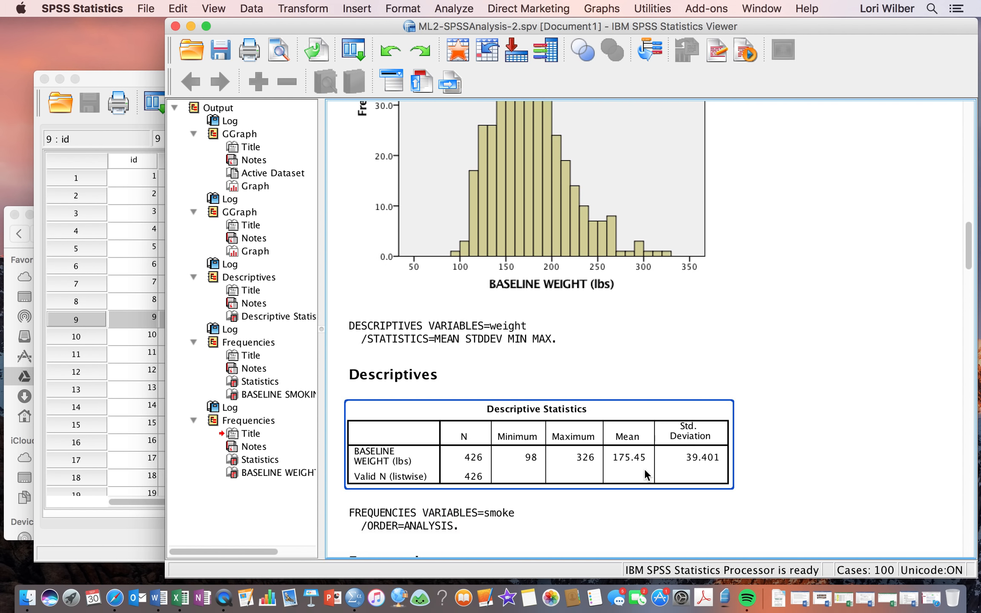
{"action": "scroll", "coordinate": [645, 471], "scroll_direction": "down", "scroll_amount": 10}
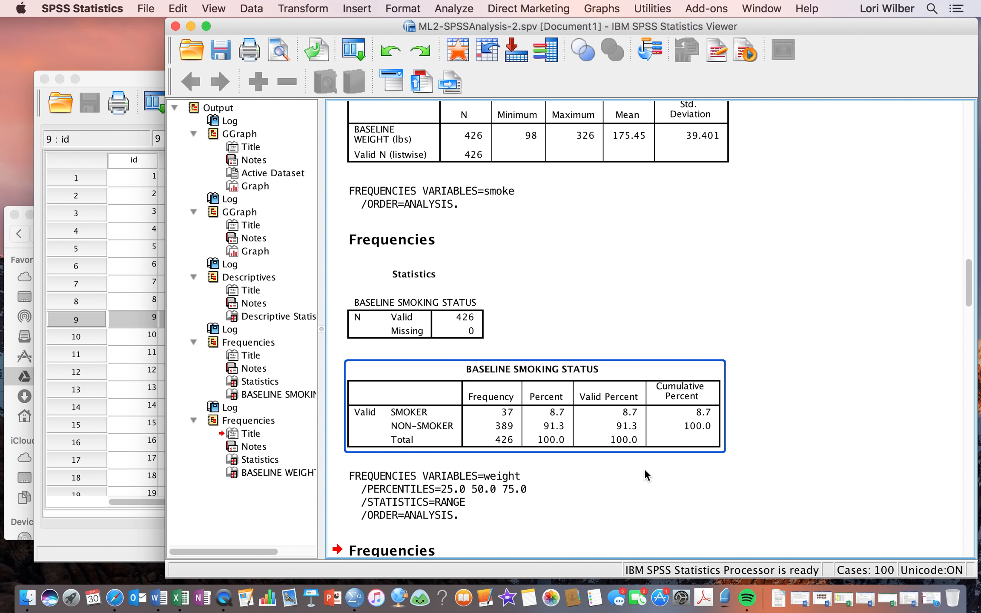
{"action": "scroll", "coordinate": [644, 469], "scroll_direction": "down", "scroll_amount": 3}
{"action": "left_click", "coordinate": [421, 382]}
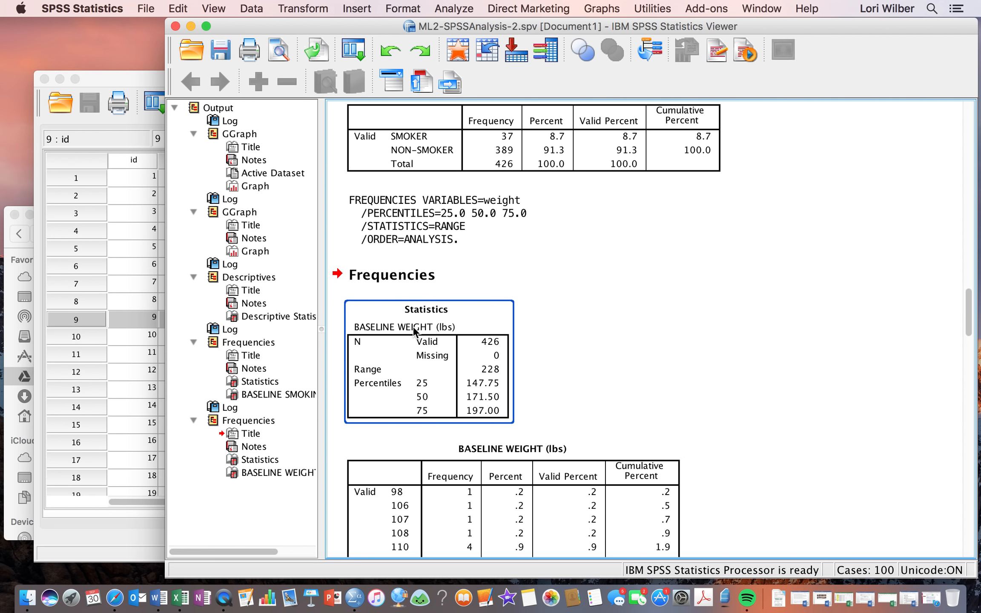
{"action": "left_click", "coordinate": [412, 287]}
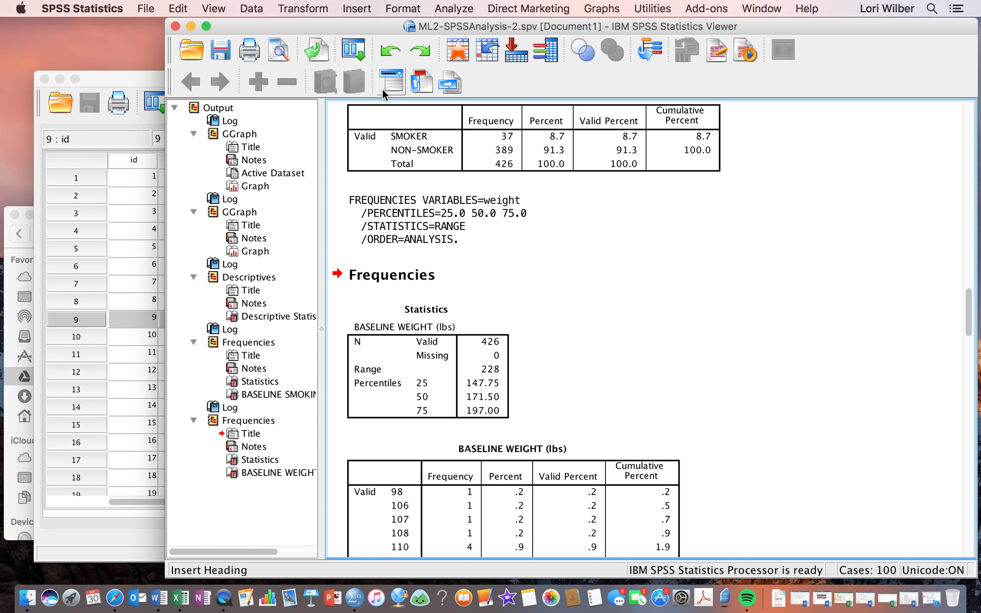
Start computing a new variable named BMI, with weight as the first term of its numeric expression
{"action": "left_click", "coordinate": [310, 9]}
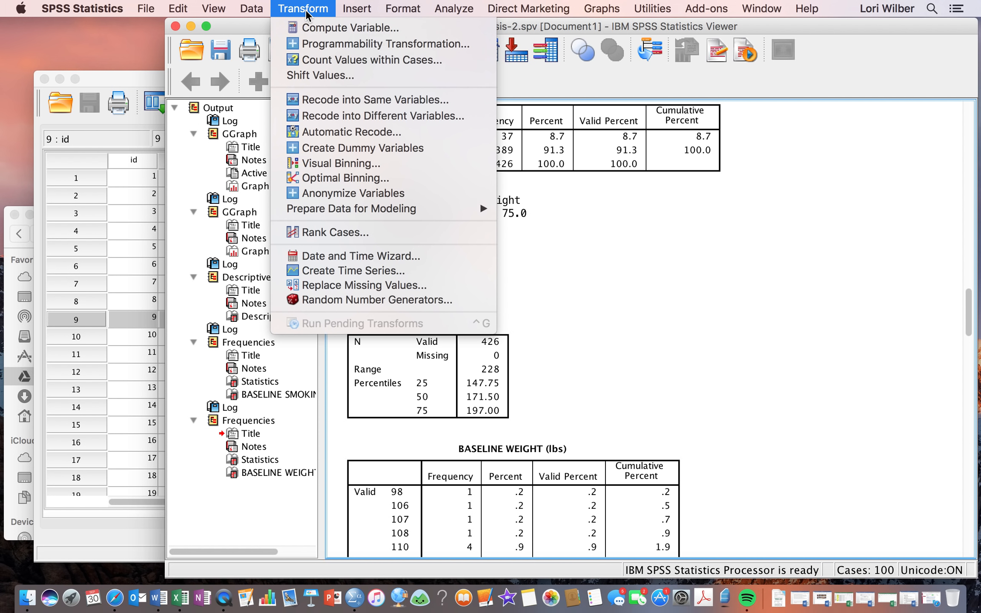
{"action": "left_click", "coordinate": [320, 27]}
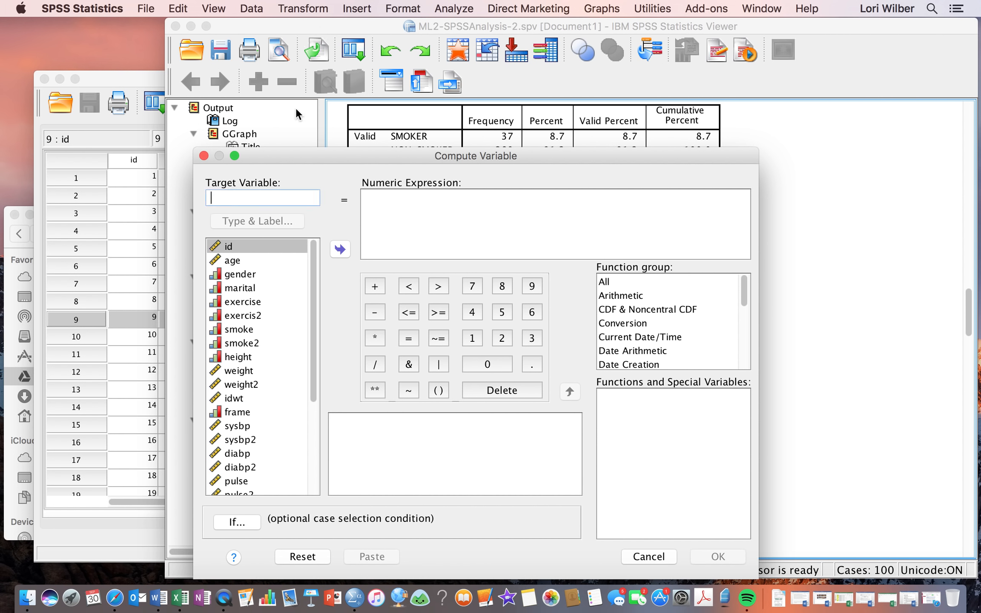
{"action": "left_click", "coordinate": [270, 199]}
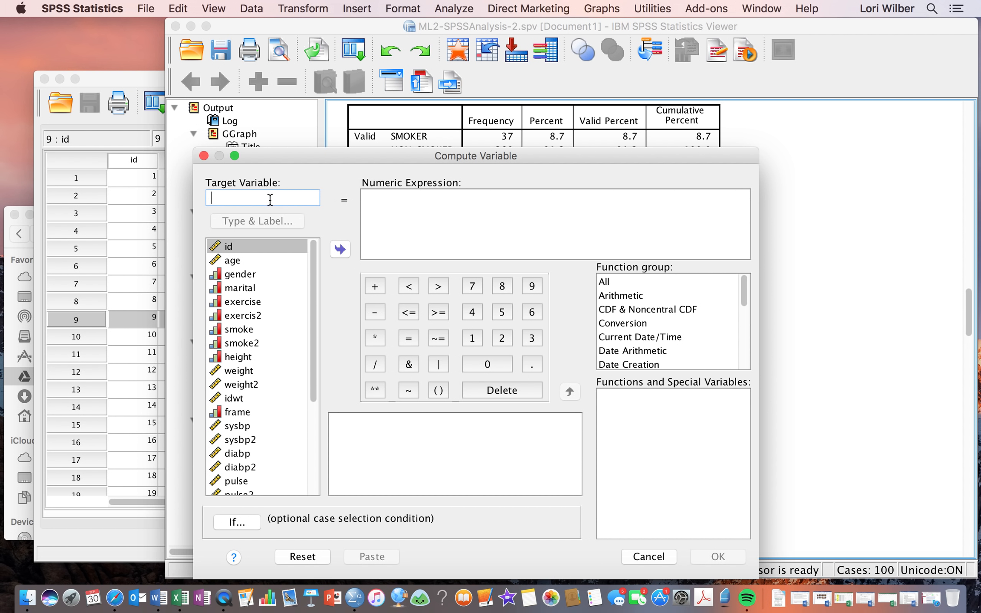
{"action": "type", "text": "BMI"}
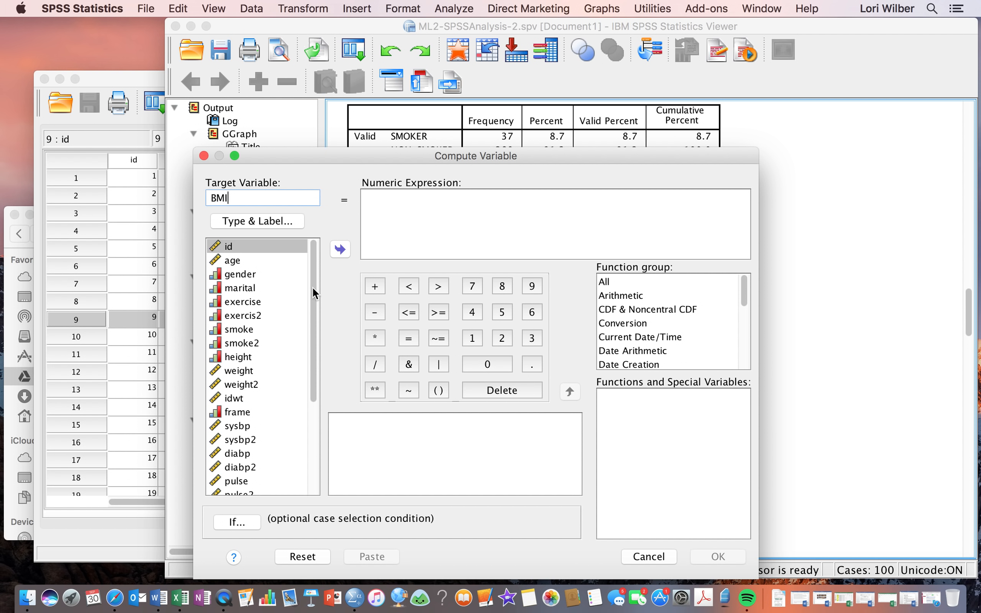
{"action": "left_click", "coordinate": [242, 370]}
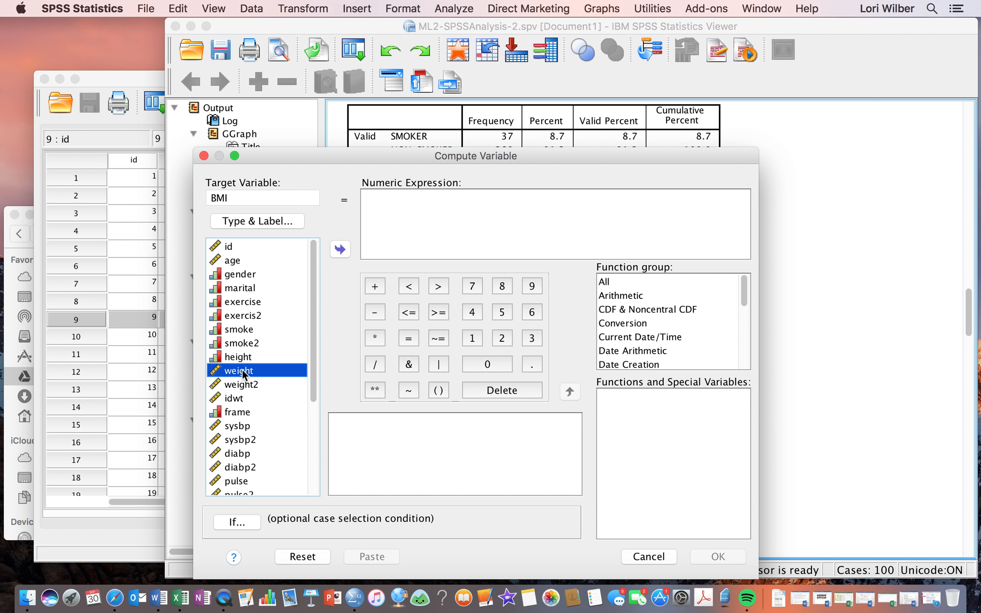
{"action": "left_click", "coordinate": [339, 249]}
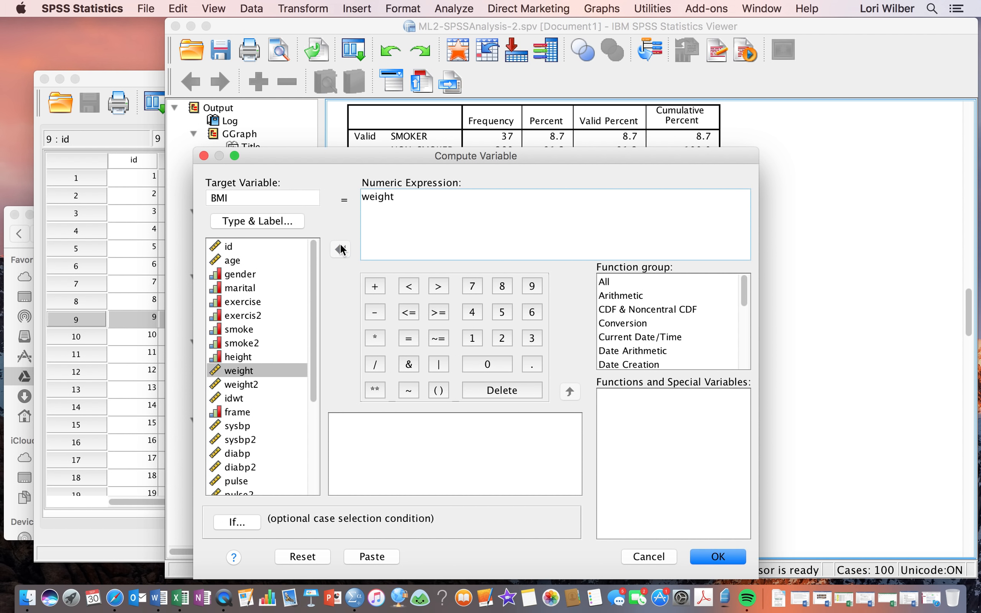
Extend the BMI expression to weight * 703/height ** 2
{"action": "left_click", "coordinate": [375, 336]}
{"action": "type", "text": "703"}
{"action": "type", "text": "/"}
{"action": "left_click", "coordinate": [238, 357]}
{"action": "left_click", "coordinate": [332, 250]}
{"action": "left_click", "coordinate": [375, 389]}
{"action": "type", "text": "2"}
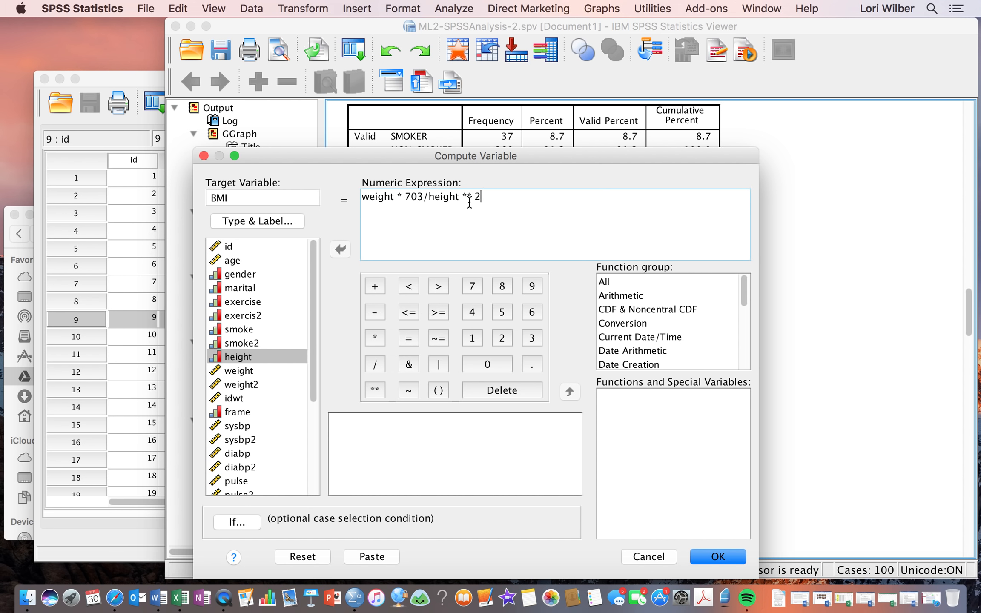
Replace the exponent so the expression reads weight * 703/height * height, and compute BMI
{"action": "key", "text": "BackSpace"}
{"action": "key", "text": "BackSpace"}
{"action": "key", "text": "BackSpace"}
{"action": "key", "text": "BackSpace"}
{"action": "key", "text": "BackSpace"}
{"action": "left_click", "coordinate": [375, 338]}
{"action": "left_click", "coordinate": [247, 358]}
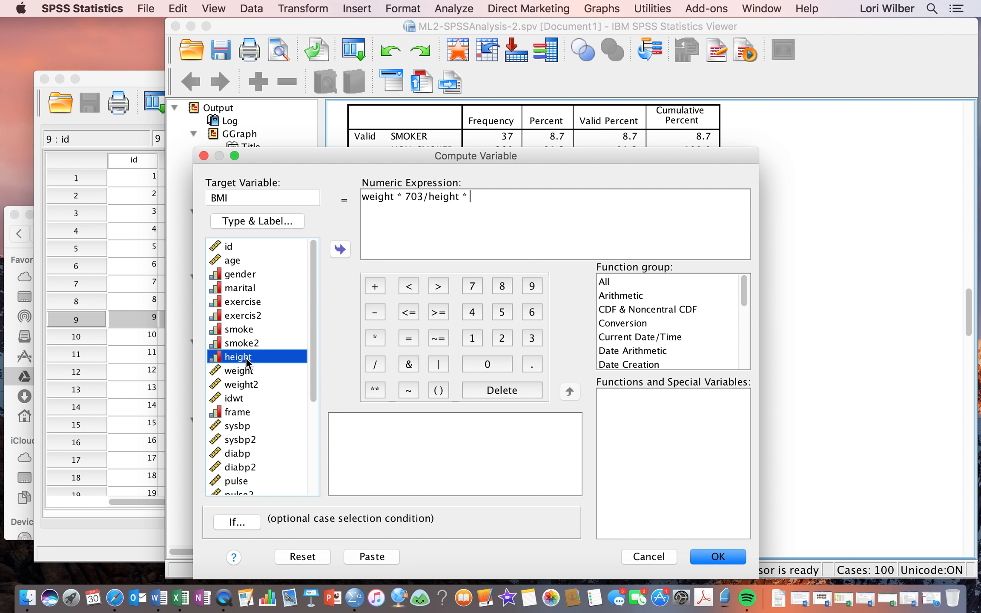
{"action": "left_click", "coordinate": [339, 250]}
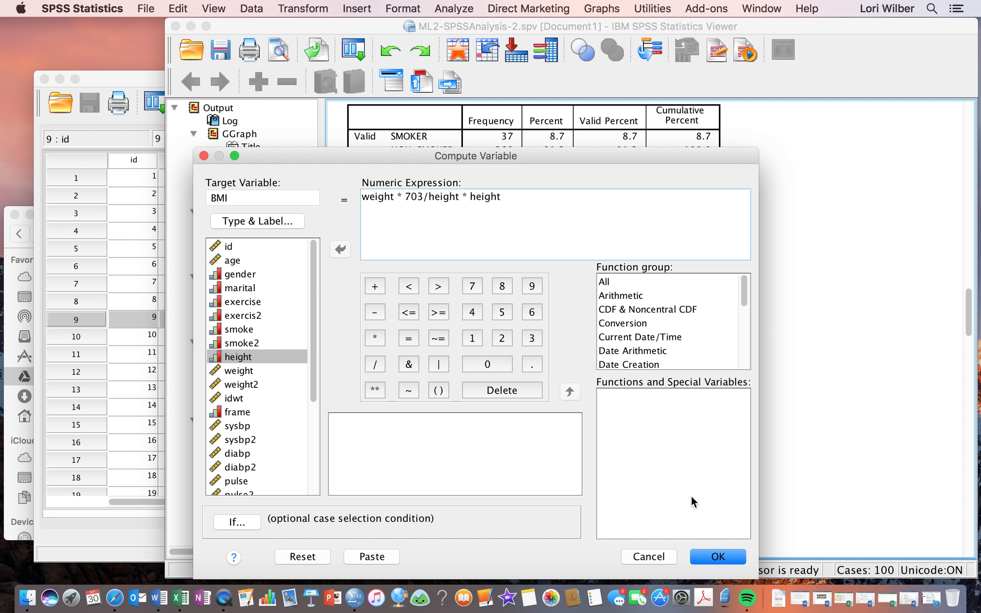
{"action": "left_click", "coordinate": [719, 556]}
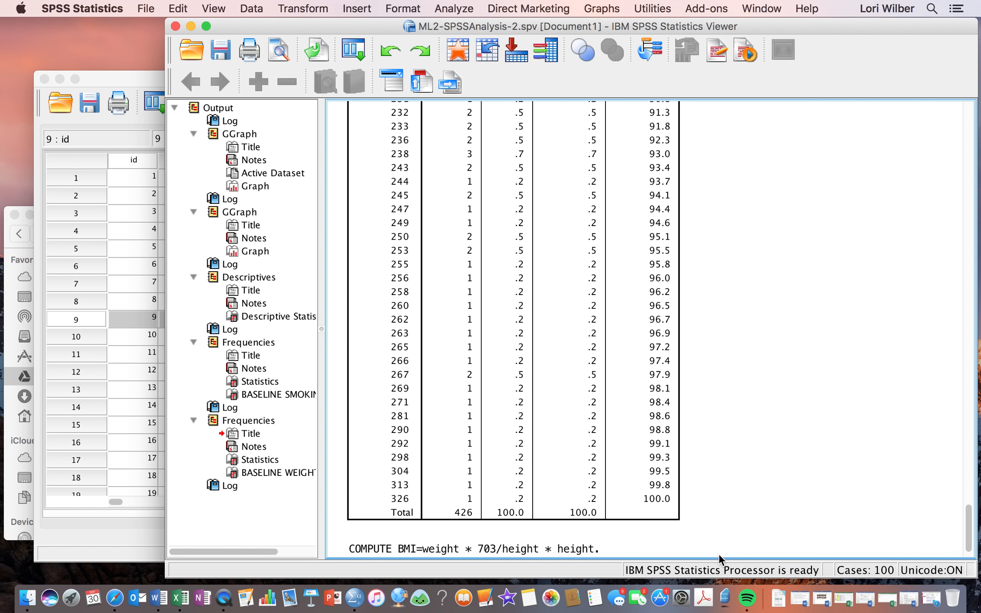
Examine the computed values in the BMI column of the CHIP.sav dataset
{"action": "left_click", "coordinate": [136, 78]}
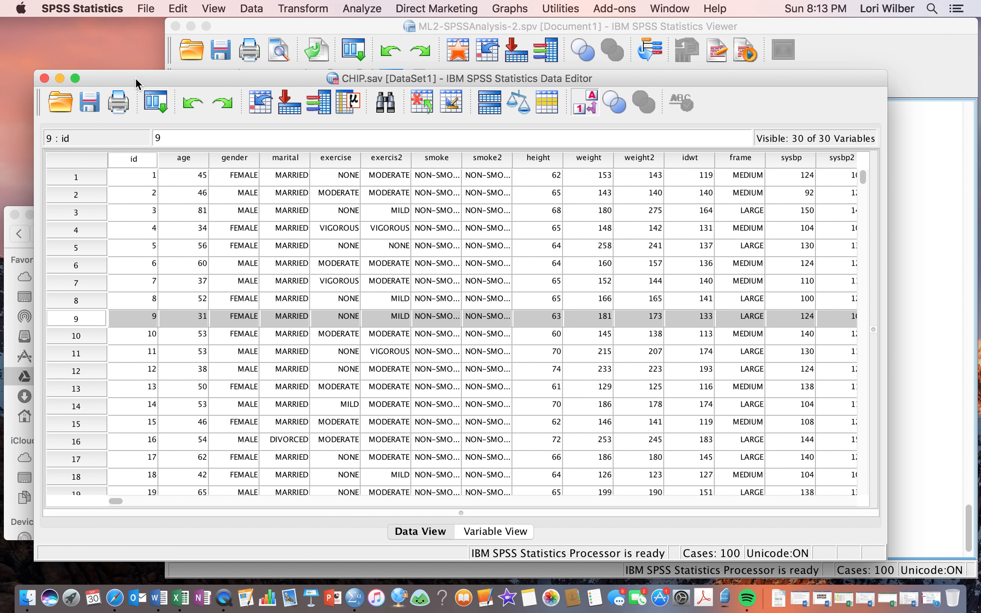
{"action": "scroll", "coordinate": [354, 281], "scroll_direction": "right", "scroll_amount": 10}
{"action": "scroll", "coordinate": [354, 280], "scroll_direction": "right", "scroll_amount": 7}
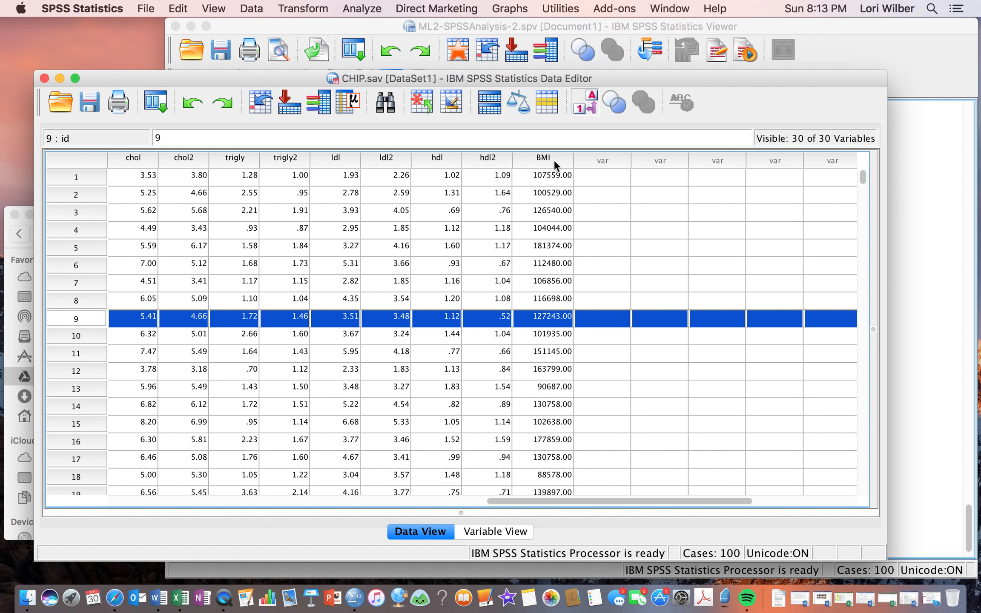
{"action": "left_click", "coordinate": [928, 298]}
{"action": "key", "text": "ctrl+Up"}
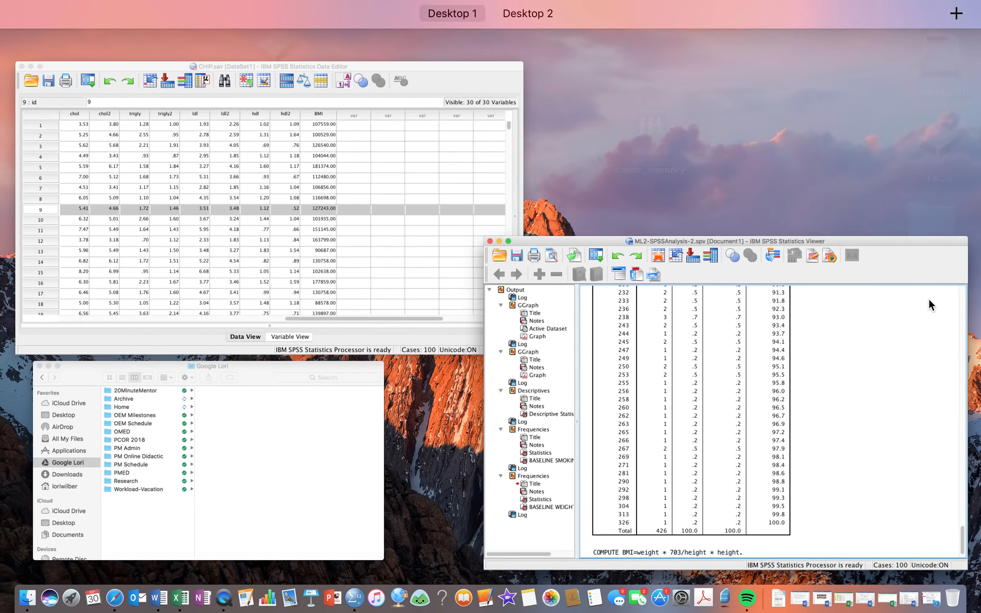
{"action": "left_click", "coordinate": [390, 198]}
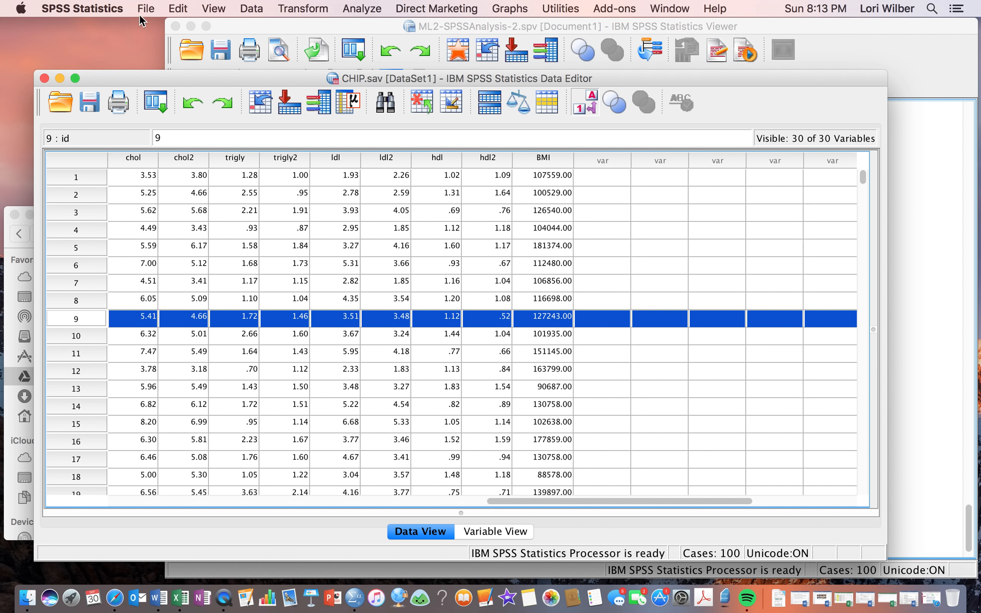
Reopen the BMI computation and remove the trailing multiplication by height from its expression
{"action": "left_click", "coordinate": [309, 9]}
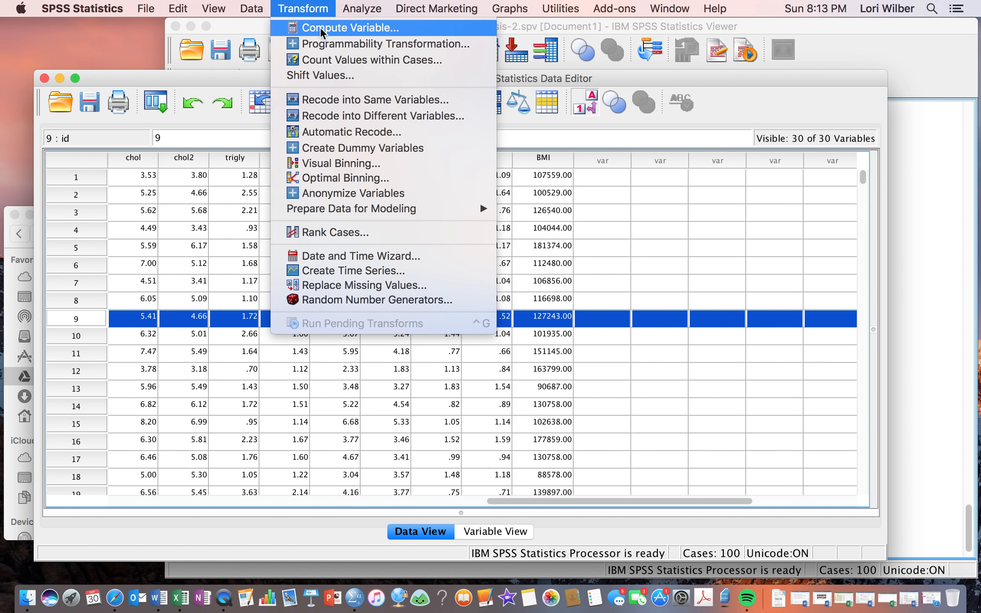
{"action": "left_click", "coordinate": [321, 27]}
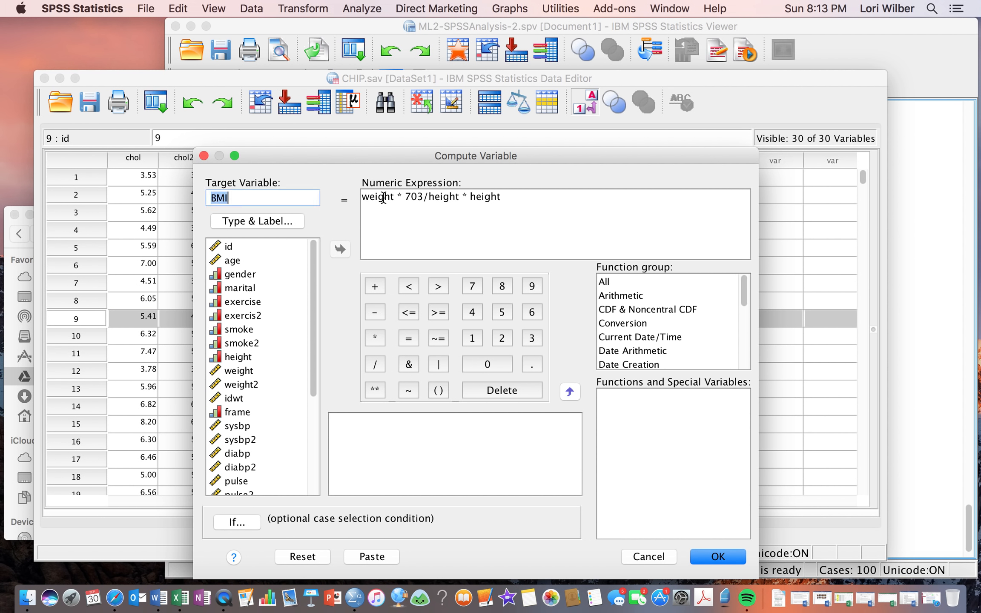
{"action": "left_click", "coordinate": [503, 197]}
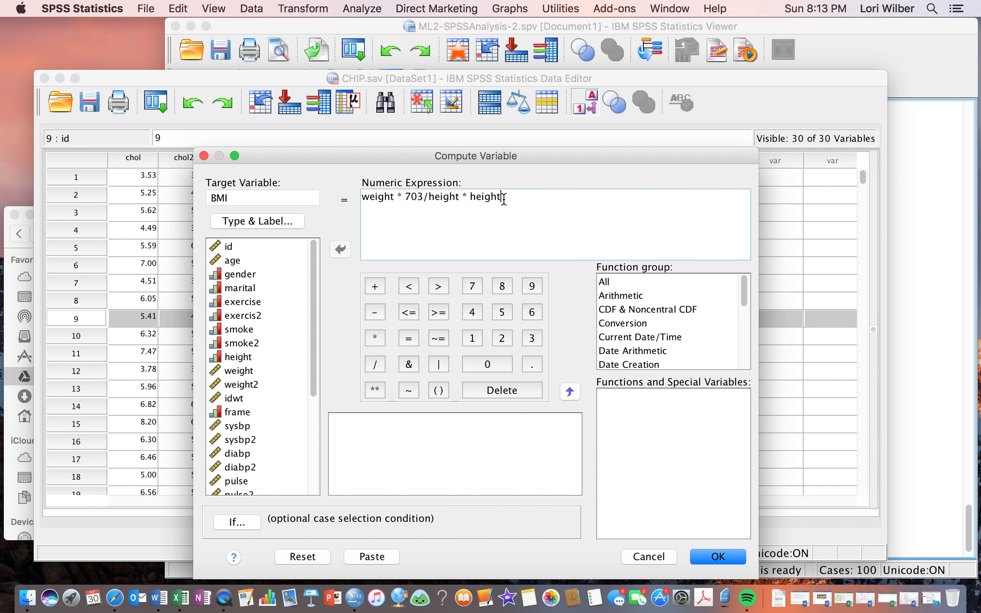
{"action": "key", "text": "BackSpace"}
{"action": "key", "text": "BackSpace"}
{"action": "key", "text": "BackSpace"}
{"action": "key", "text": "BackSpace"}
{"action": "key", "text": "BackSpace"}
{"action": "key", "text": "BackSpace"}
{"action": "key", "text": "BackSpace"}
{"action": "key", "text": "BackSpace"}
{"action": "key", "text": "BackSpace"}
Complete the expression as weight * 703/(height*height), recompute the existing BMI variable, and return to the dataset to check its values
{"action": "left_click", "coordinate": [429, 195]}
{"action": "type", "text": "("}
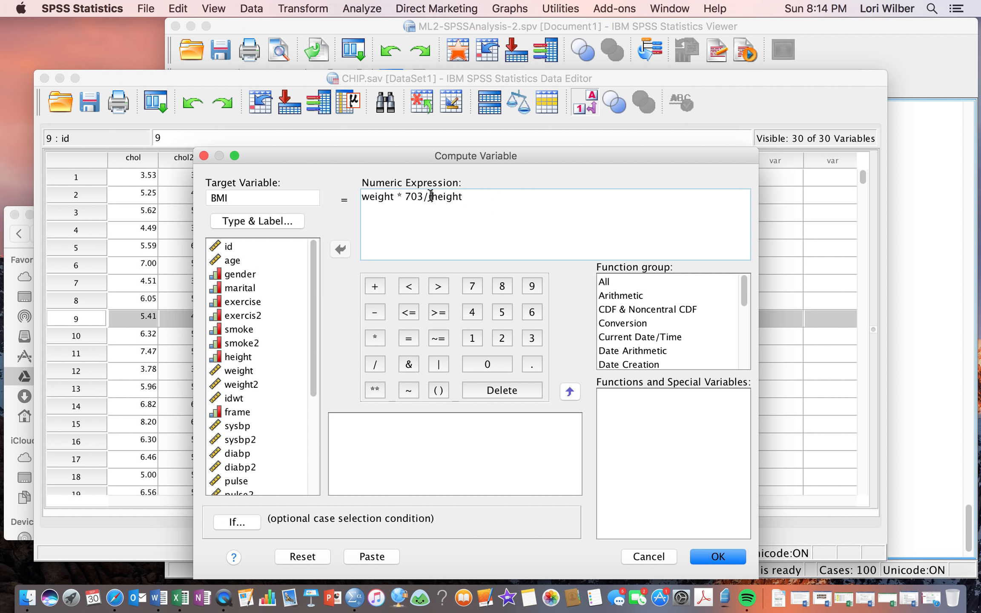
{"action": "left_click", "coordinate": [465, 197]}
{"action": "type", "text": "*"}
{"action": "left_click", "coordinate": [247, 358]}
{"action": "left_click", "coordinate": [340, 249]}
{"action": "type", "text": ")"}
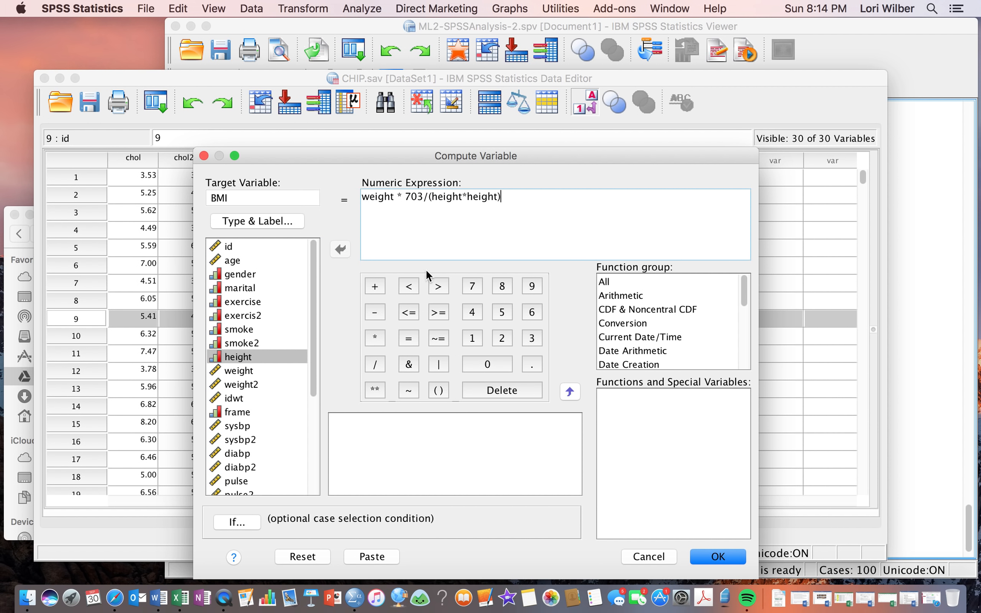
{"action": "left_click", "coordinate": [714, 564]}
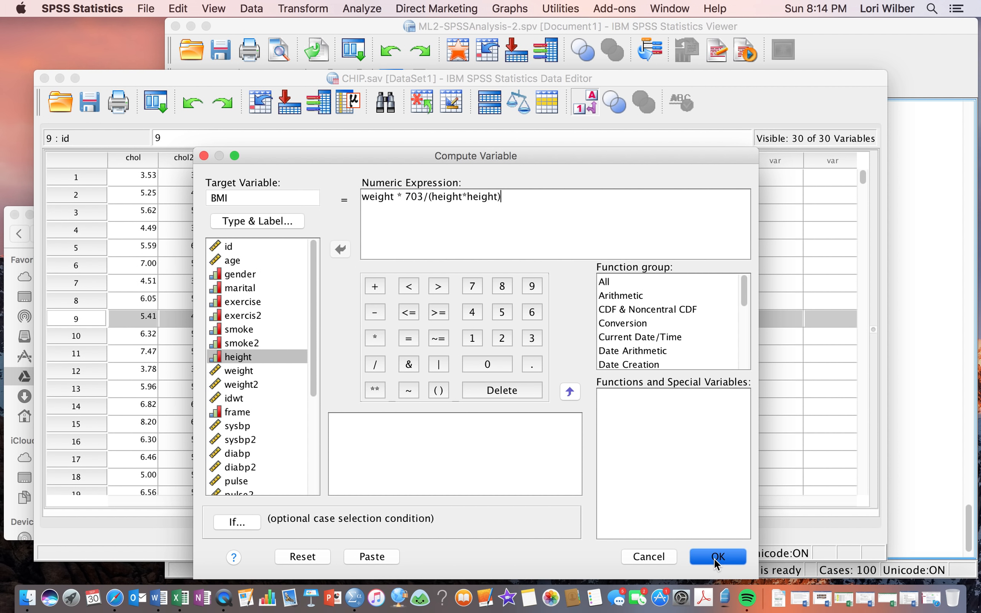
{"action": "left_click", "coordinate": [558, 349]}
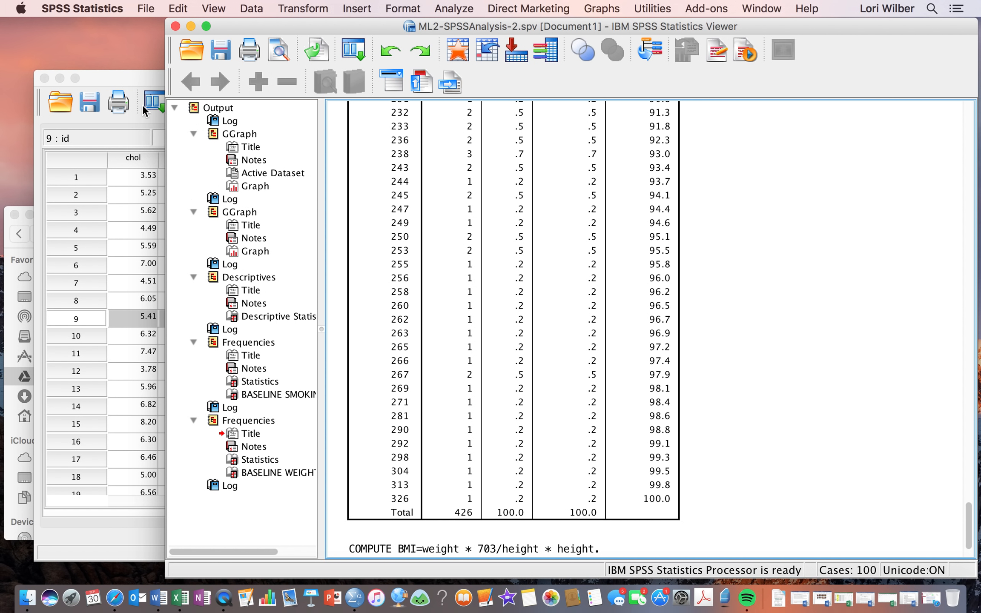
{"action": "left_click", "coordinate": [144, 76]}
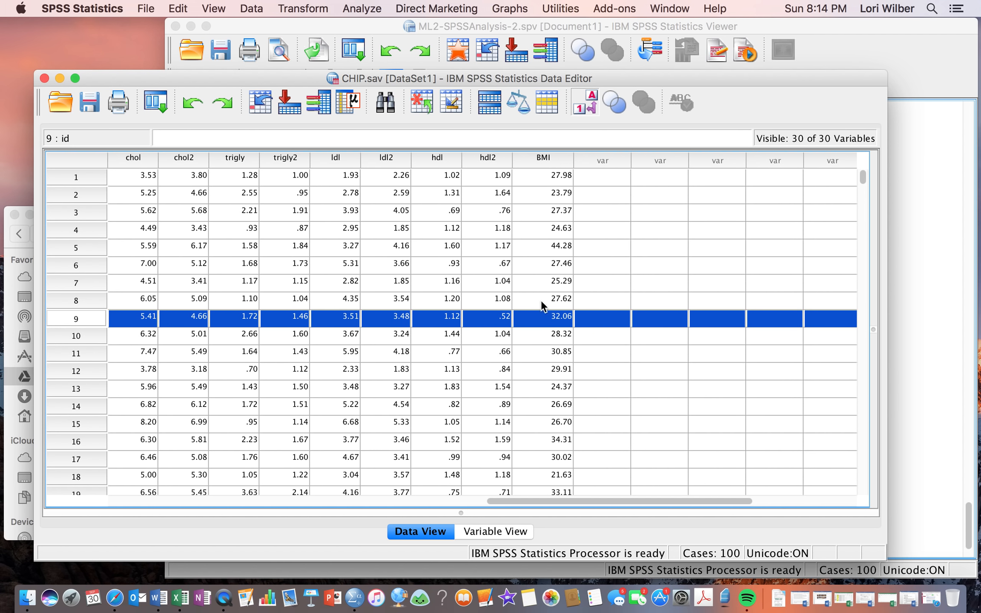
{"action": "left_click", "coordinate": [576, 172]}
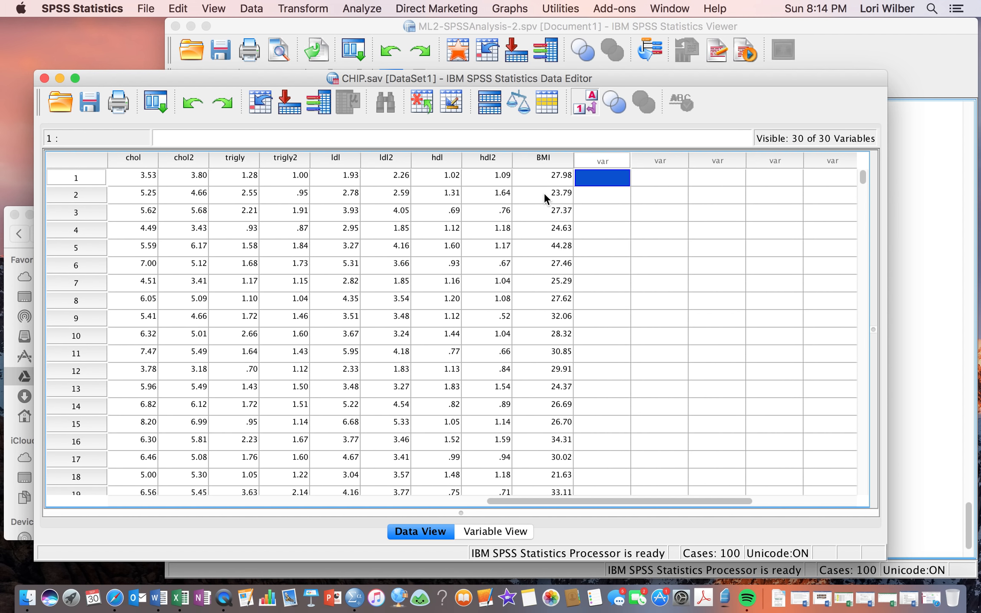
Split the file by gender, organizing output by groups and sorting by the grouping variable, and check the syntax log
{"action": "left_click", "coordinate": [255, 10]}
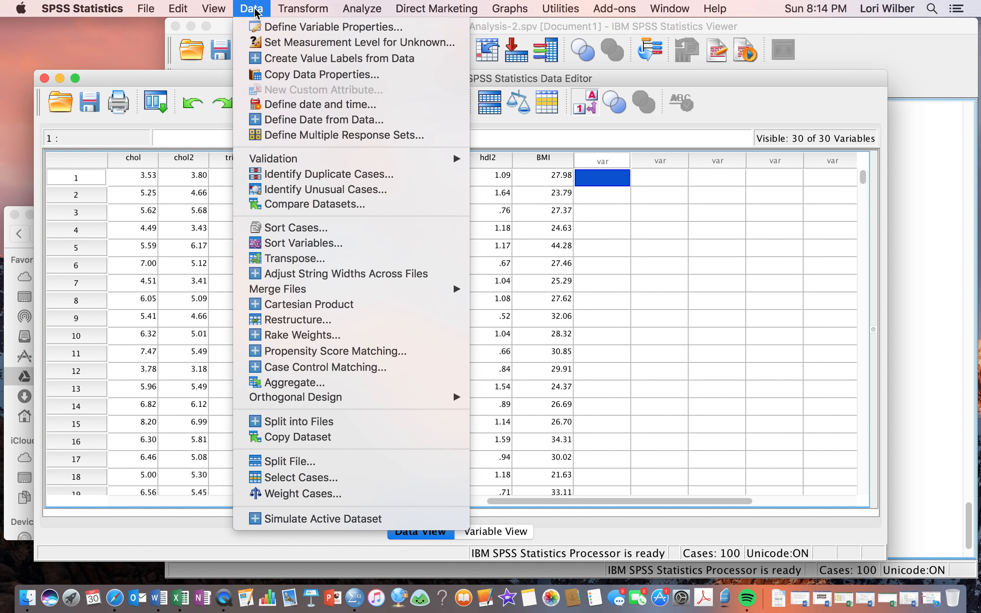
{"action": "left_click", "coordinate": [300, 462]}
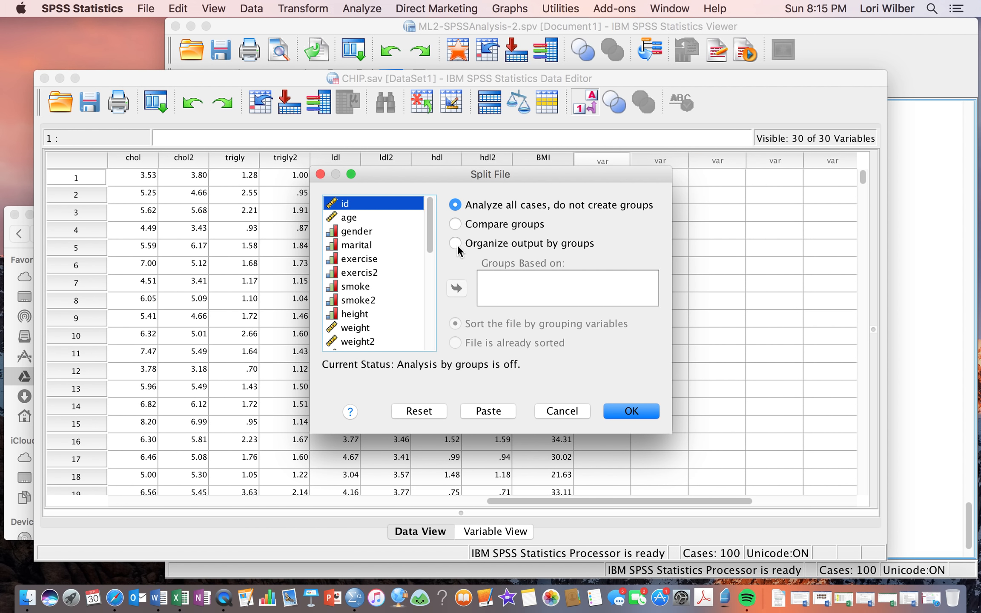
{"action": "left_click", "coordinate": [456, 244]}
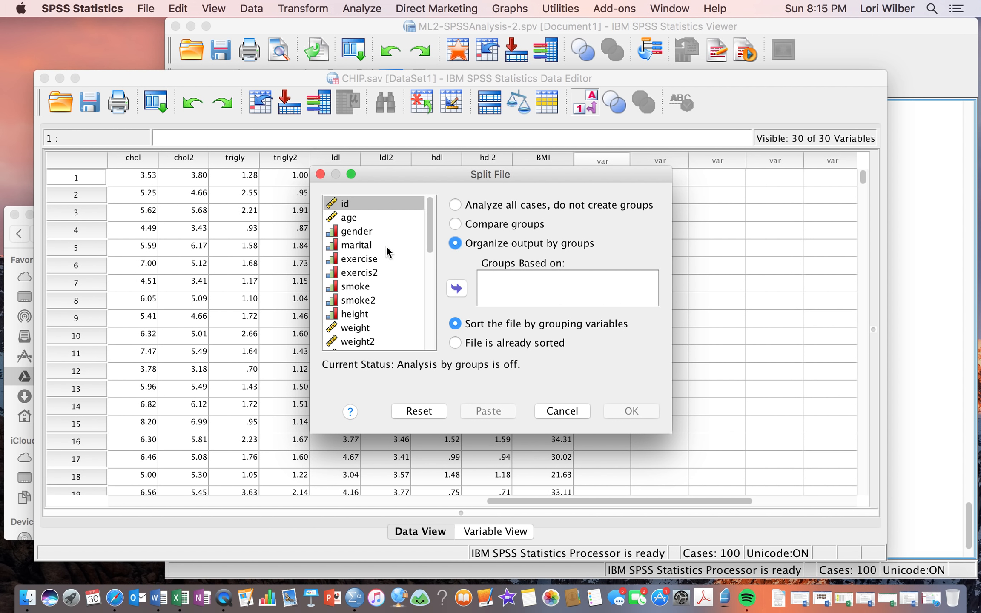
{"action": "left_click", "coordinate": [365, 232]}
{"action": "left_click", "coordinate": [456, 288]}
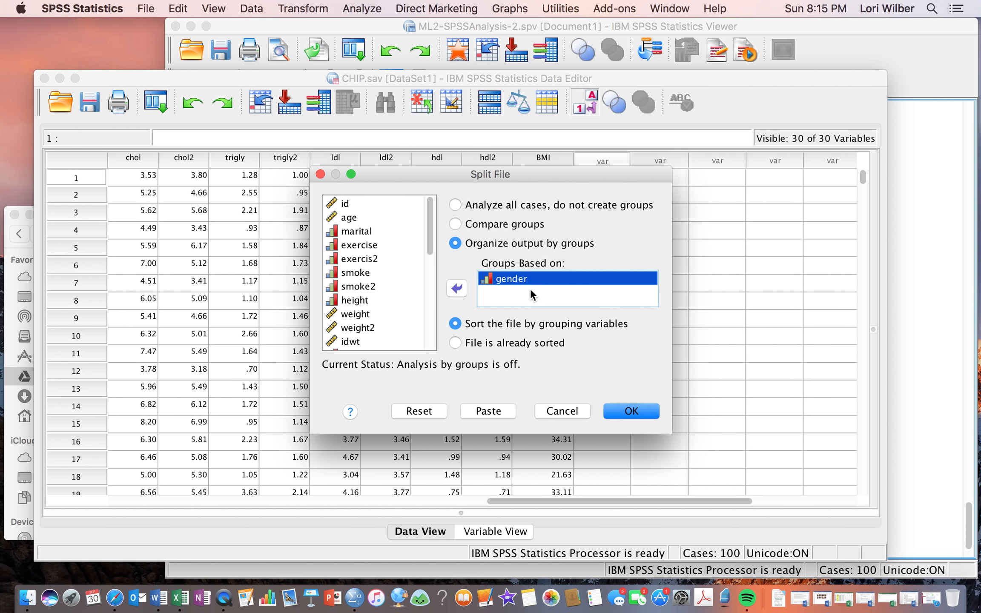
{"action": "left_click", "coordinate": [638, 411]}
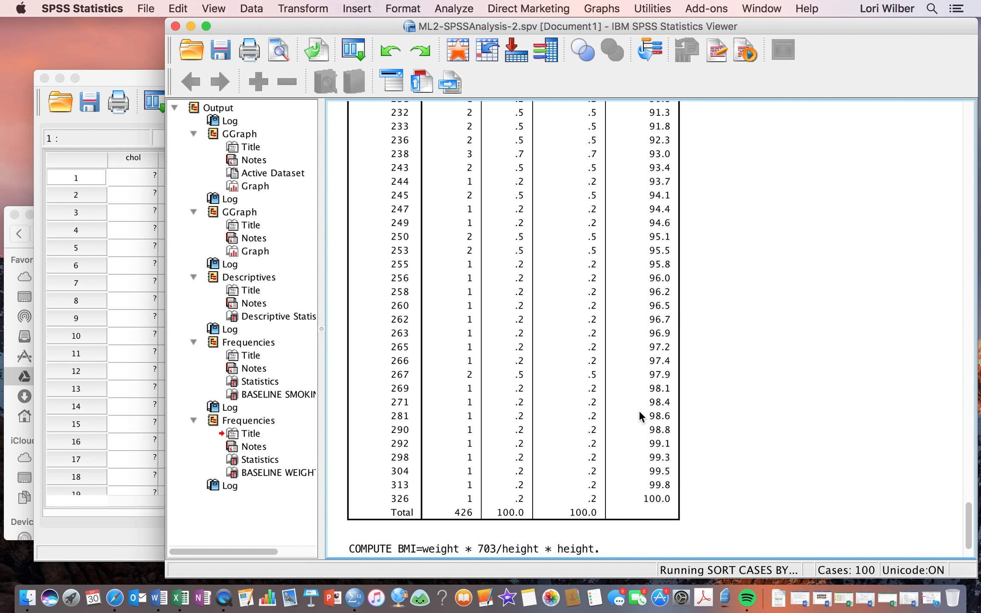
{"action": "scroll", "coordinate": [639, 410], "scroll_direction": "down", "scroll_amount": 5}
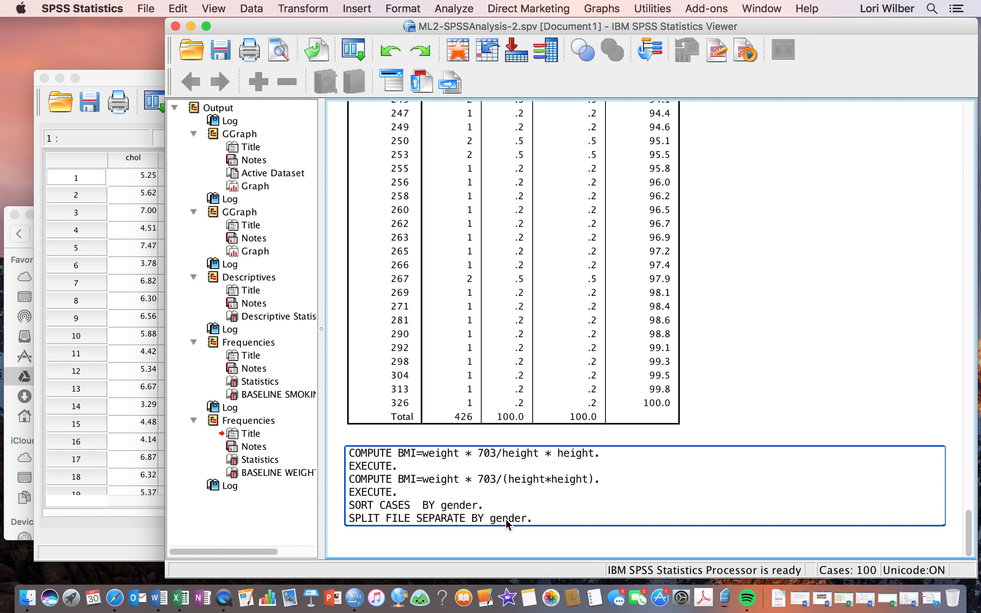
{"action": "left_click", "coordinate": [519, 218]}
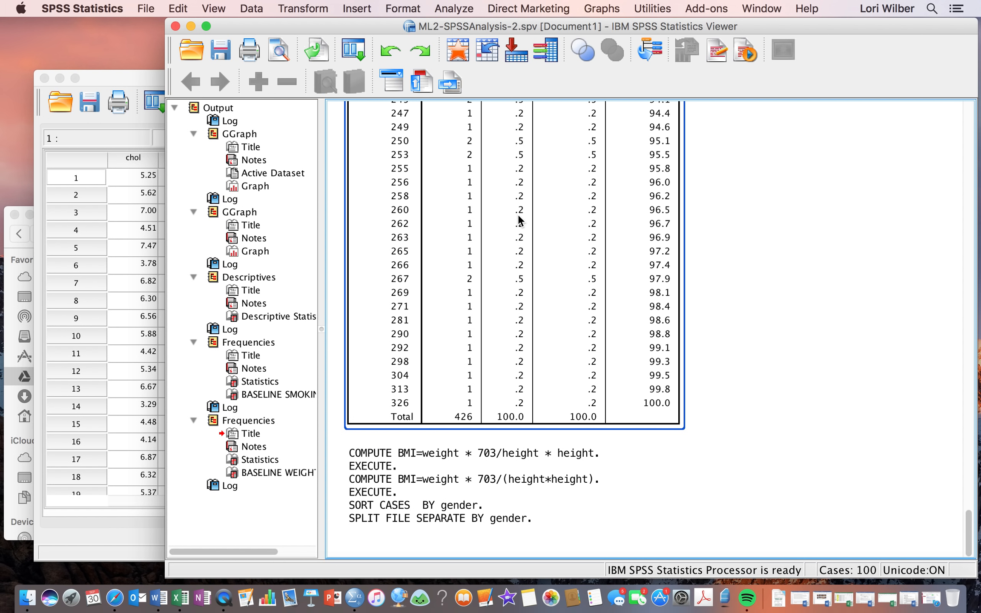
Create a simple histogram of age with Chart Builder
{"action": "left_click", "coordinate": [604, 8]}
{"action": "left_click", "coordinate": [630, 28]}
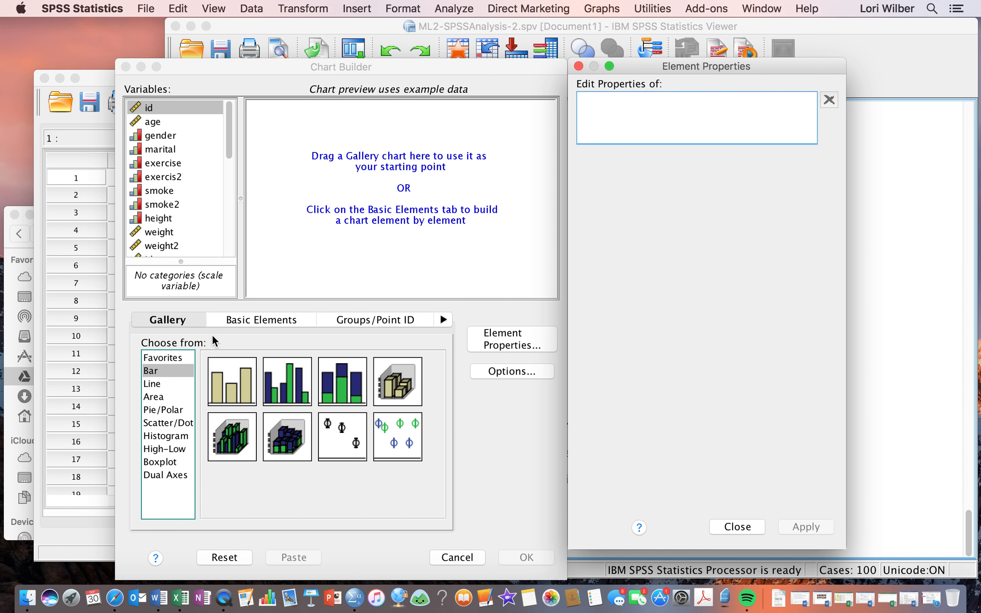
{"action": "left_click", "coordinate": [170, 436]}
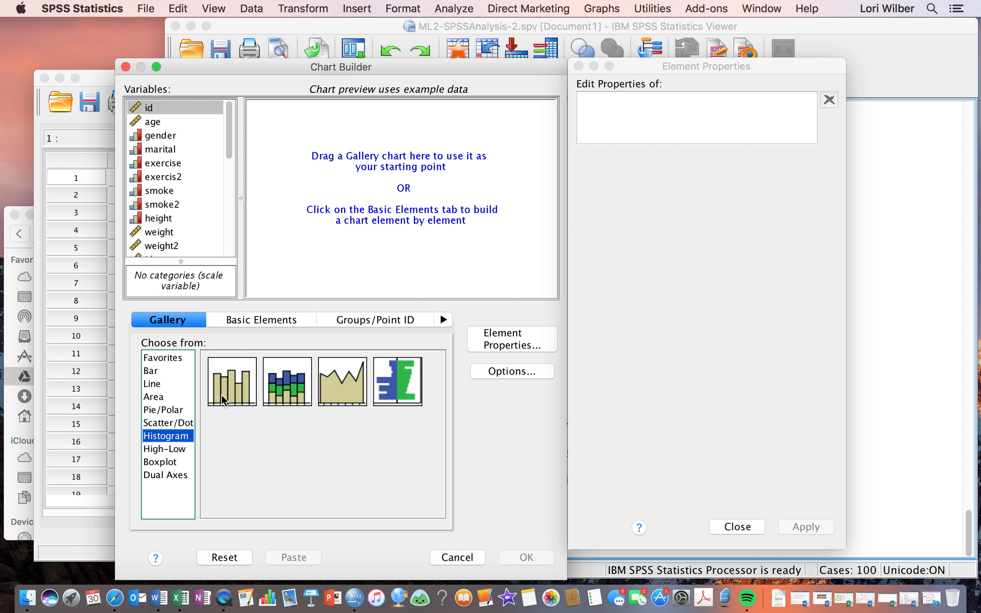
{"action": "left_click_drag", "start_coordinate": [236, 388], "coordinate": [354, 219]}
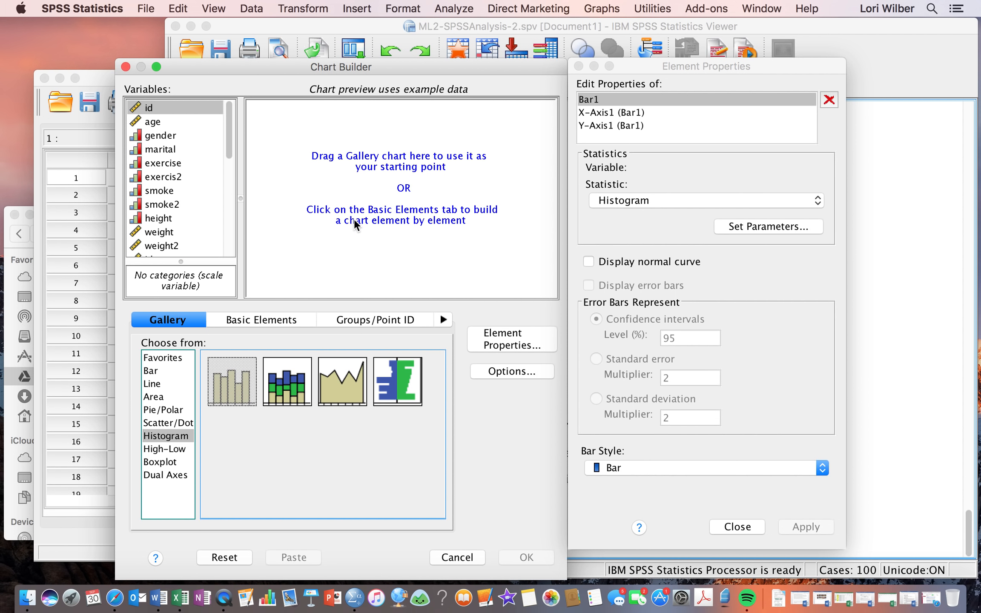
{"action": "left_click_drag", "start_coordinate": [155, 122], "coordinate": [373, 270]}
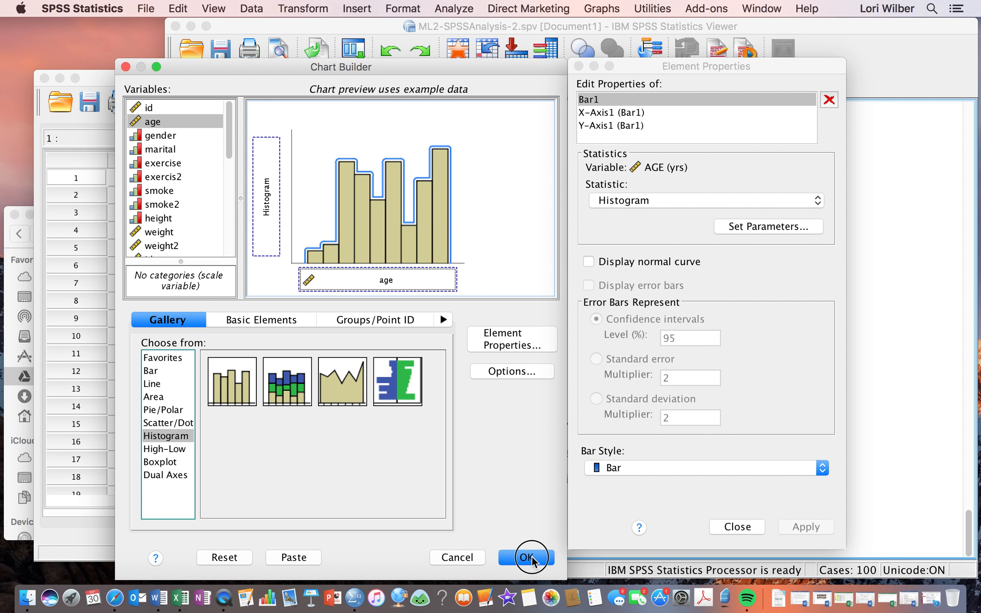
{"action": "left_click", "coordinate": [527, 556]}
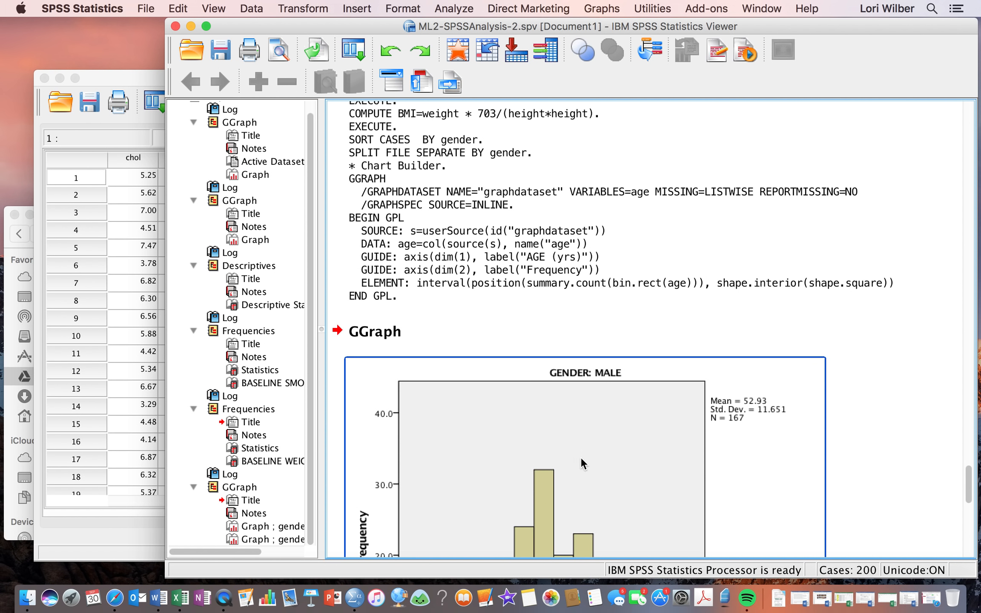
Compare the shape and summary statistics of the male and female age histograms in the output
{"action": "scroll", "coordinate": [596, 440], "scroll_direction": "down", "scroll_amount": 10}
{"action": "scroll", "coordinate": [596, 441], "scroll_direction": "down", "scroll_amount": 4}
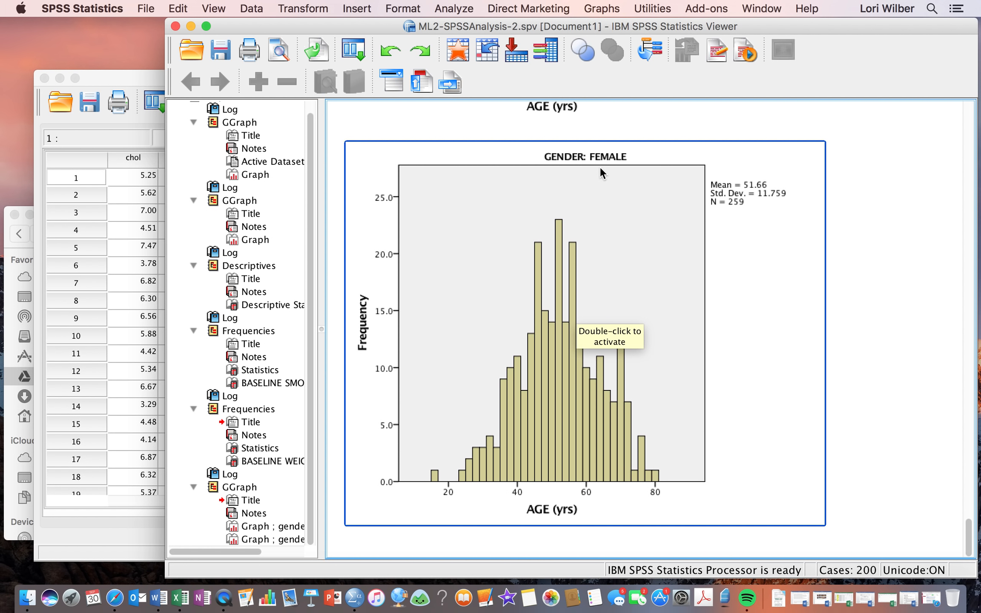
{"action": "scroll", "coordinate": [599, 254], "scroll_direction": "up", "scroll_amount": 3}
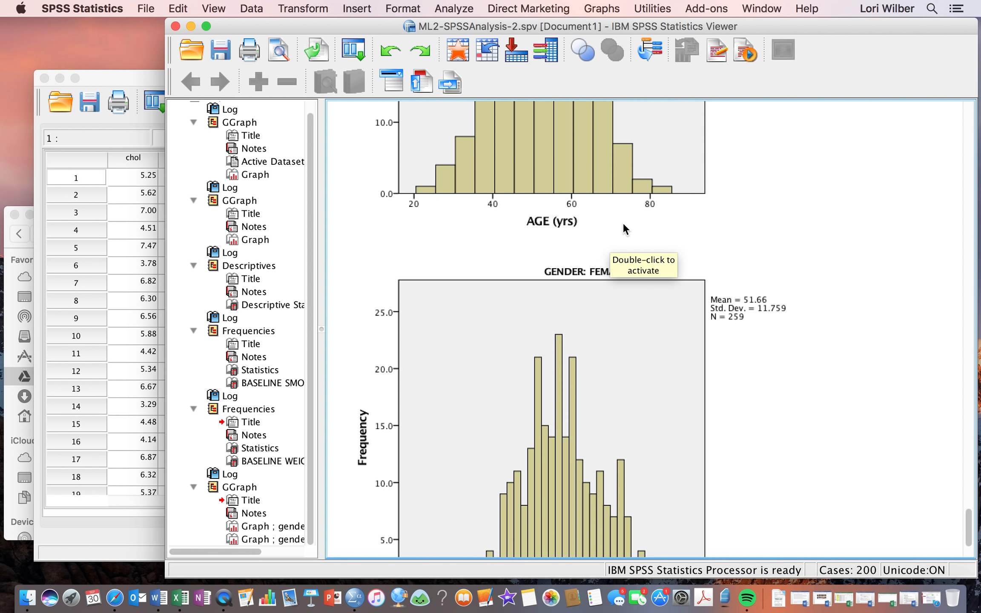
{"action": "scroll", "coordinate": [500, 212], "scroll_direction": "up", "scroll_amount": 4}
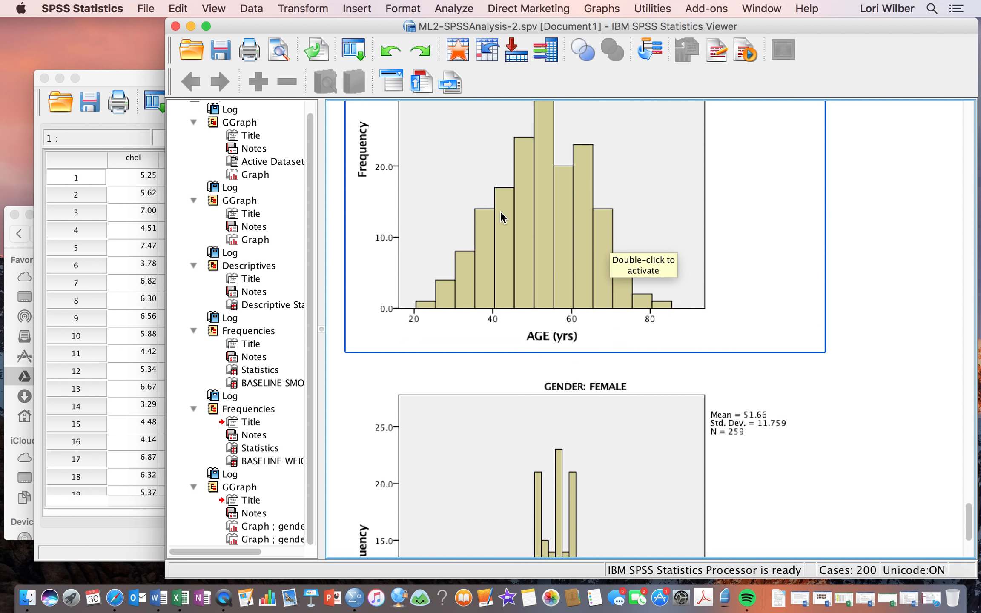
{"action": "scroll", "coordinate": [500, 212], "scroll_direction": "down", "scroll_amount": 6}
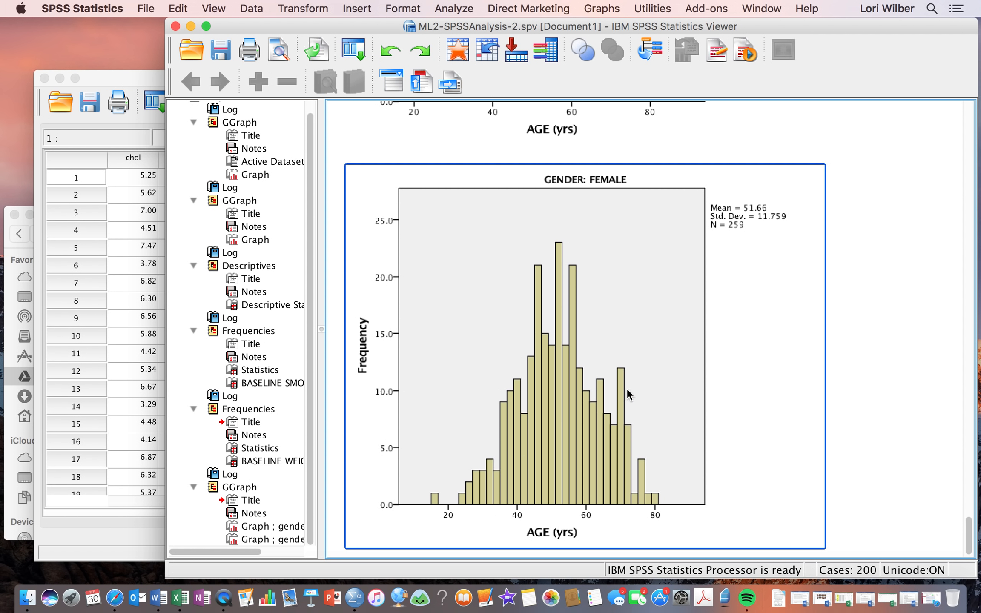
{"action": "scroll", "coordinate": [627, 387], "scroll_direction": "up", "scroll_amount": 5}
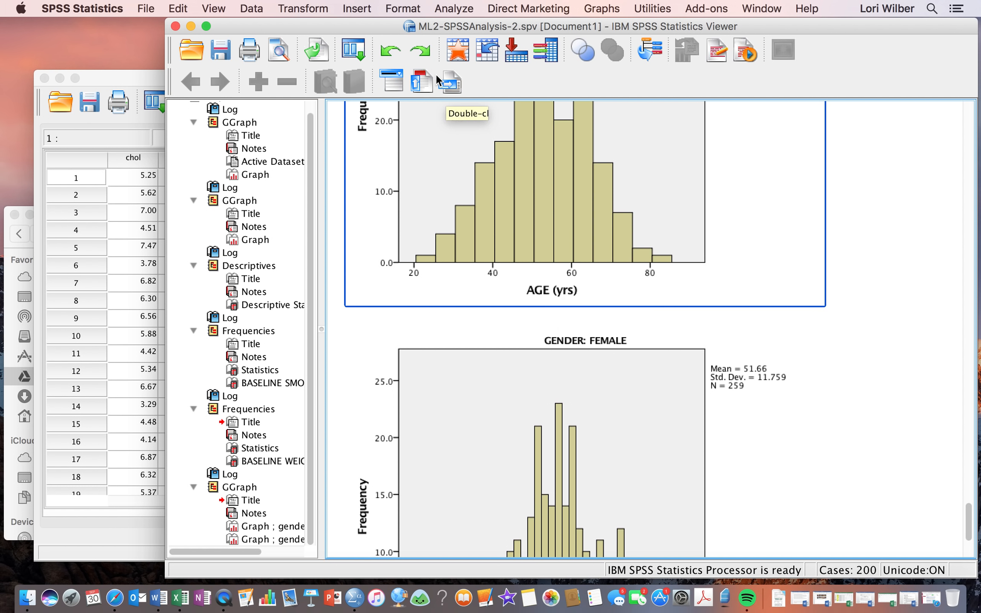
Turn off the gender split by setting Split File to analyze all cases without creating groups
{"action": "left_click", "coordinate": [252, 9]}
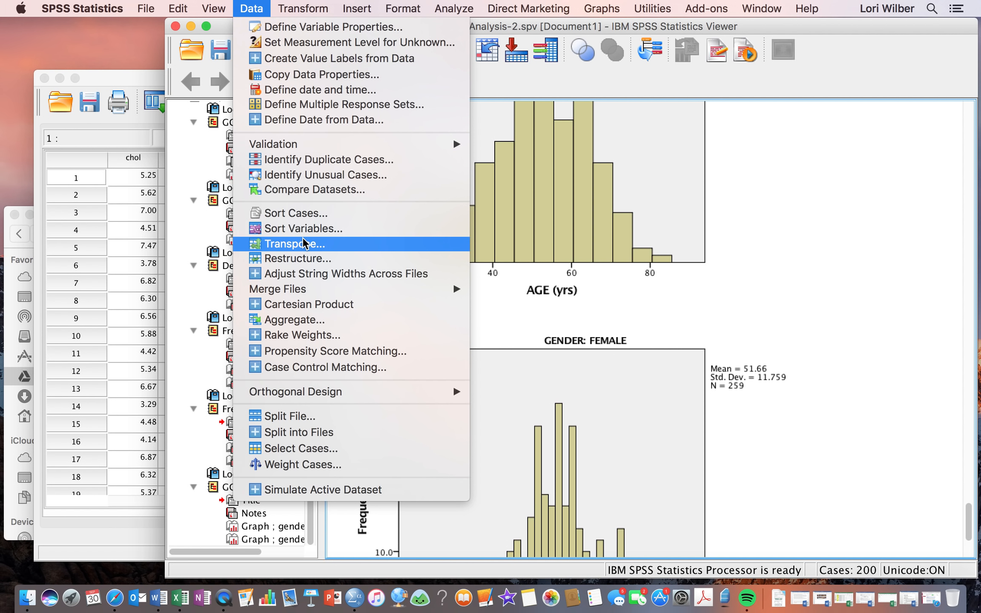
{"action": "left_click", "coordinate": [298, 417]}
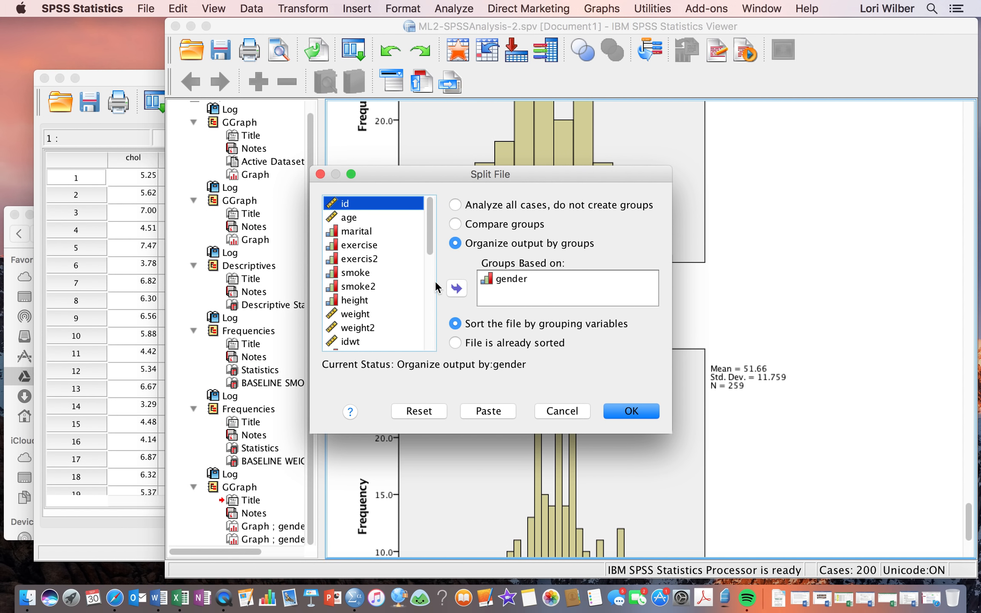
{"action": "left_click", "coordinate": [454, 205]}
{"action": "left_click", "coordinate": [628, 412]}
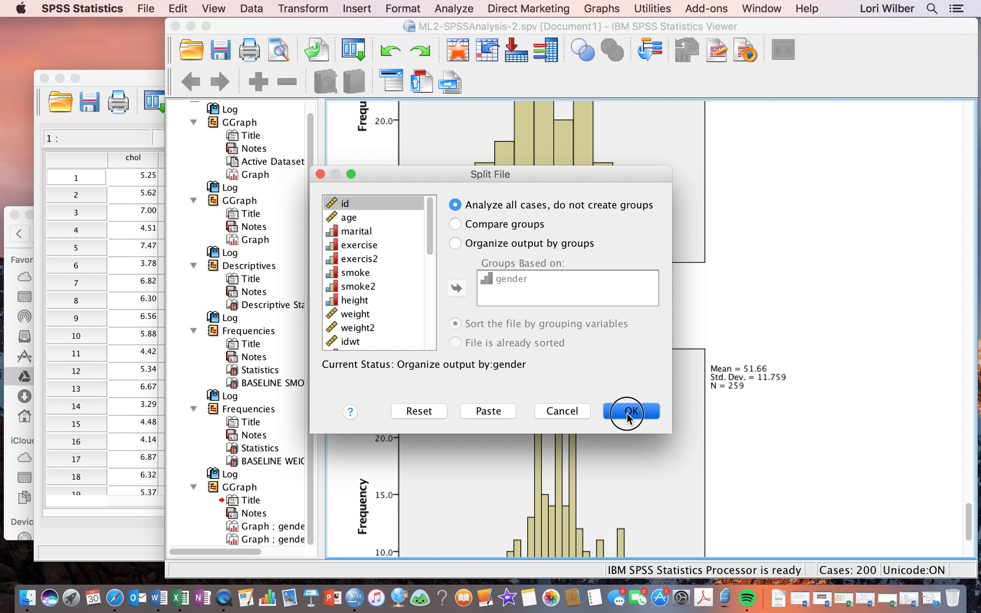
Select only the cases that satisfy gender = 1, filtering out the unselected cases
{"action": "left_click", "coordinate": [254, 9]}
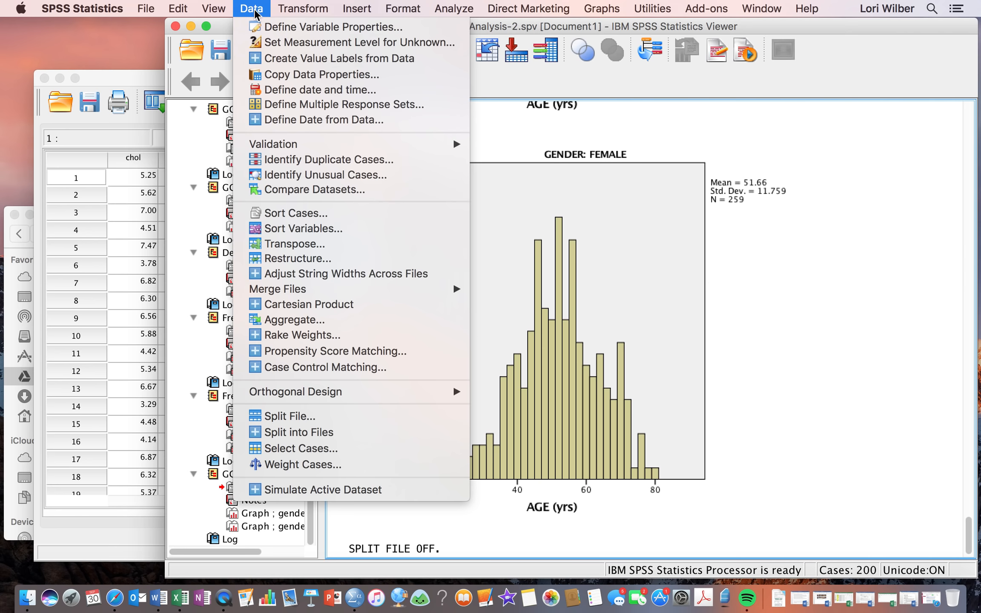
{"action": "left_click", "coordinate": [313, 448]}
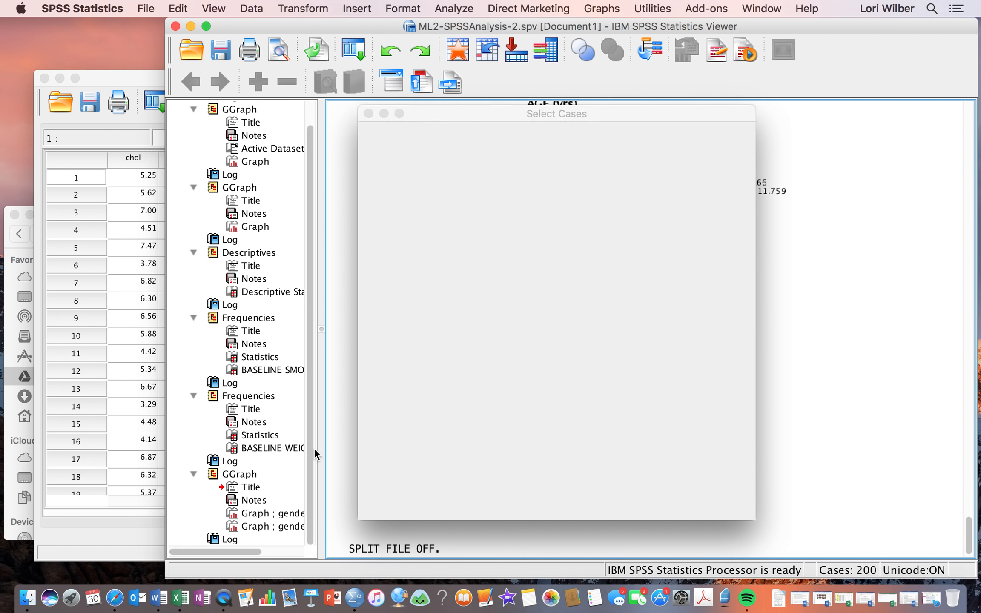
{"action": "left_click", "coordinate": [508, 171]}
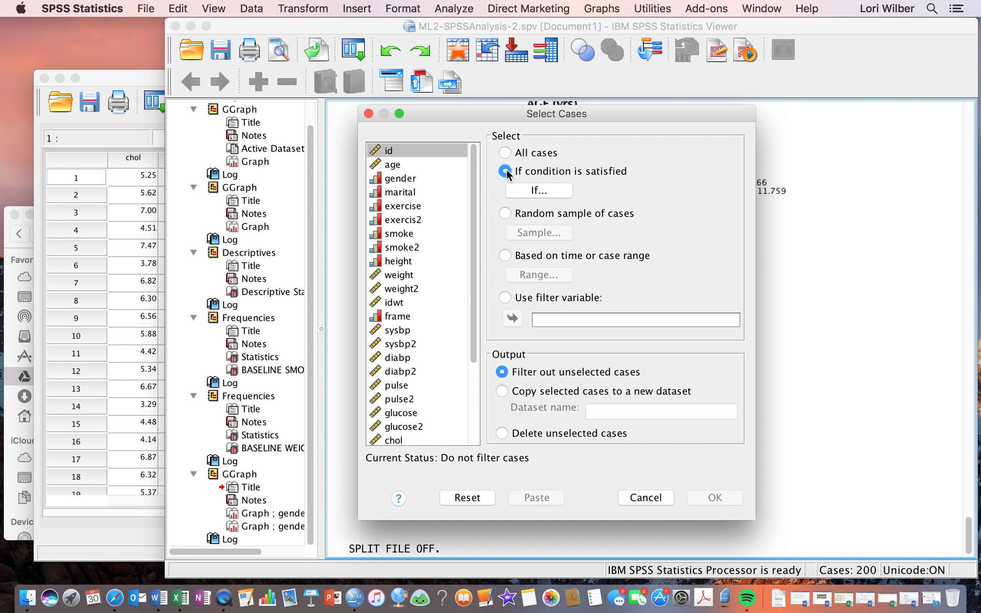
{"action": "left_click", "coordinate": [519, 189]}
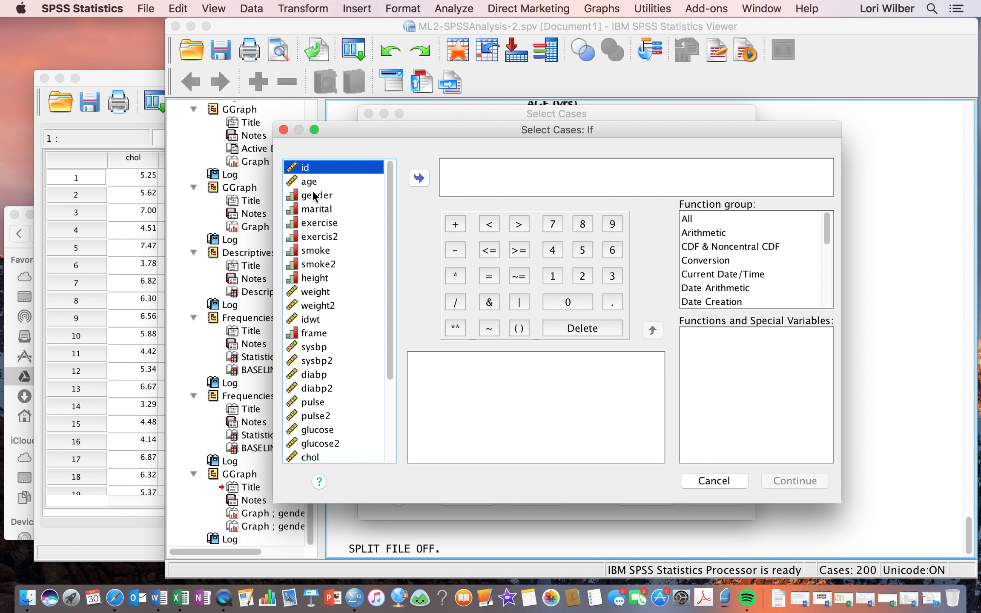
{"action": "left_click", "coordinate": [334, 195]}
{"action": "left_click", "coordinate": [422, 178]}
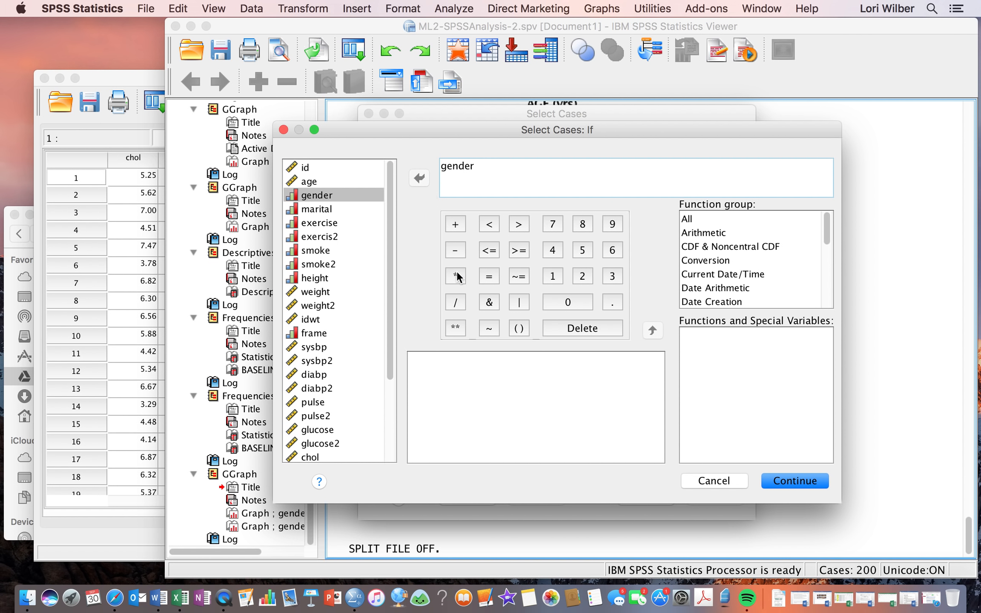
{"action": "left_click", "coordinate": [489, 276]}
{"action": "left_click", "coordinate": [552, 276]}
{"action": "left_click", "coordinate": [789, 481]}
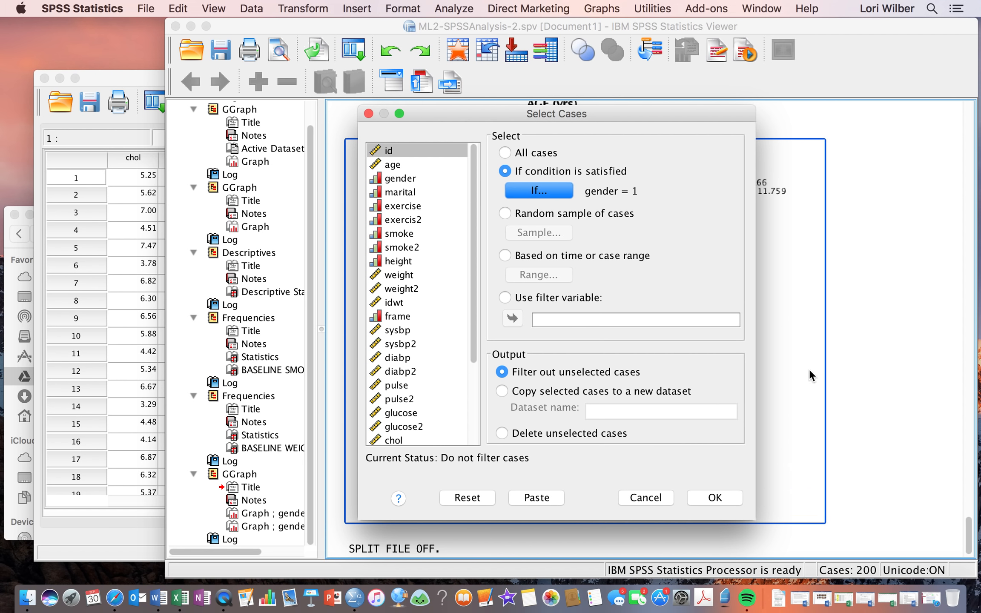
{"action": "left_click", "coordinate": [714, 497]}
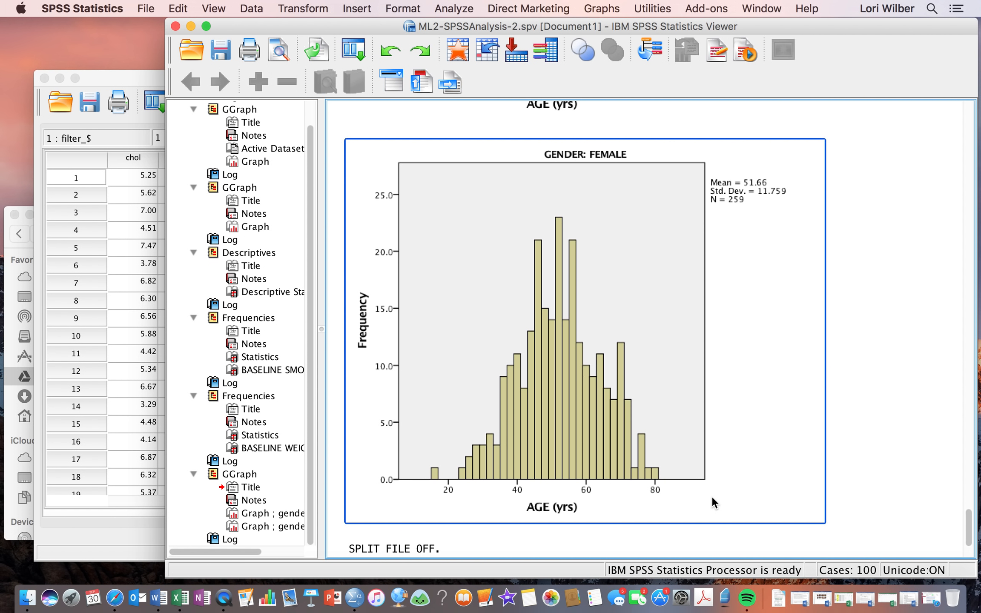
Return to the CHIP.sav dataset and check which rows are filtered out around the boundary between male and female cases
{"action": "left_click", "coordinate": [120, 318]}
{"action": "left_click", "coordinate": [122, 320]}
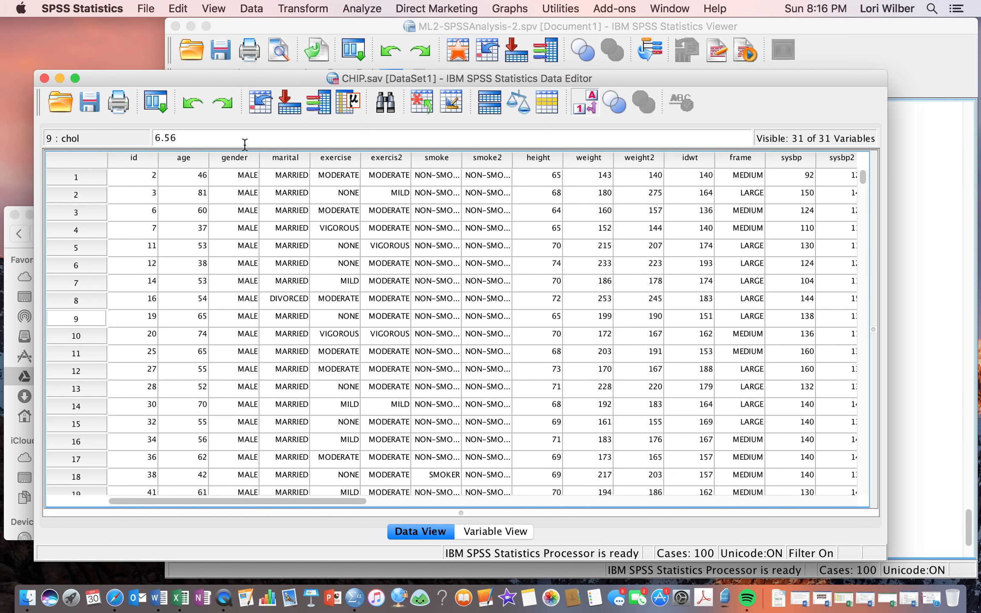
{"action": "scroll", "coordinate": [240, 312], "scroll_direction": "down", "scroll_amount": 20}
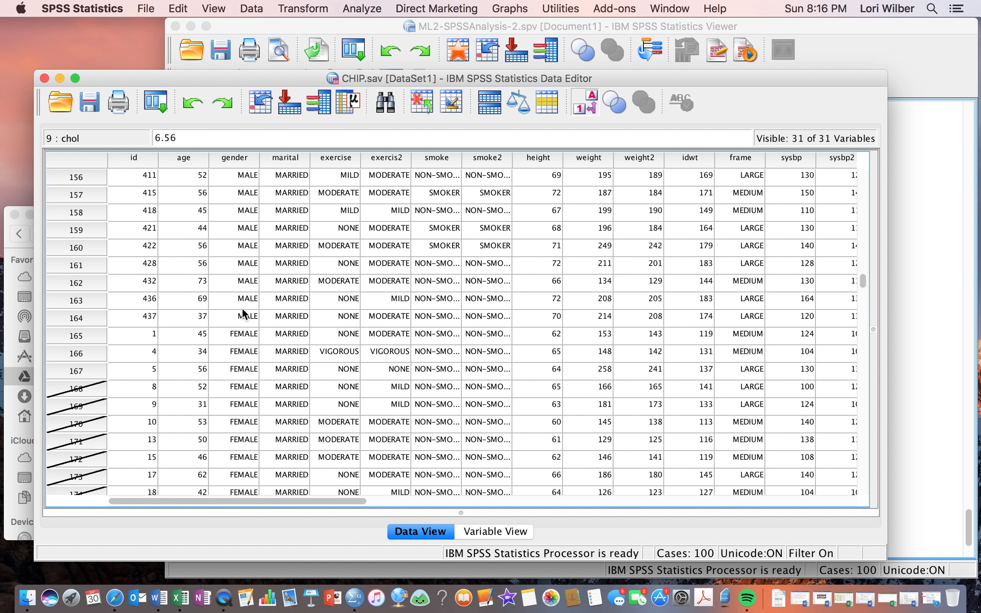
{"action": "scroll", "coordinate": [240, 312], "scroll_direction": "up", "scroll_amount": 2}
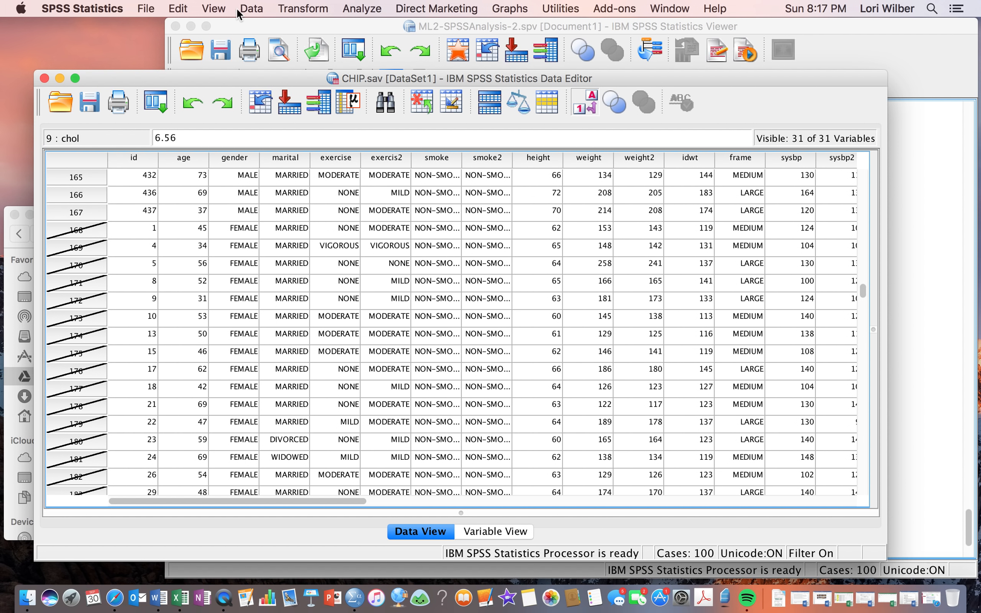
Remove the gender filter by setting Select Cases back to all cases
{"action": "left_click", "coordinate": [251, 9]}
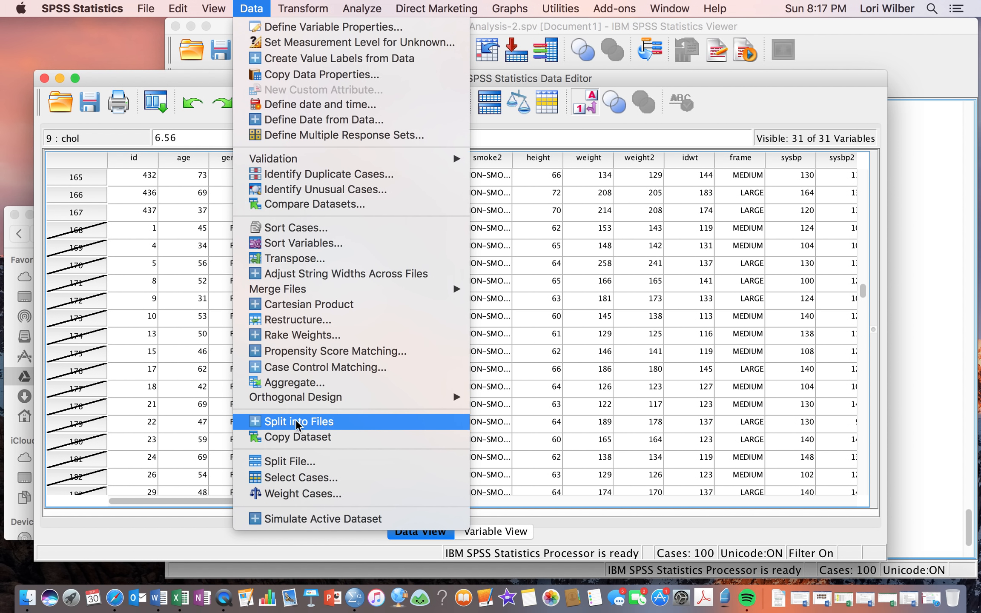
{"action": "left_click", "coordinate": [297, 477]}
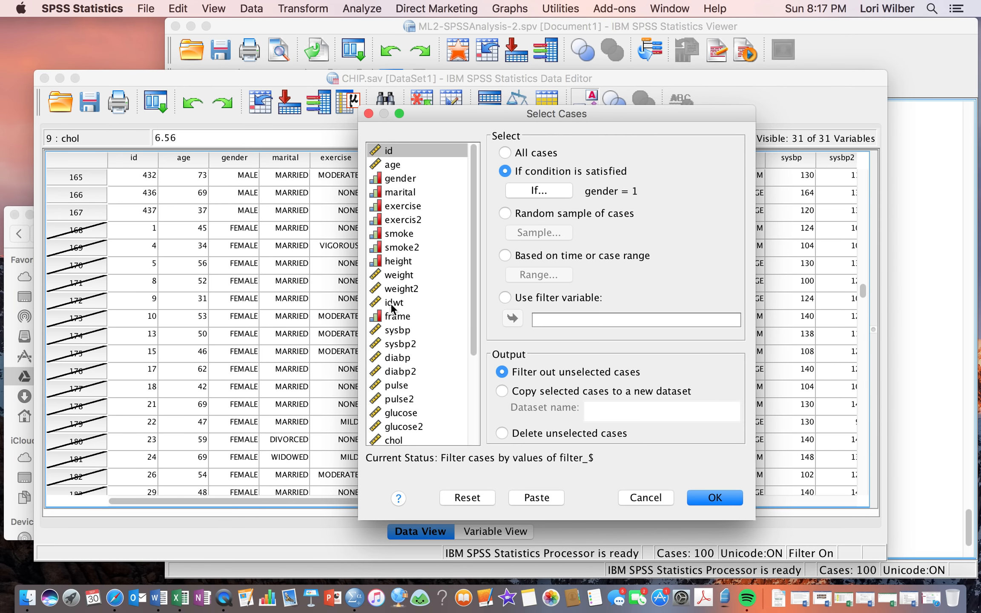
{"action": "left_click", "coordinate": [505, 152]}
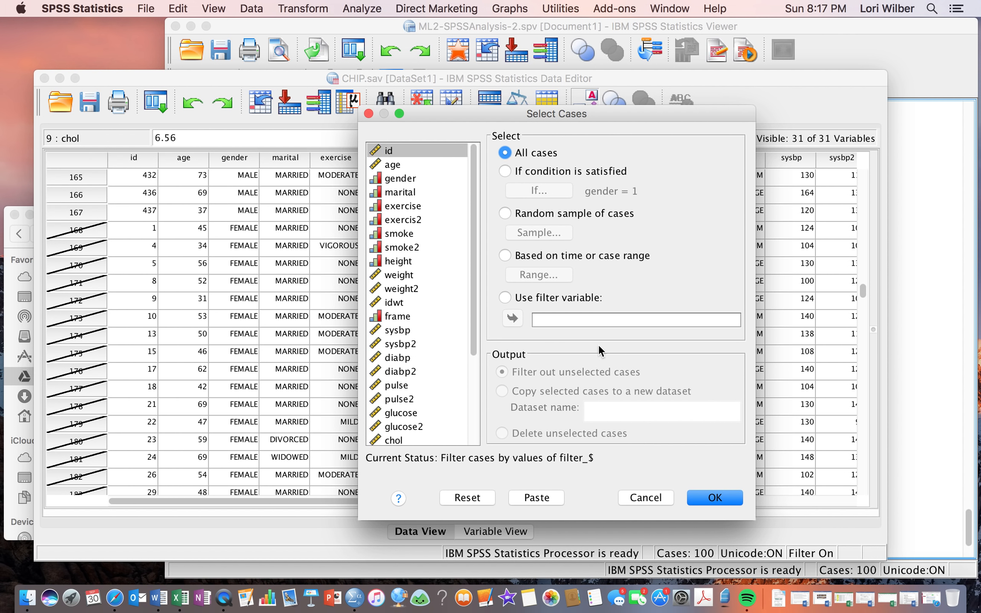
{"action": "left_click", "coordinate": [711, 493]}
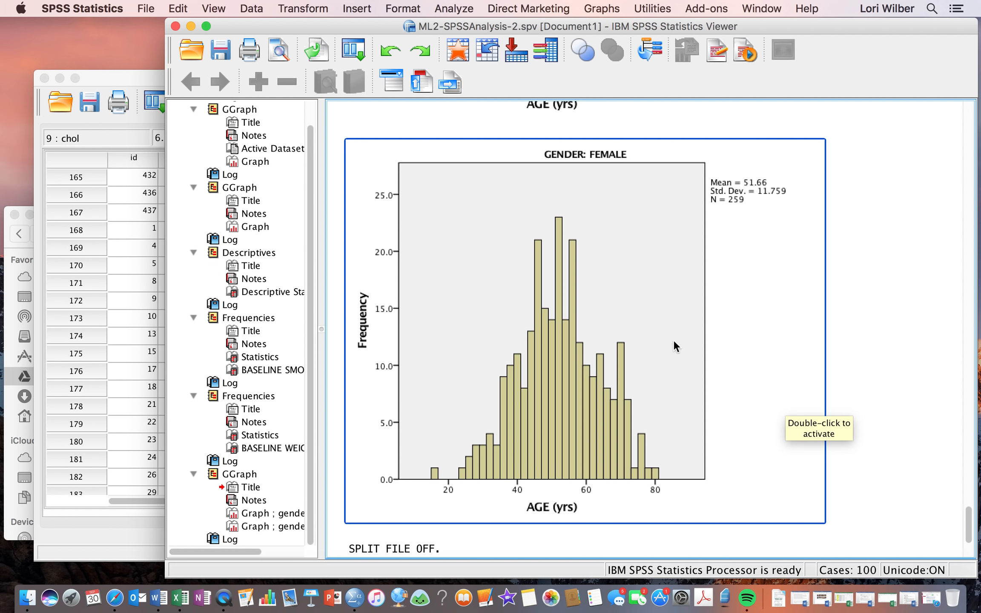
Minimize the output viewer and the CHIP.sav data editor, and switch to Finder
{"action": "left_click", "coordinate": [190, 27]}
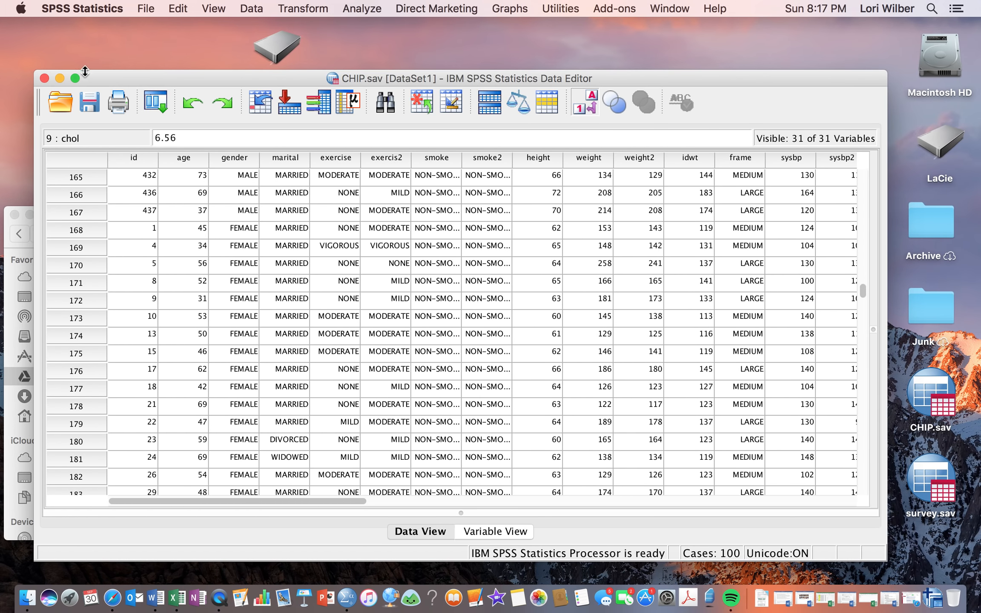
{"action": "left_click", "coordinate": [60, 78]}
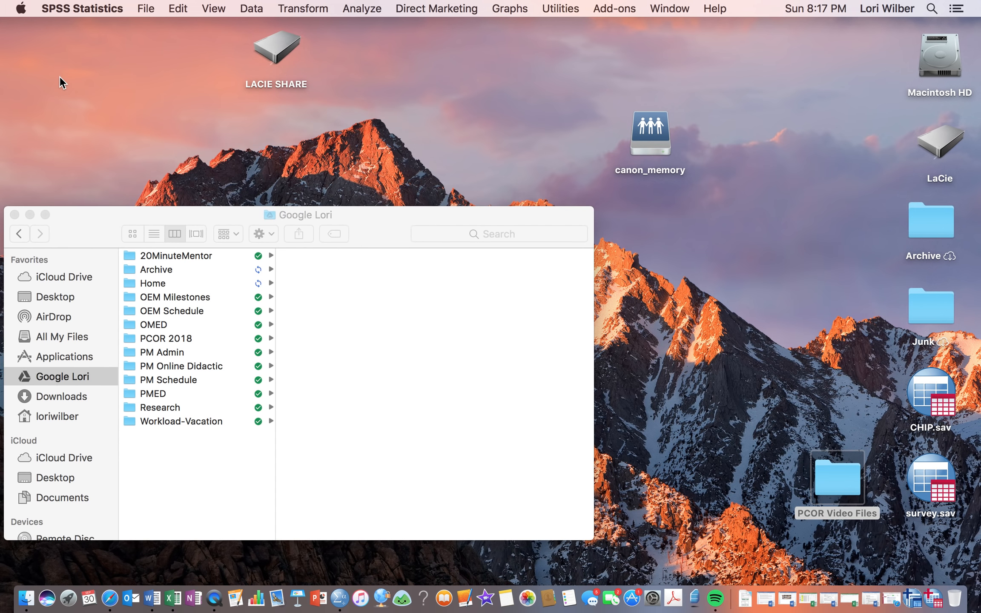
{"action": "left_click", "coordinate": [414, 379]}
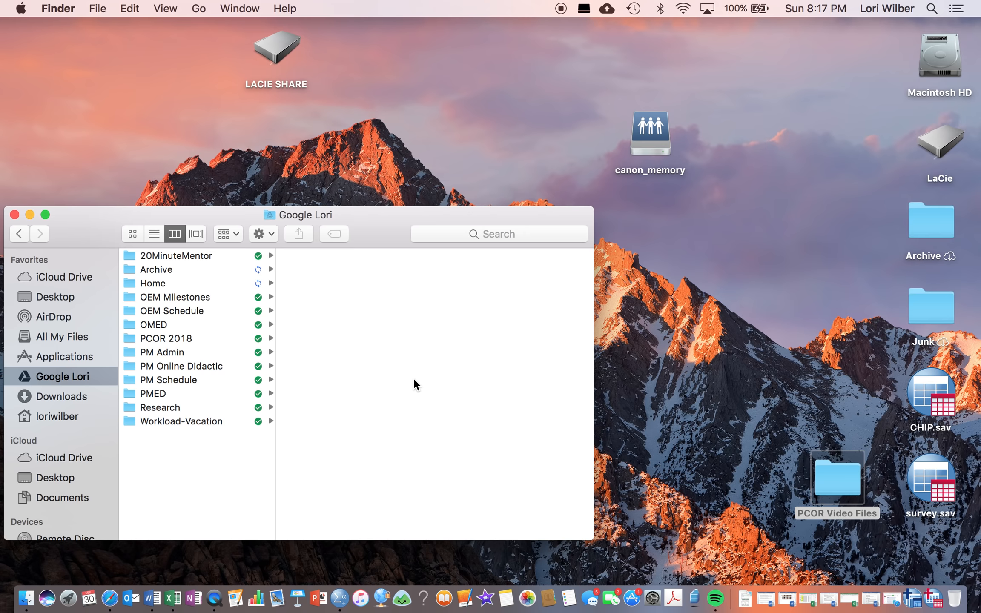